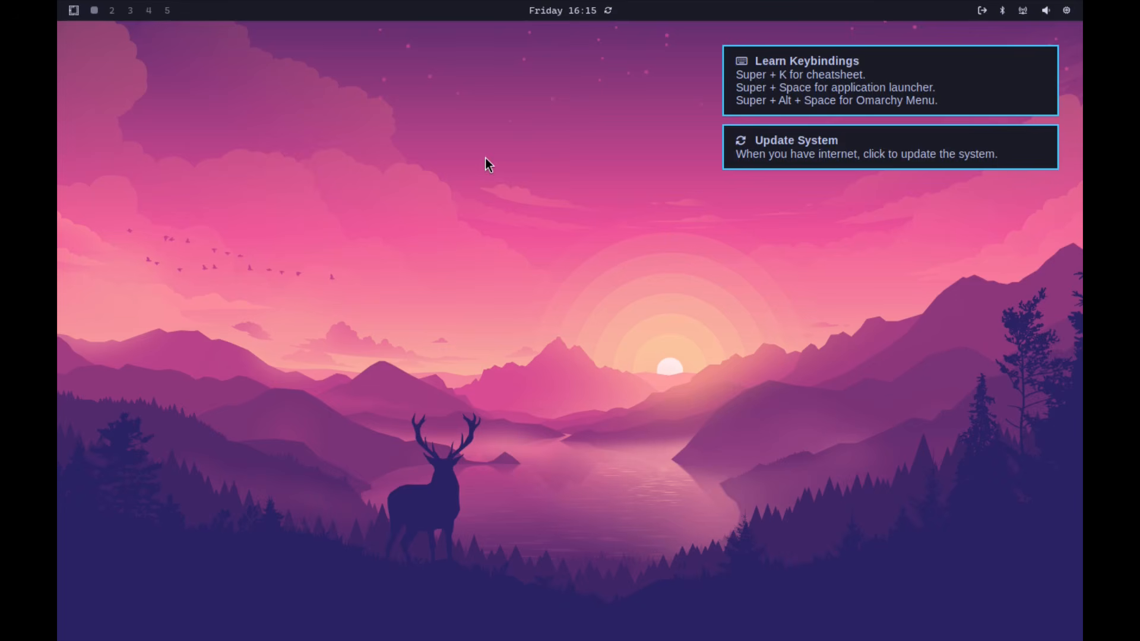
Examine the keybindings cheatsheet, from the ALT shortcuts through the SUPER CTRL ones, and close it
key(super+k)
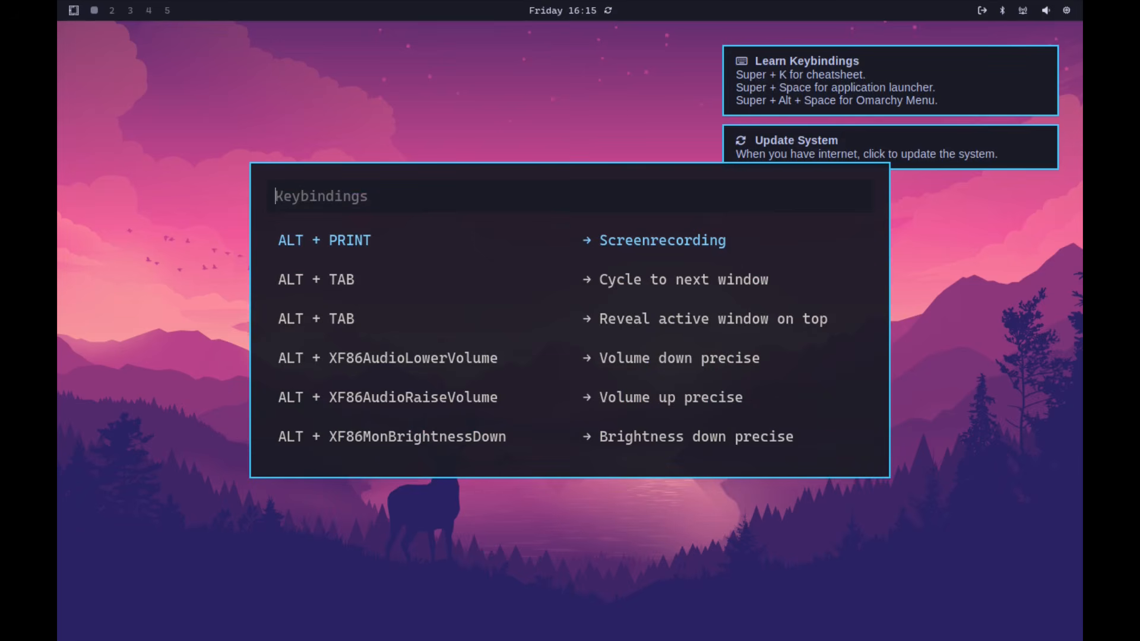
scroll(544, 287, down, 6)
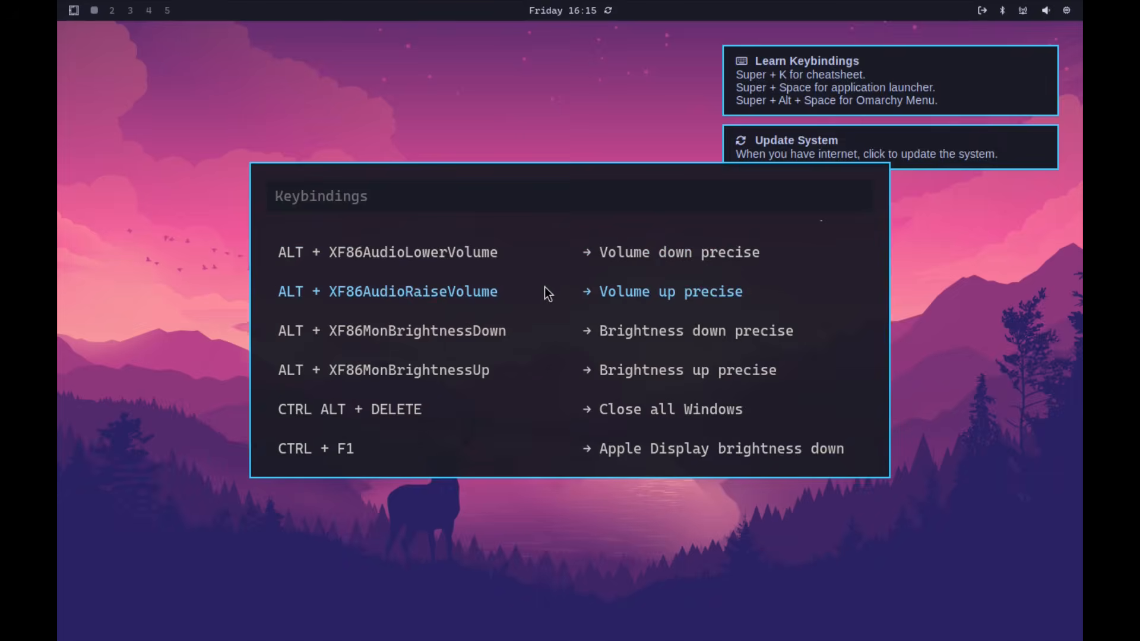
scroll(544, 287, down, 8)
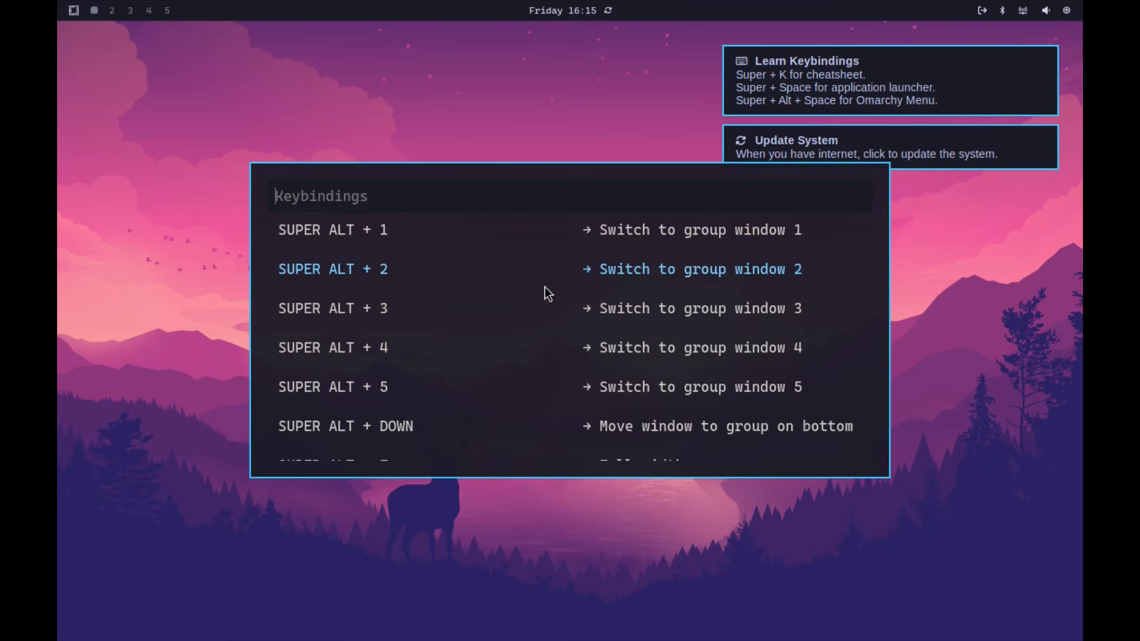
scroll(522, 321, down, 9)
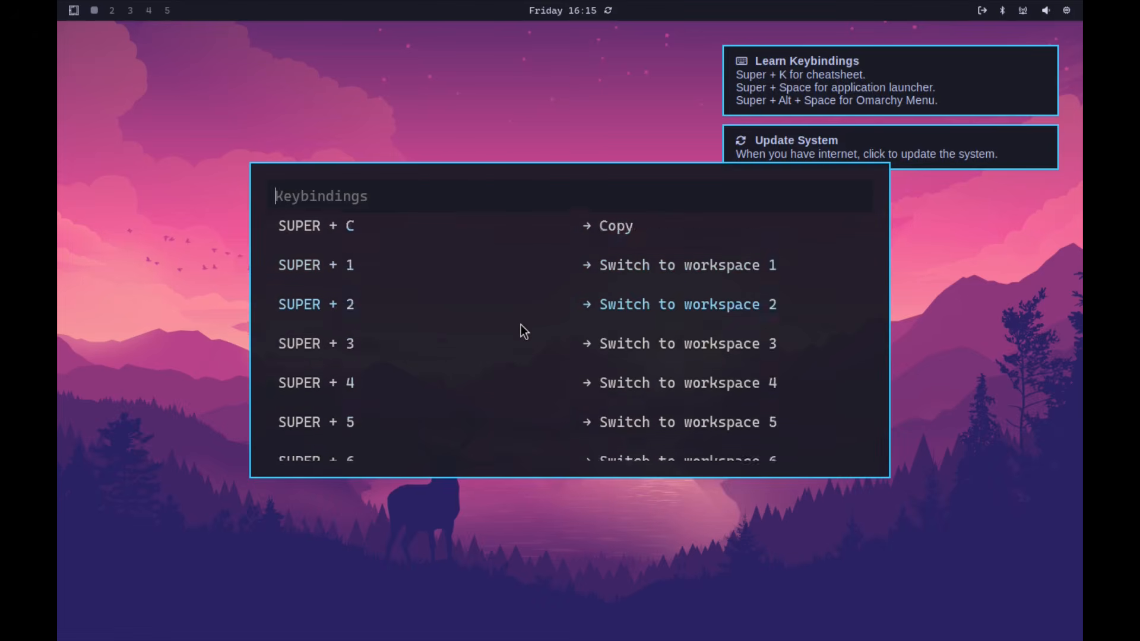
scroll(516, 328, down, 3)
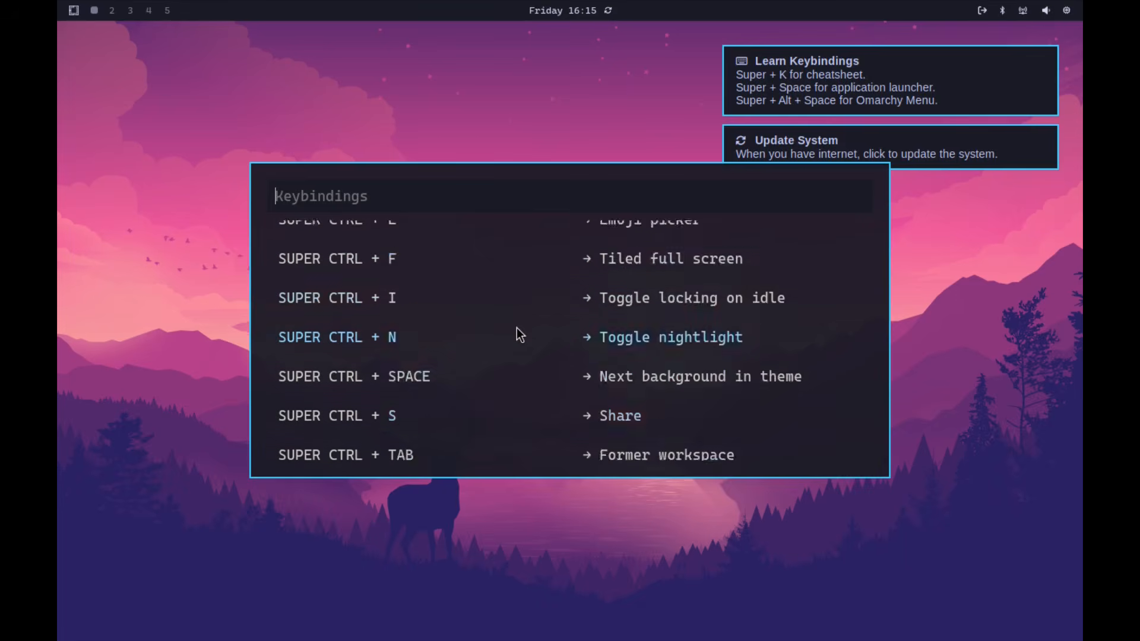
scroll(507, 344, up, 5)
scroll(508, 345, up, 10)
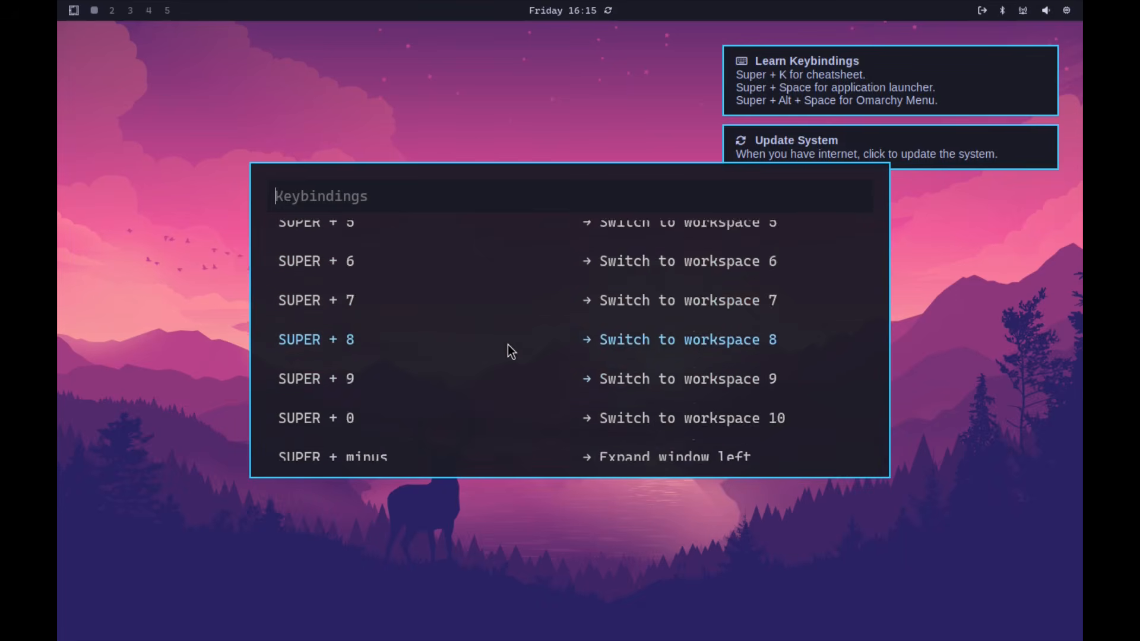
scroll(517, 347, up, 10)
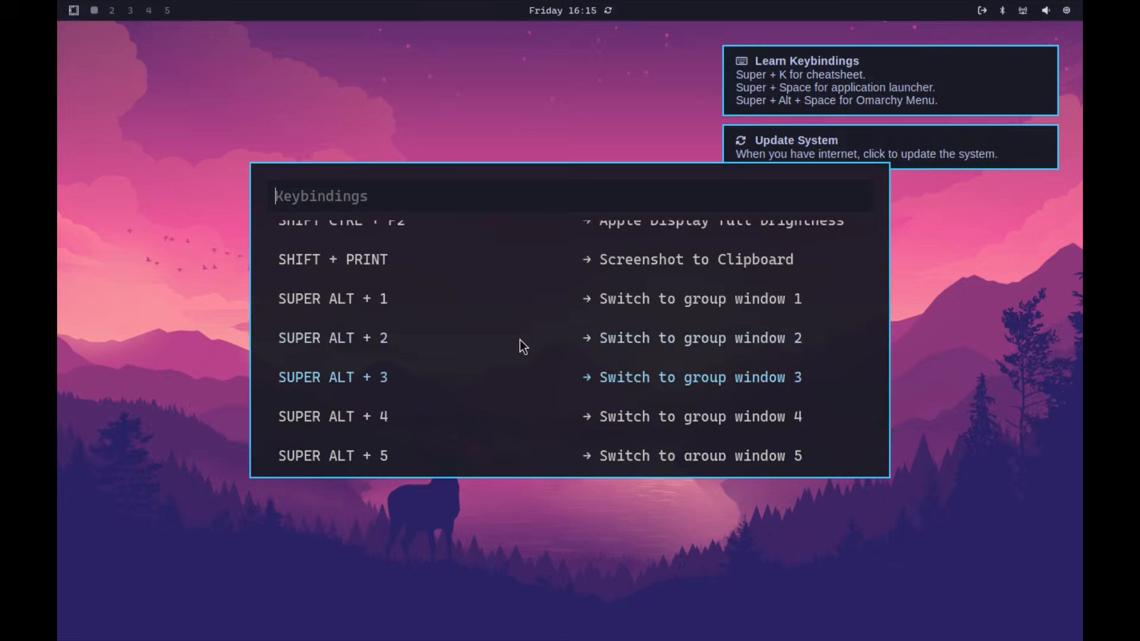
scroll(523, 336, up, 2)
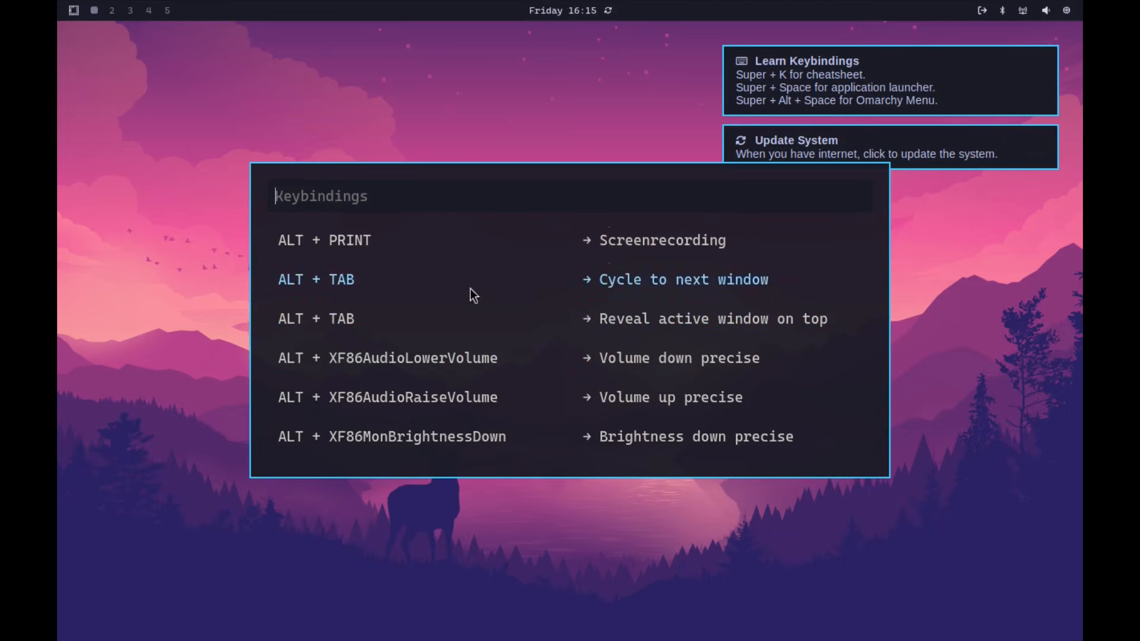
scroll(768, 411, down, 1)
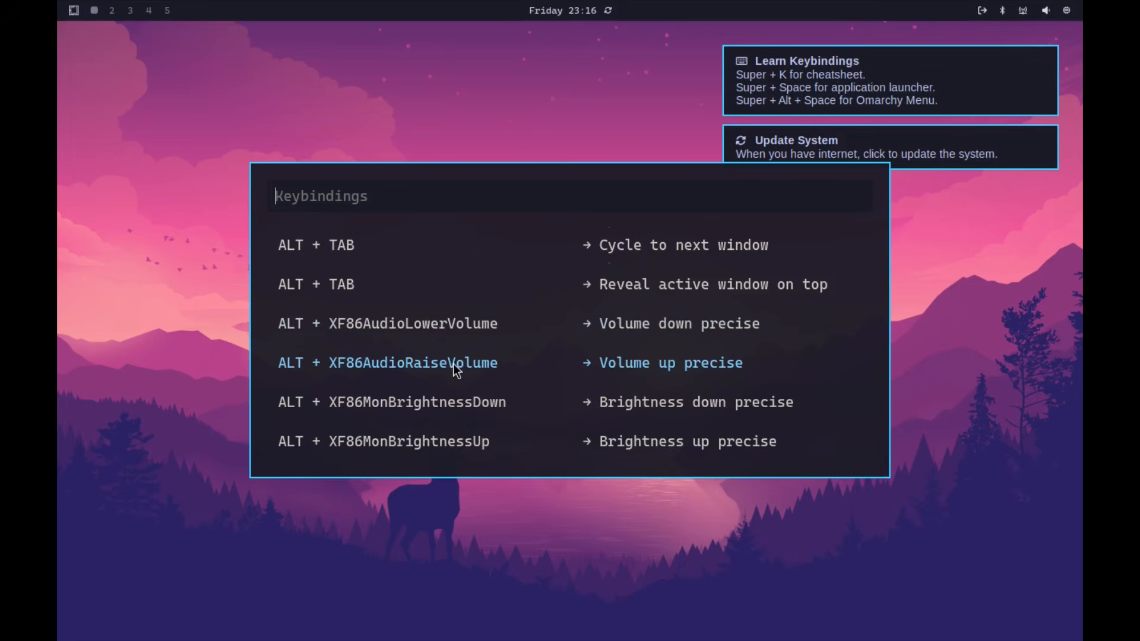
scroll(450, 348, down, 13)
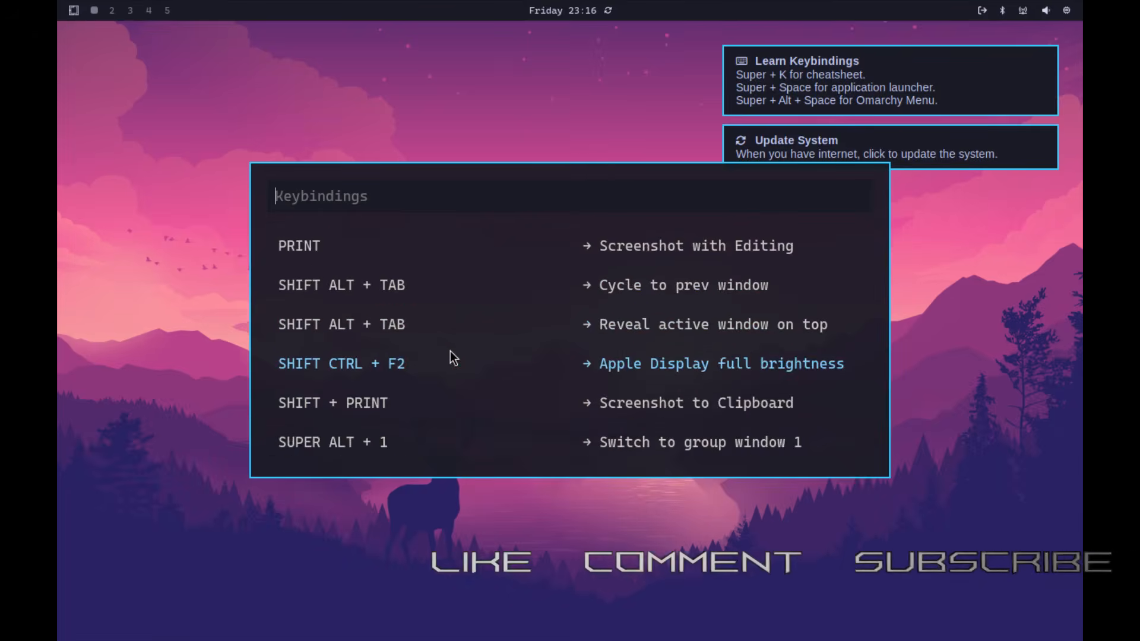
scroll(450, 351, down, 15)
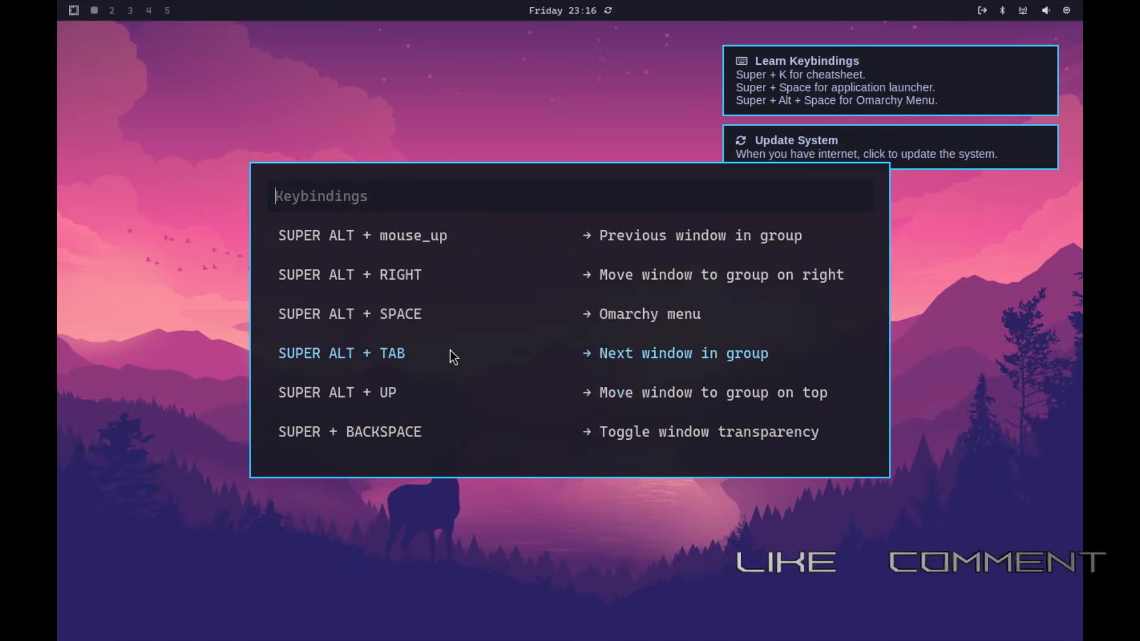
scroll(450, 350, down, 18)
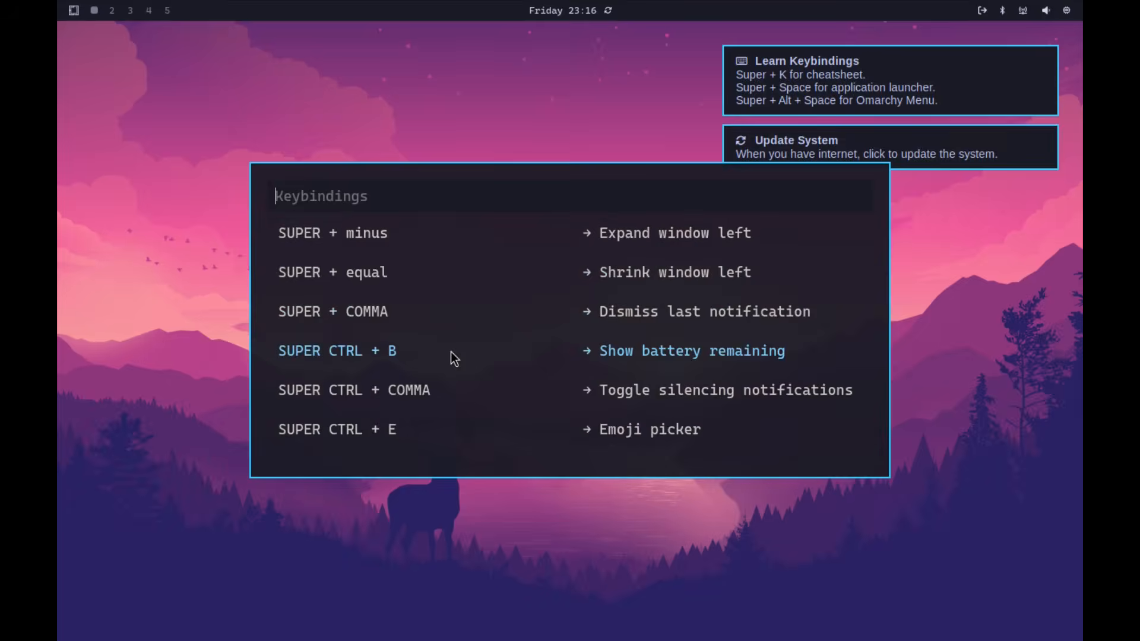
scroll(451, 352, up, 11)
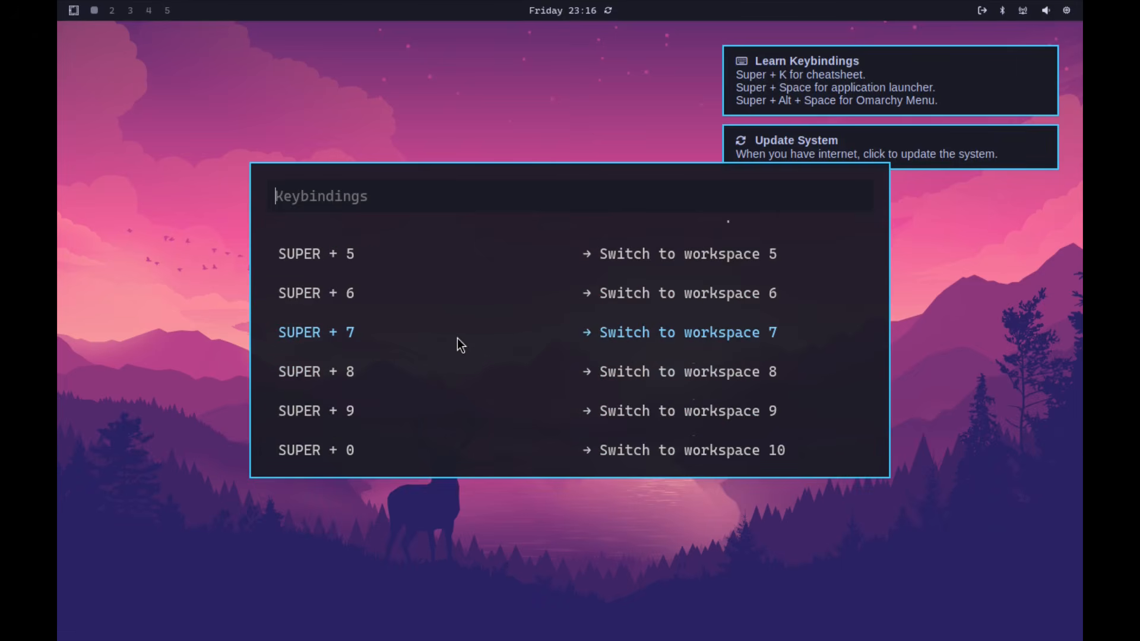
scroll(454, 334, up, 1)
key(Escape)
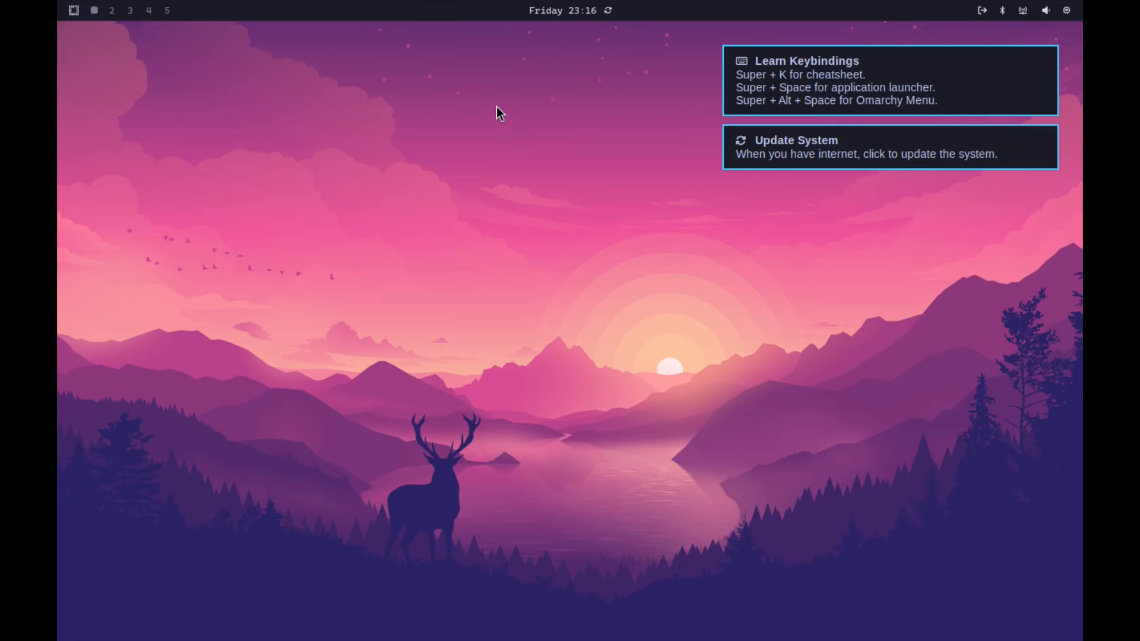
Browse the whole list of installed applications in the application launcher, from 1Password through Zoom
key(super+space)
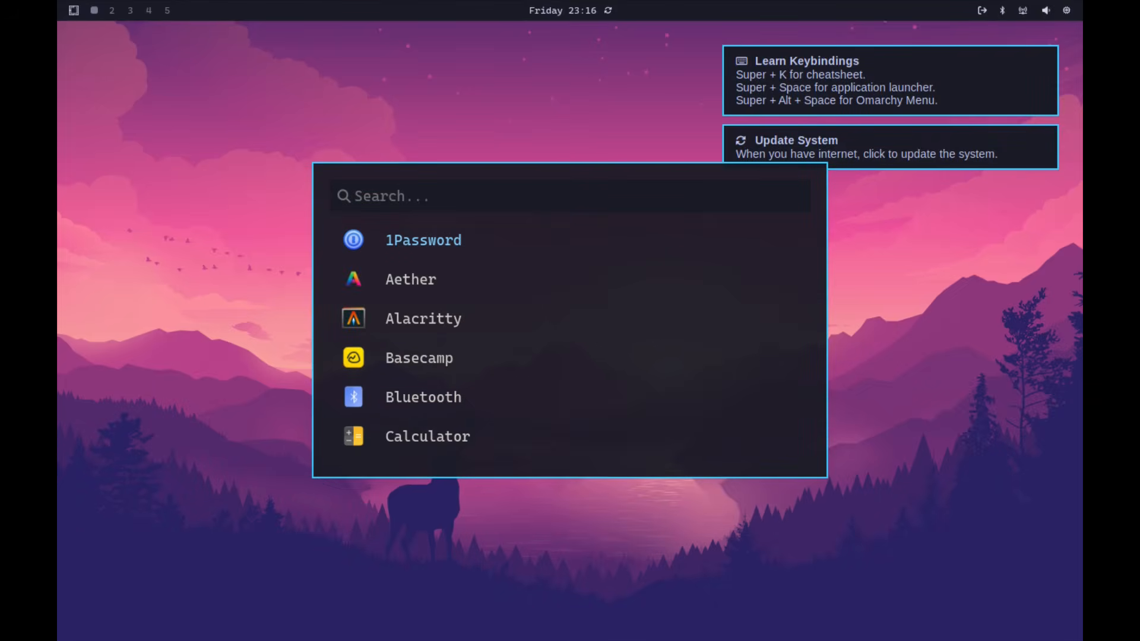
scroll(515, 323, down, 5)
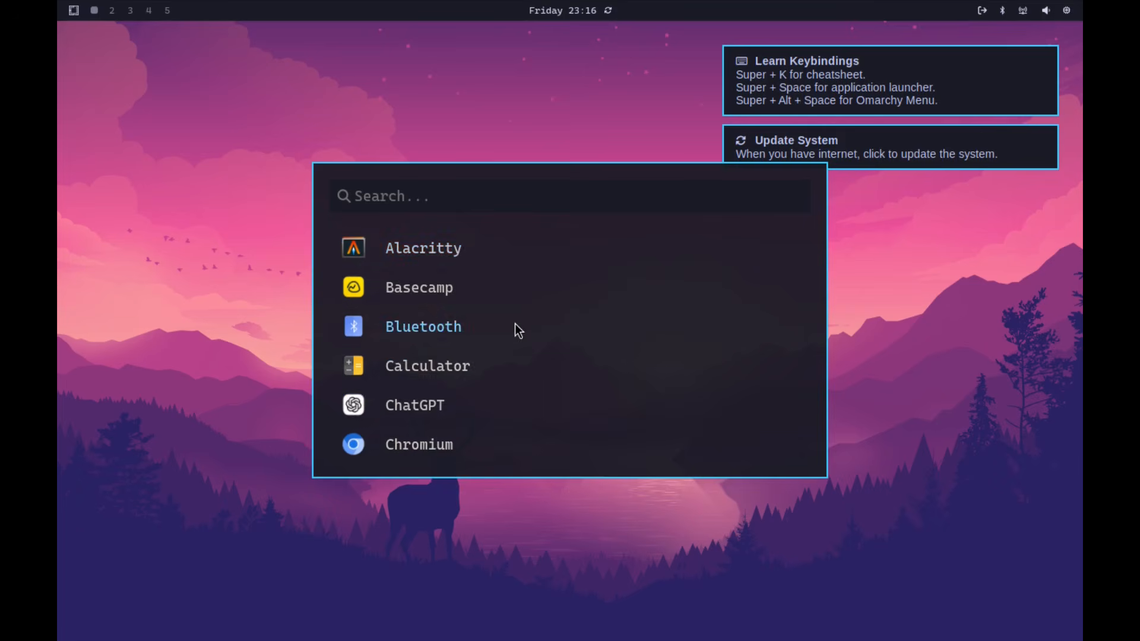
scroll(572, 275, up, 3)
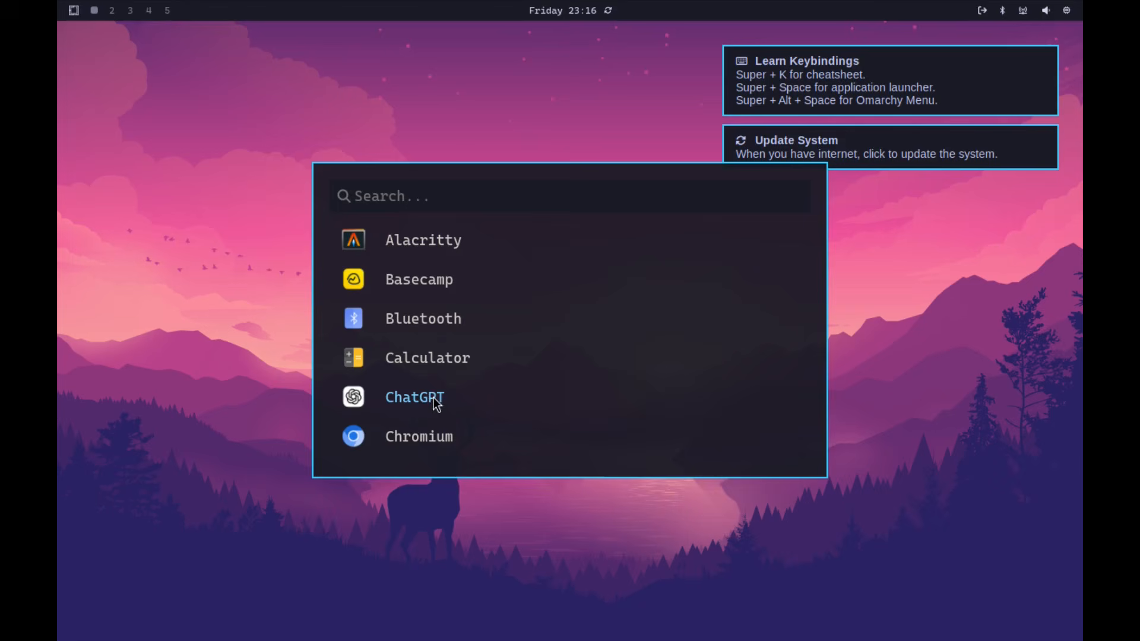
scroll(537, 354, down, 2)
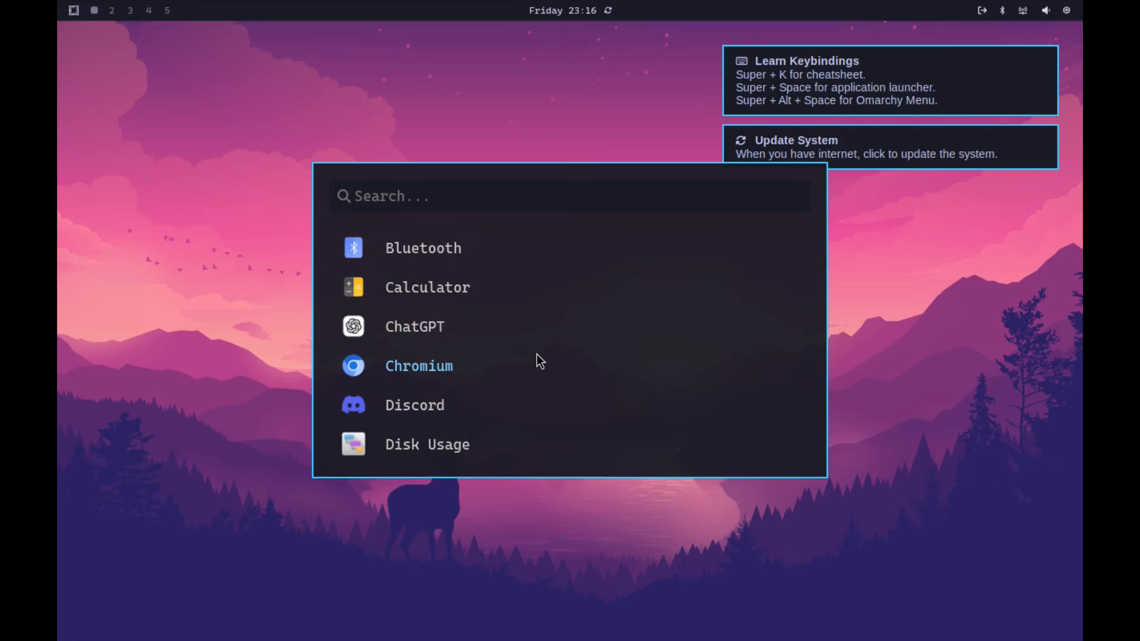
scroll(537, 354, down, 2)
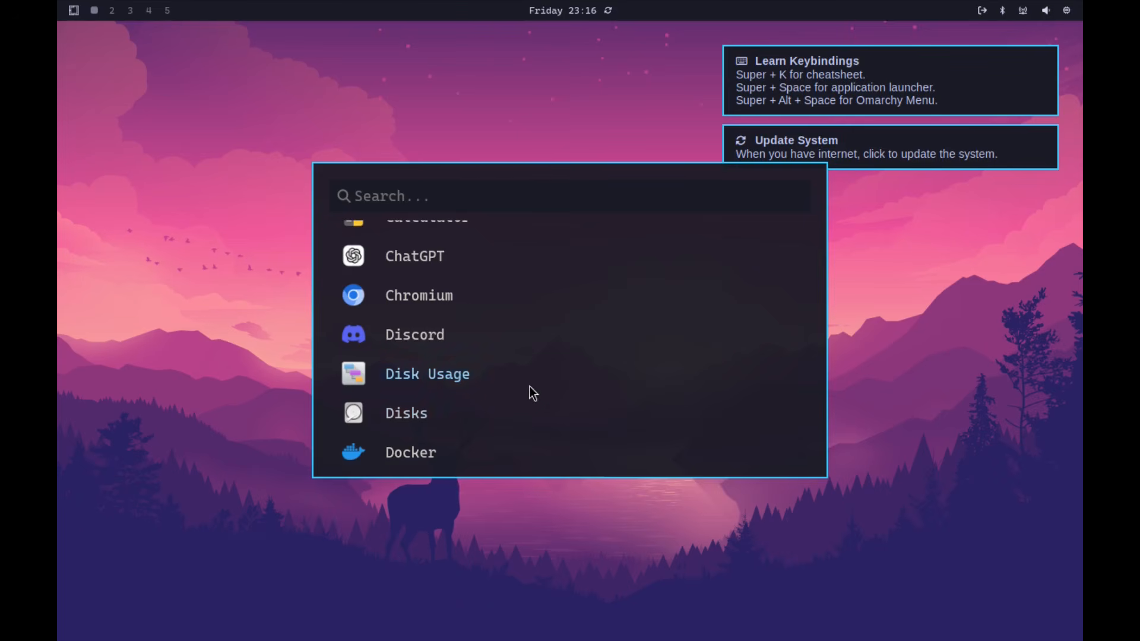
scroll(529, 387, down, 3)
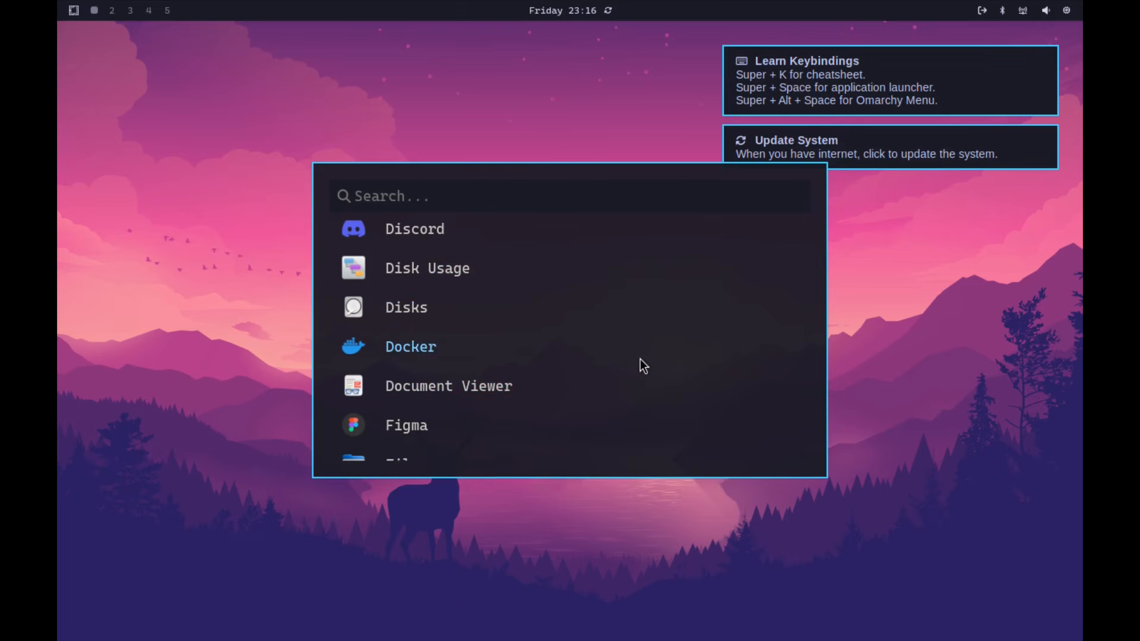
scroll(551, 322, down, 3)
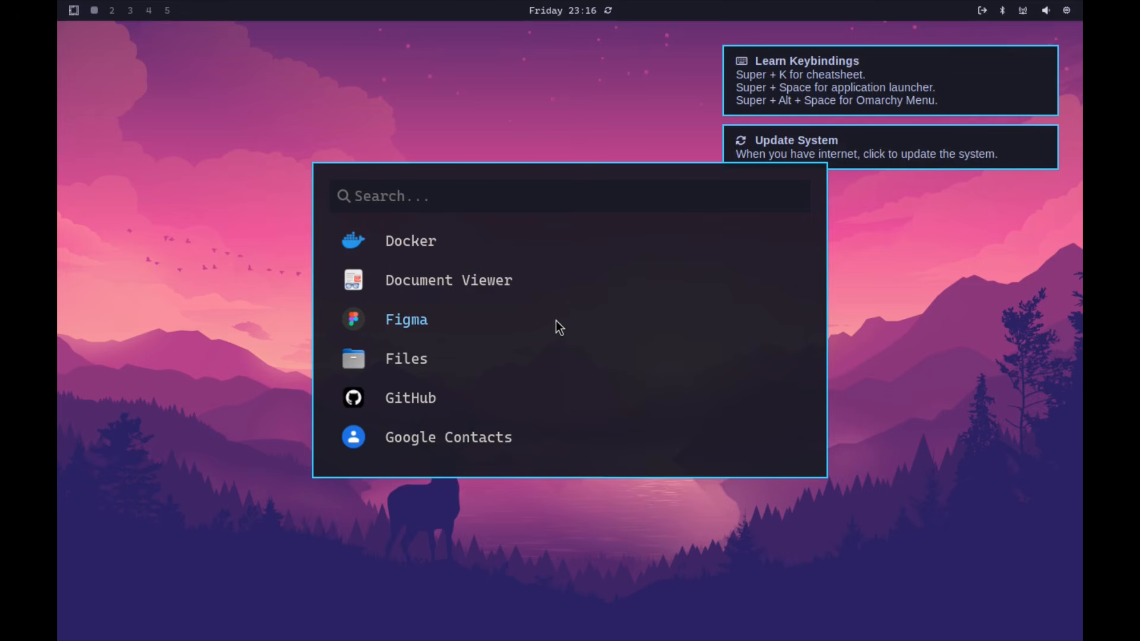
scroll(579, 316, down, 3)
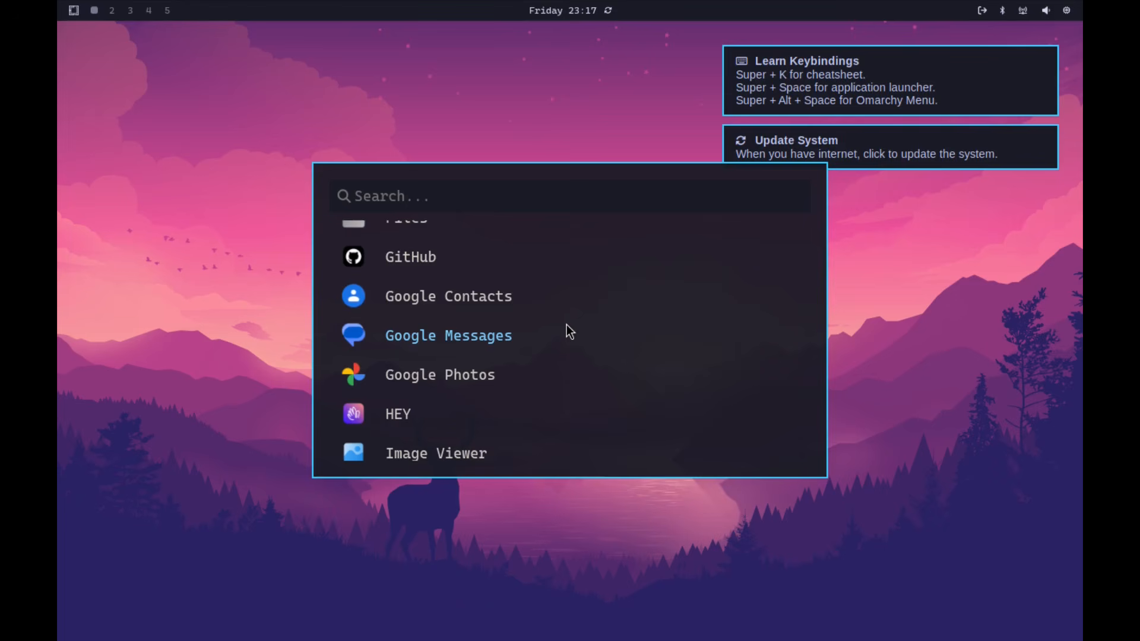
scroll(567, 324, down, 2)
scroll(567, 324, down, 4)
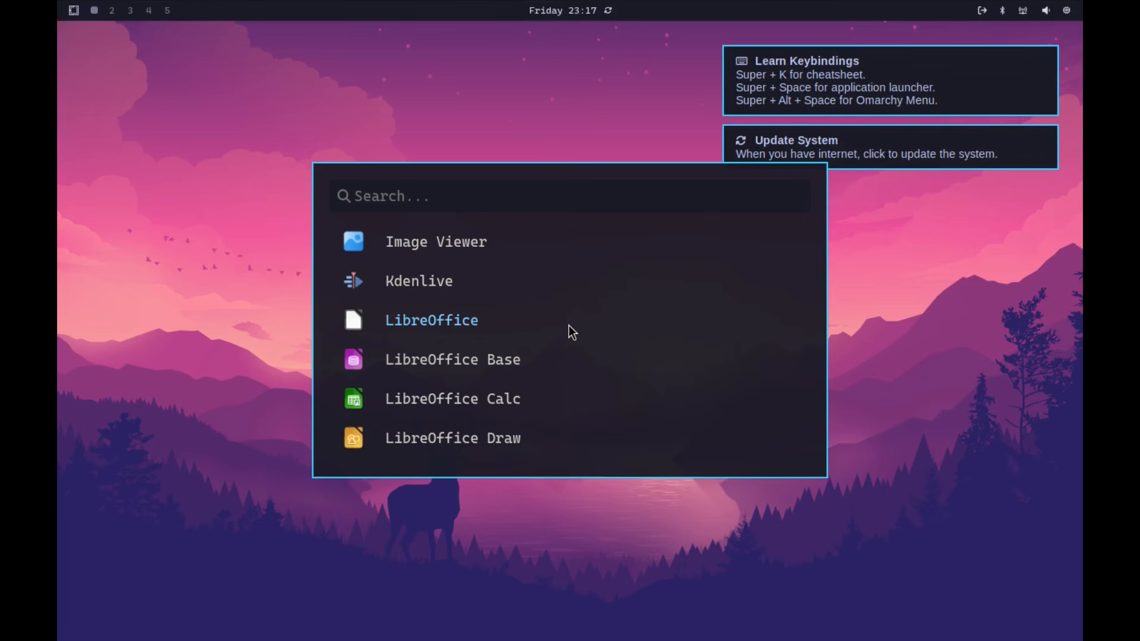
scroll(621, 326, down, 6)
scroll(618, 333, down, 2)
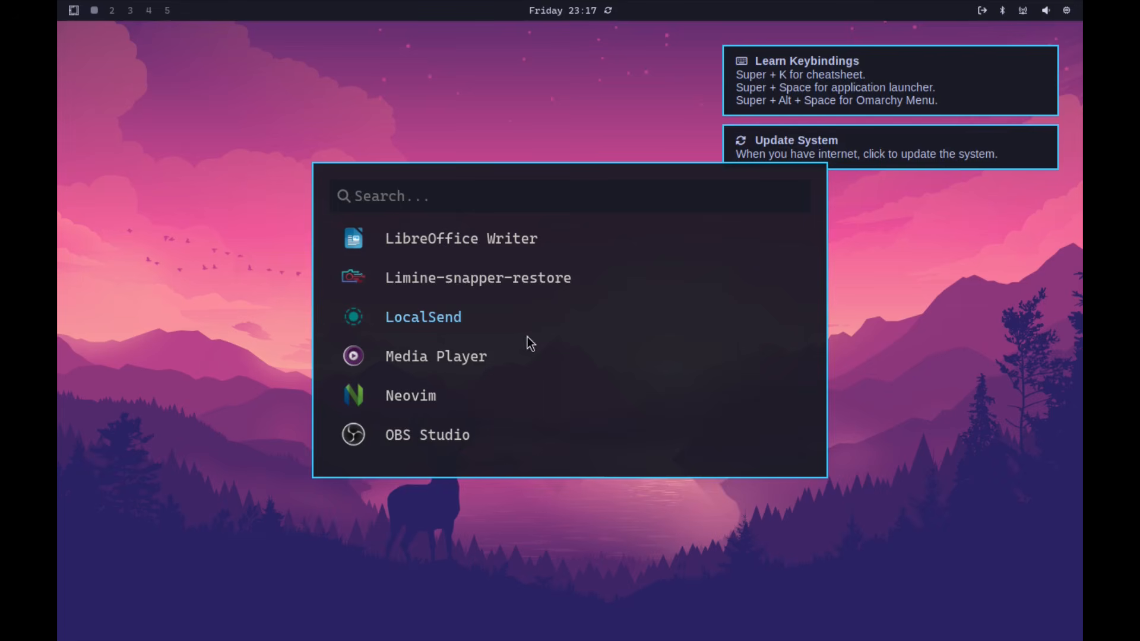
scroll(580, 377, down, 5)
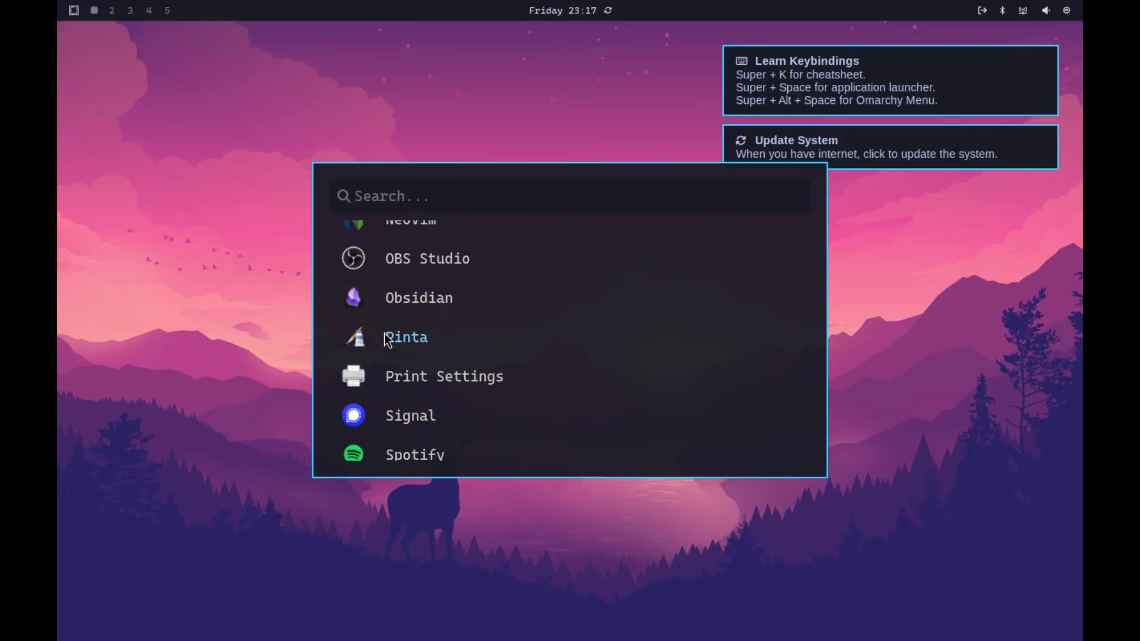
scroll(593, 391, down, 3)
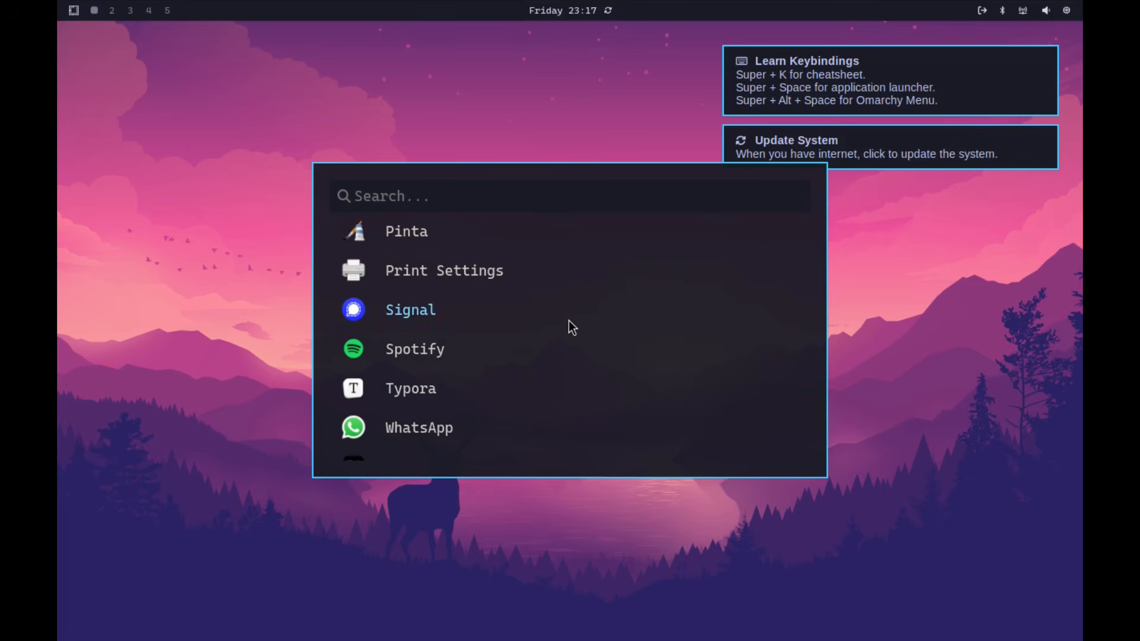
scroll(569, 320, down, 4)
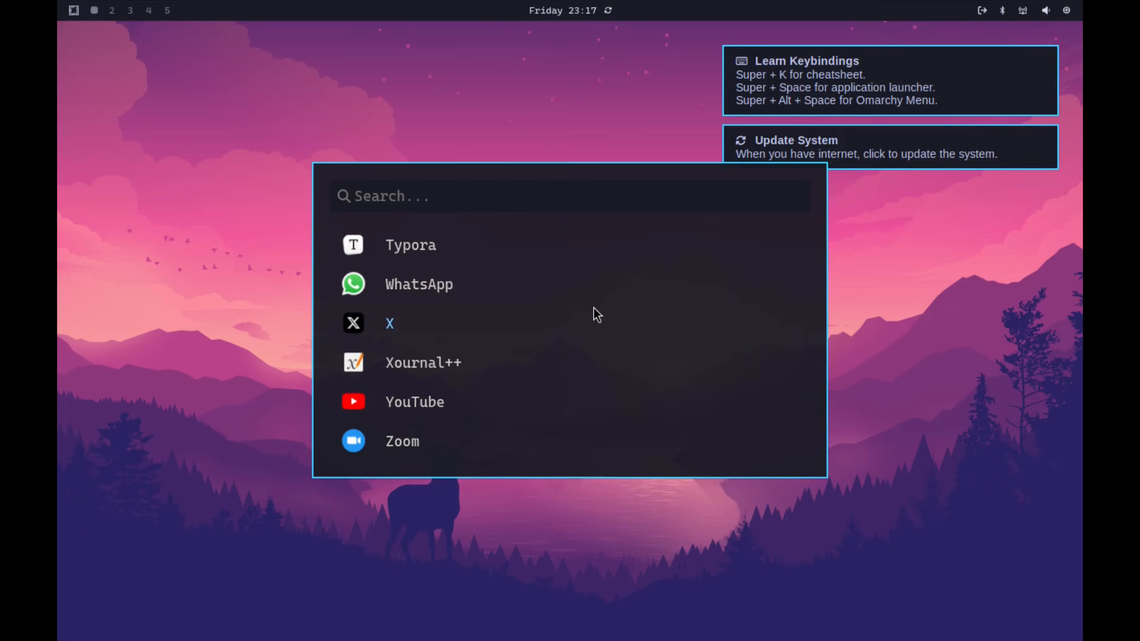
Launch the Files application from the application launcher
scroll(586, 336, up, 10)
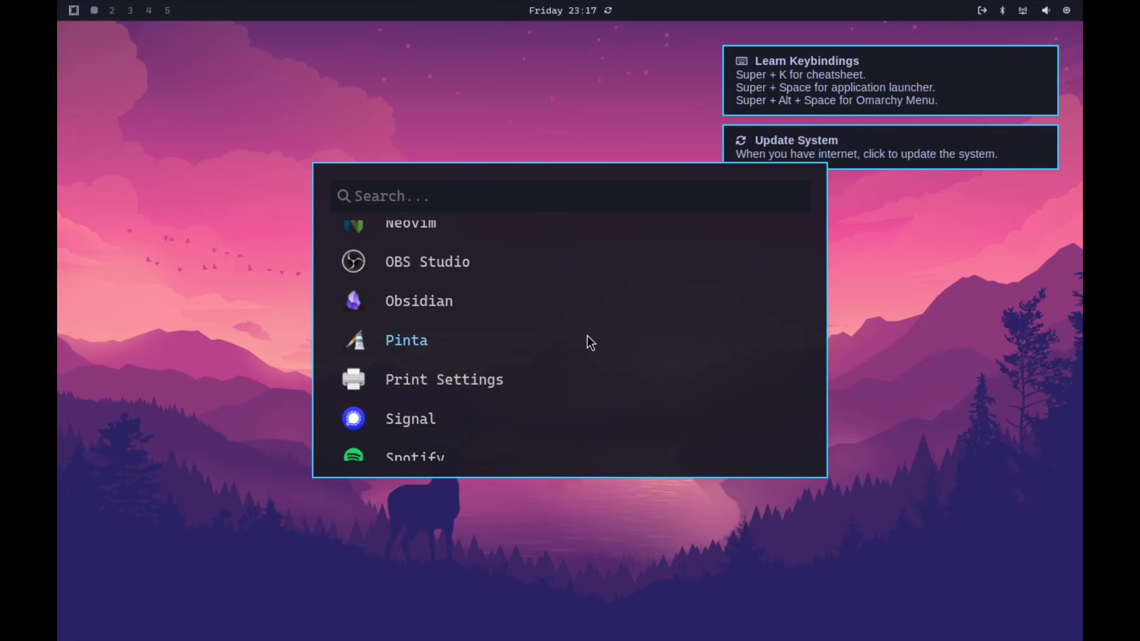
scroll(579, 328, up, 8)
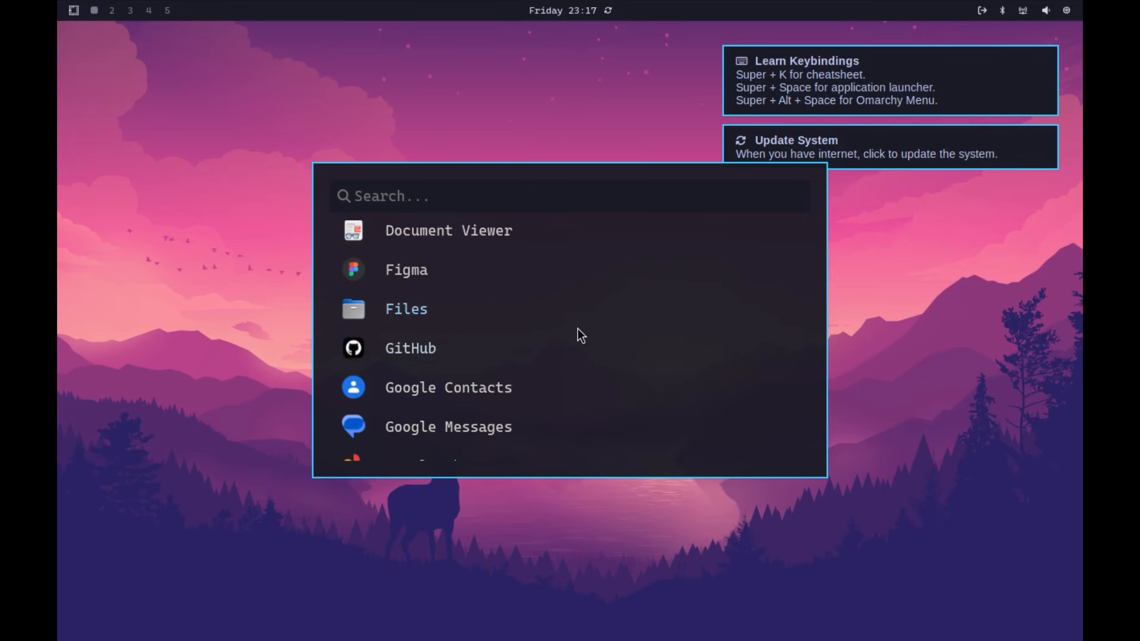
click(398, 308)
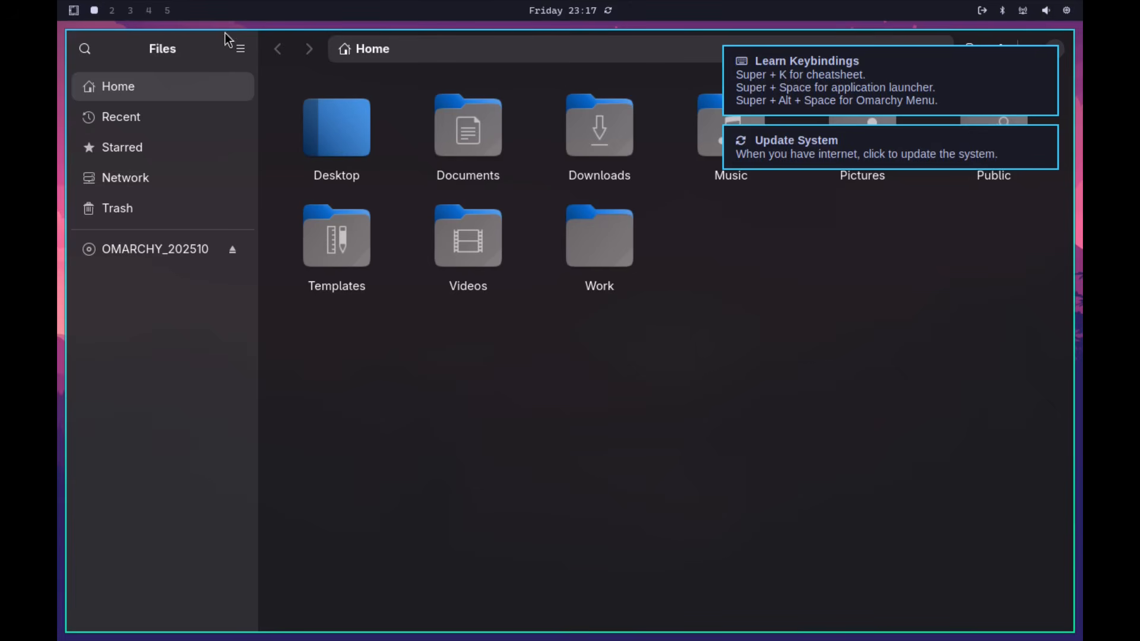
View the About information of the Files application and close it
click(241, 50)
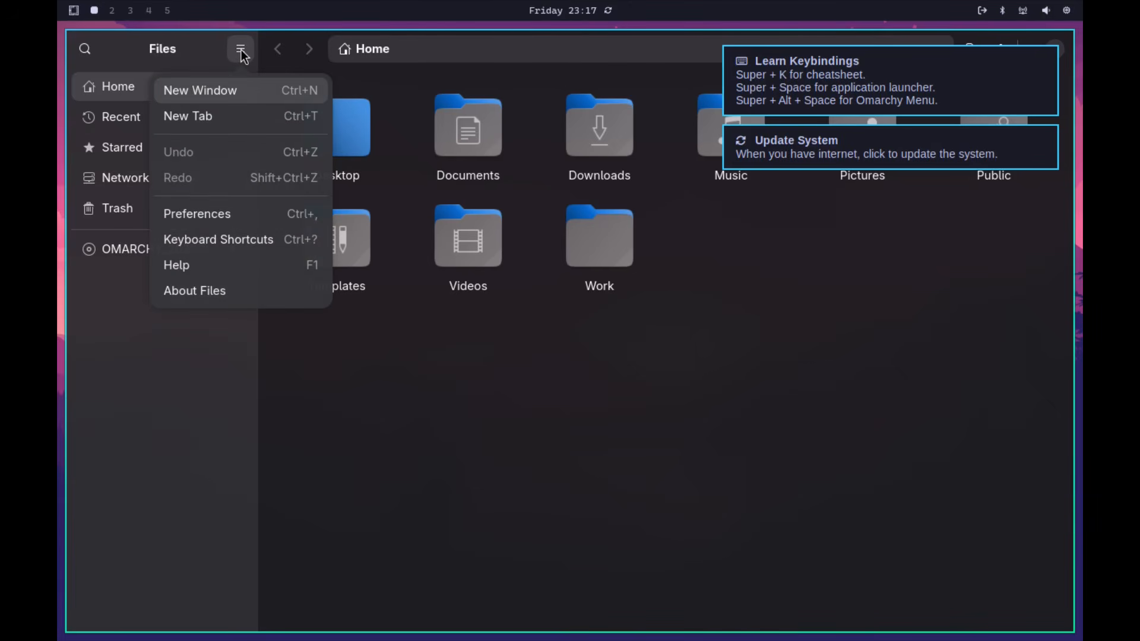
click(223, 296)
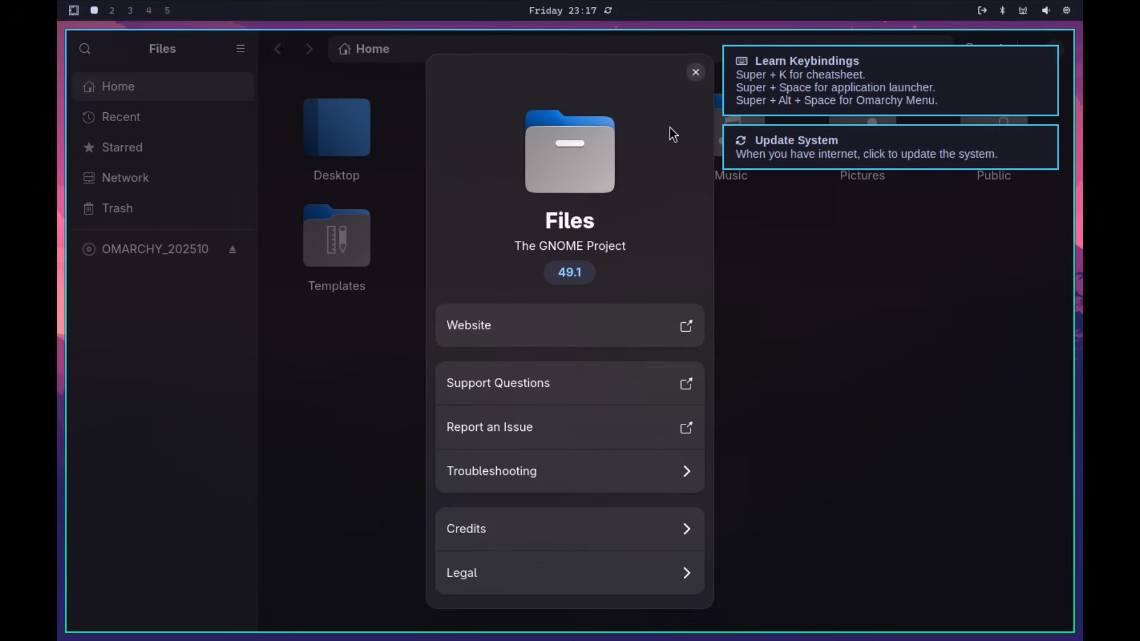
click(695, 72)
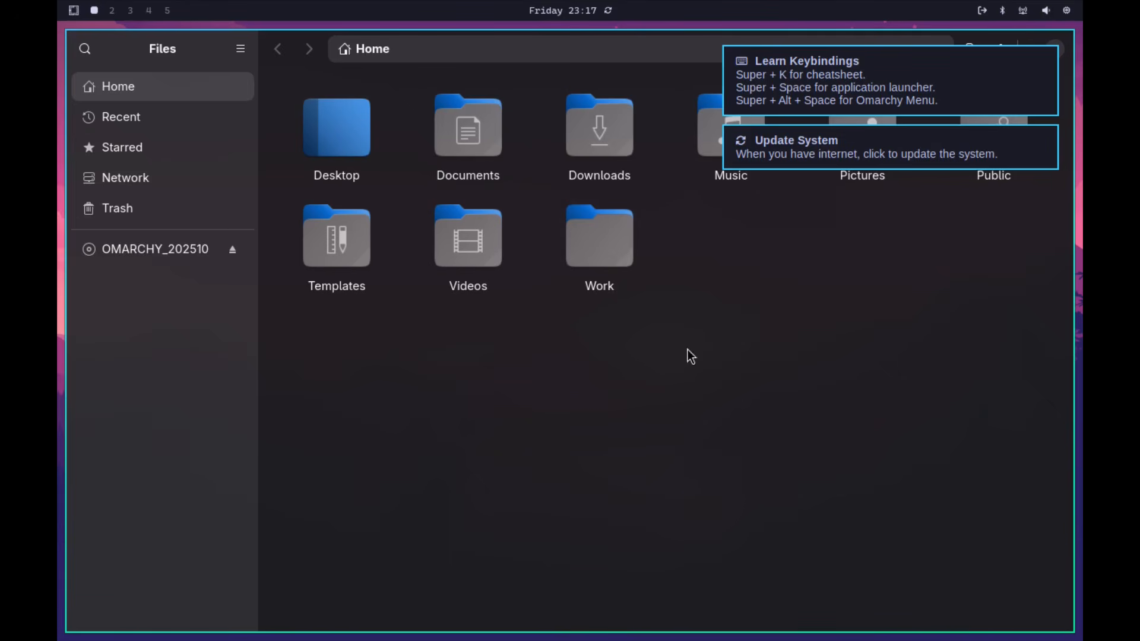
Close the Files window to return to the empty desktop
click(238, 50)
click(240, 52)
key(super+w)
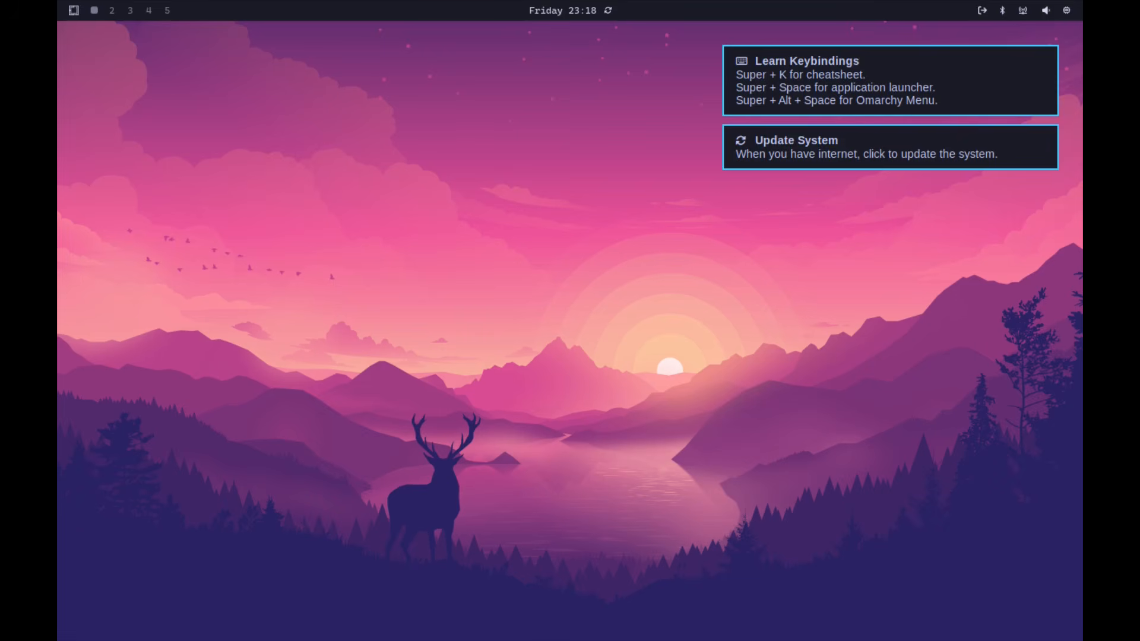
Look through the Apps and Learn categories of the Omarchy menu
key(super+alt+space)
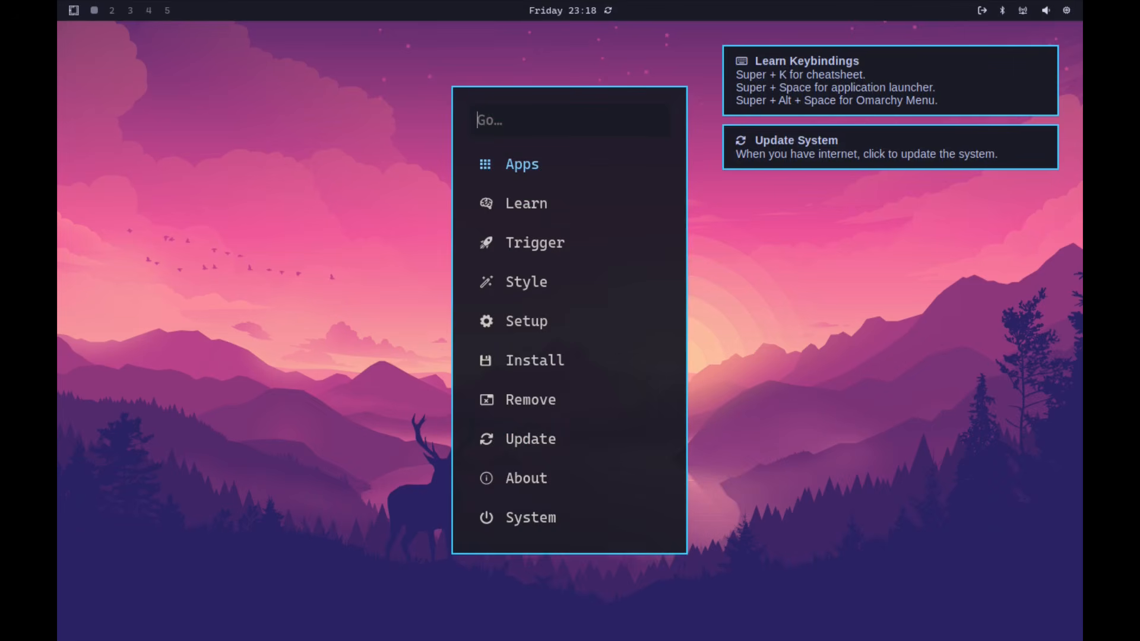
click(522, 166)
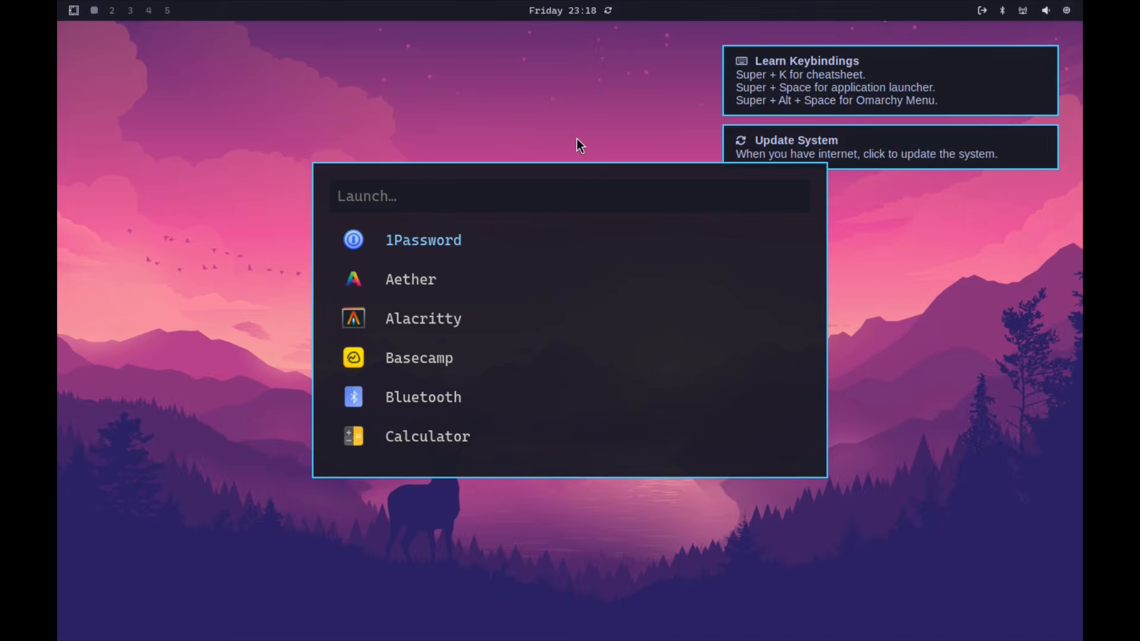
key(Escape)
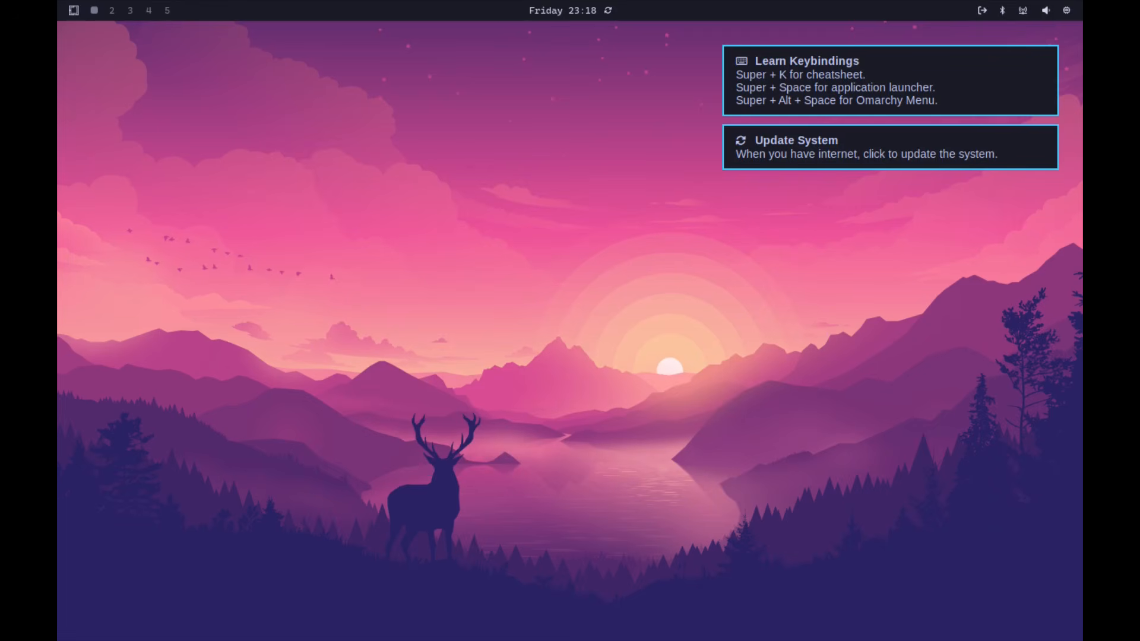
key(super+alt+space)
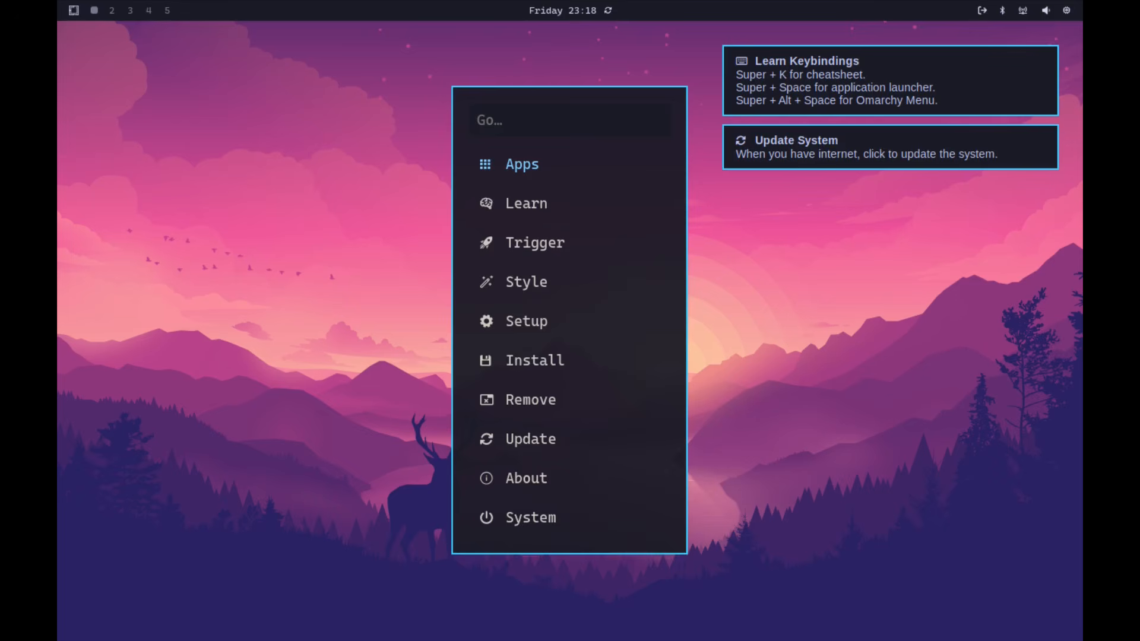
click(515, 203)
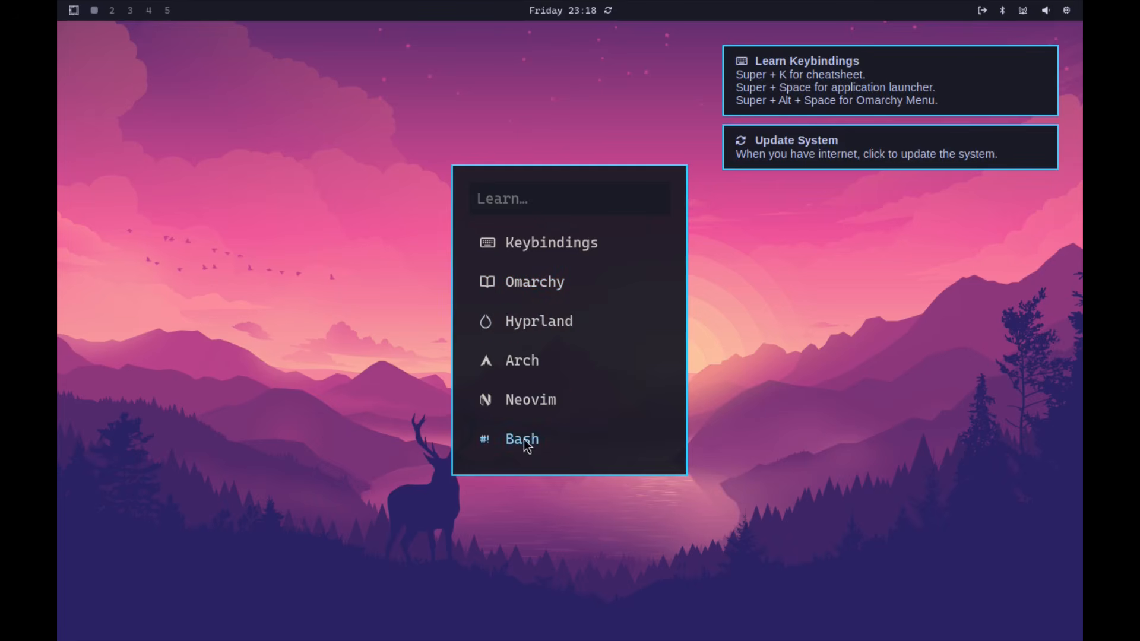
key(Escape)
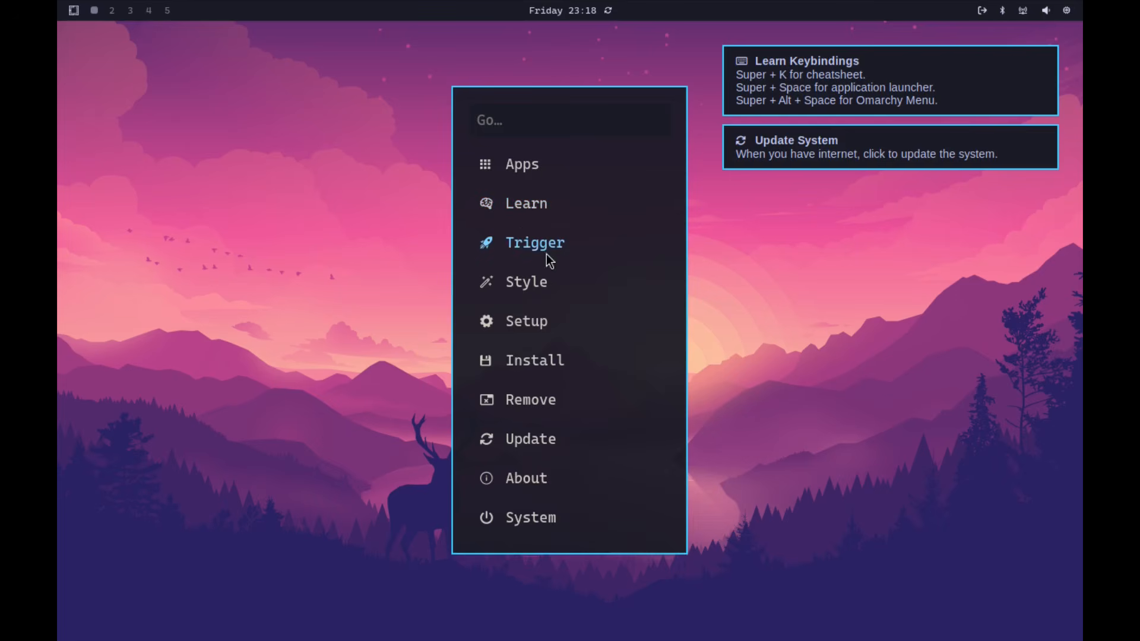
Look through the Trigger and Style categories of the Omarchy menu
click(531, 247)
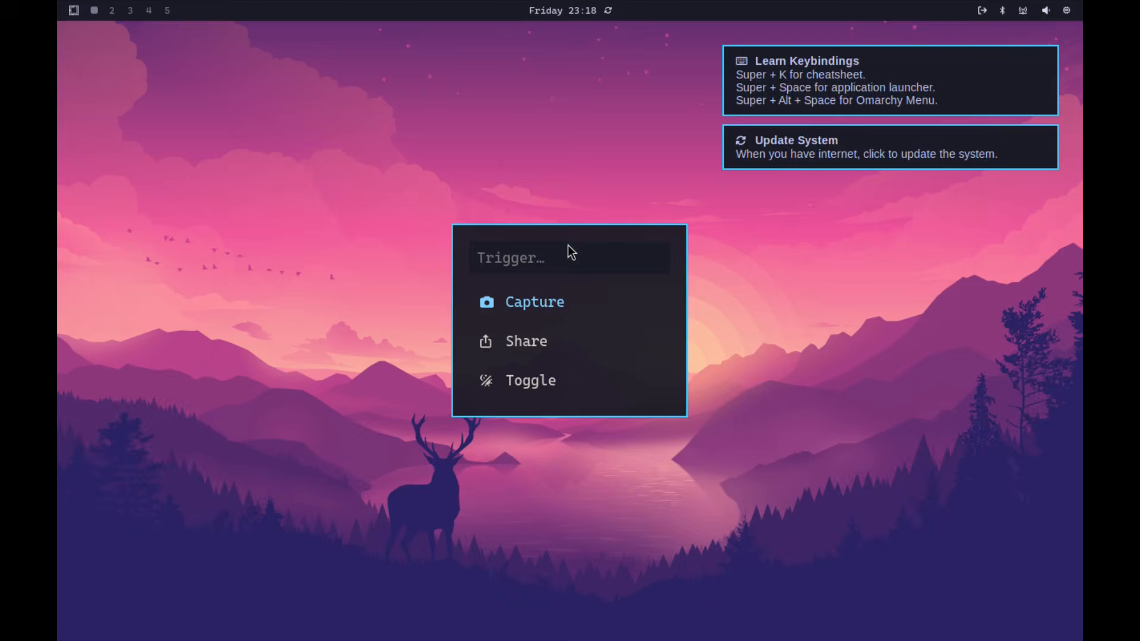
key(Escape)
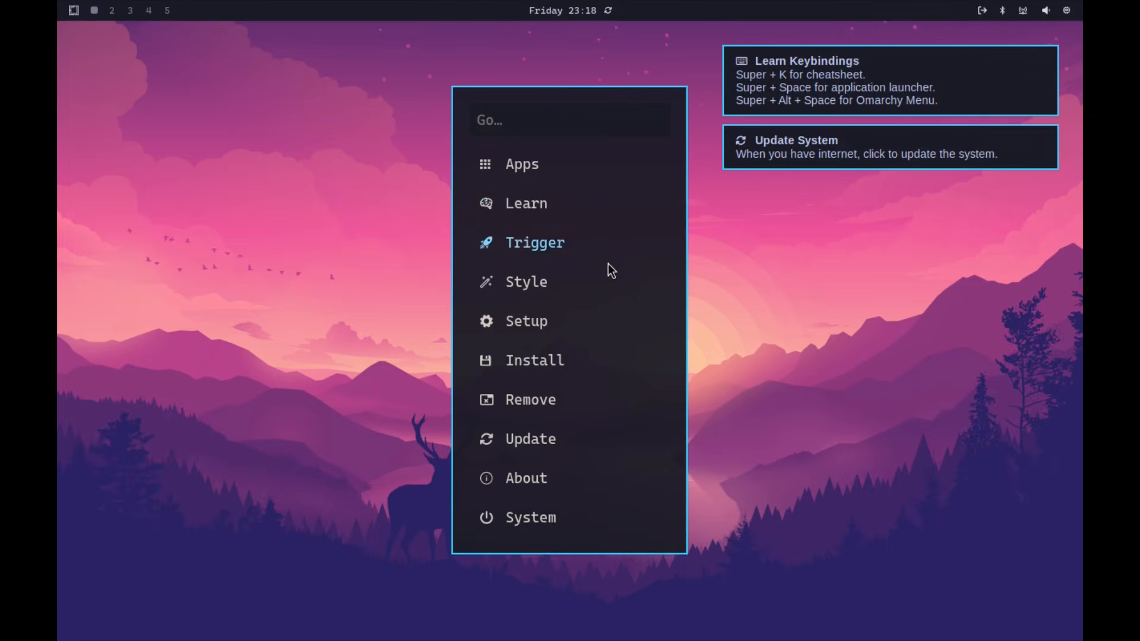
click(530, 283)
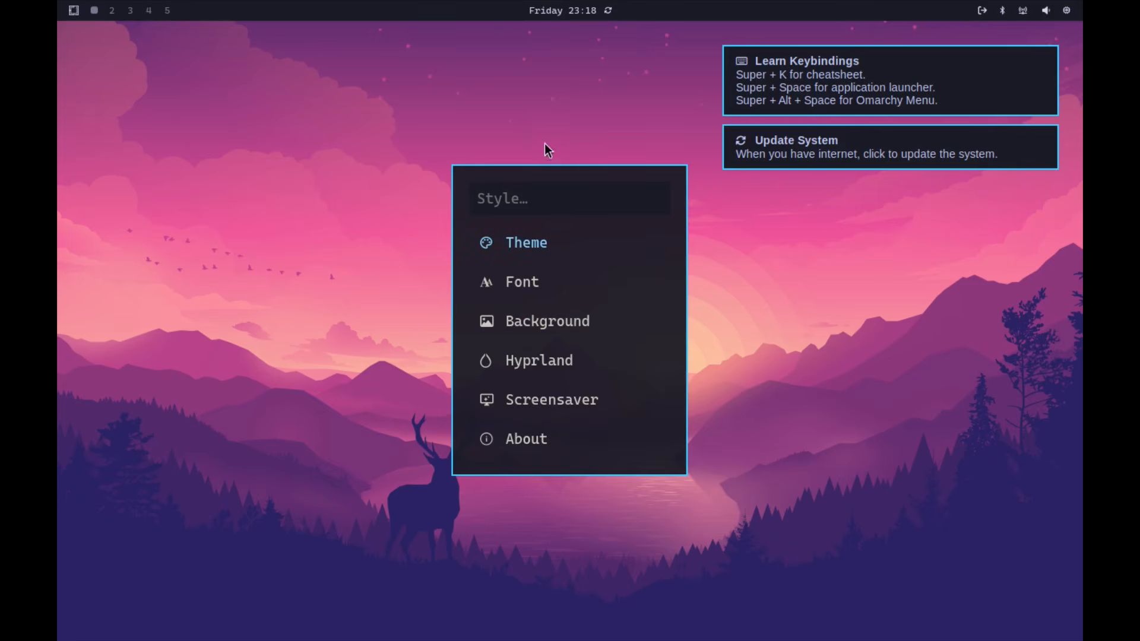
key(Escape)
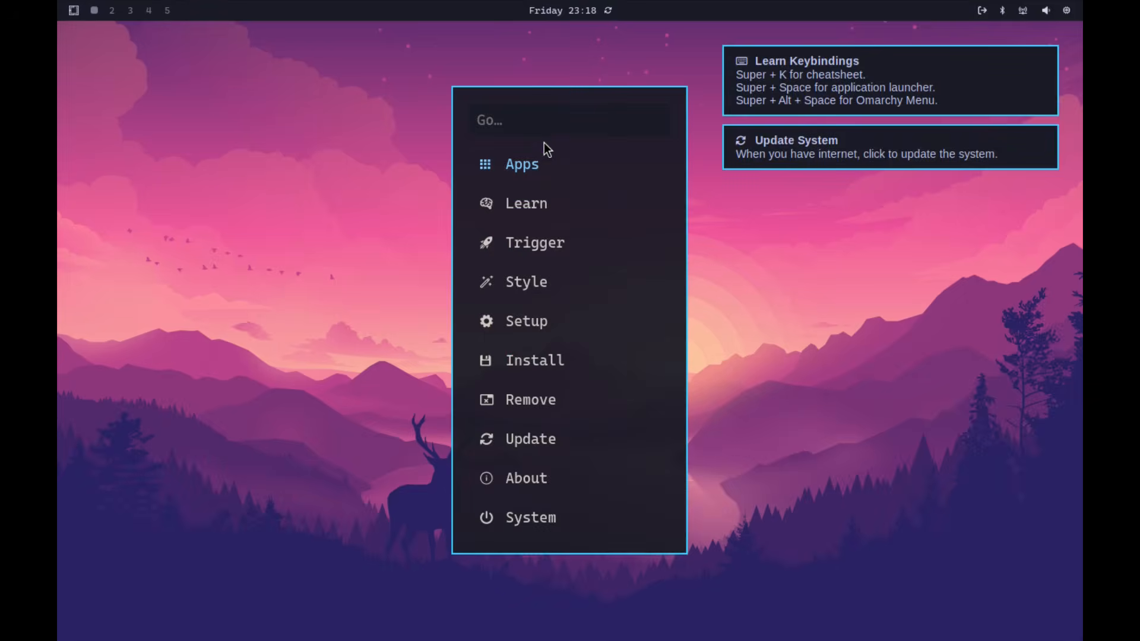
Look through the options in the Install, Remove and Update categories of the Omarchy menu
click(530, 360)
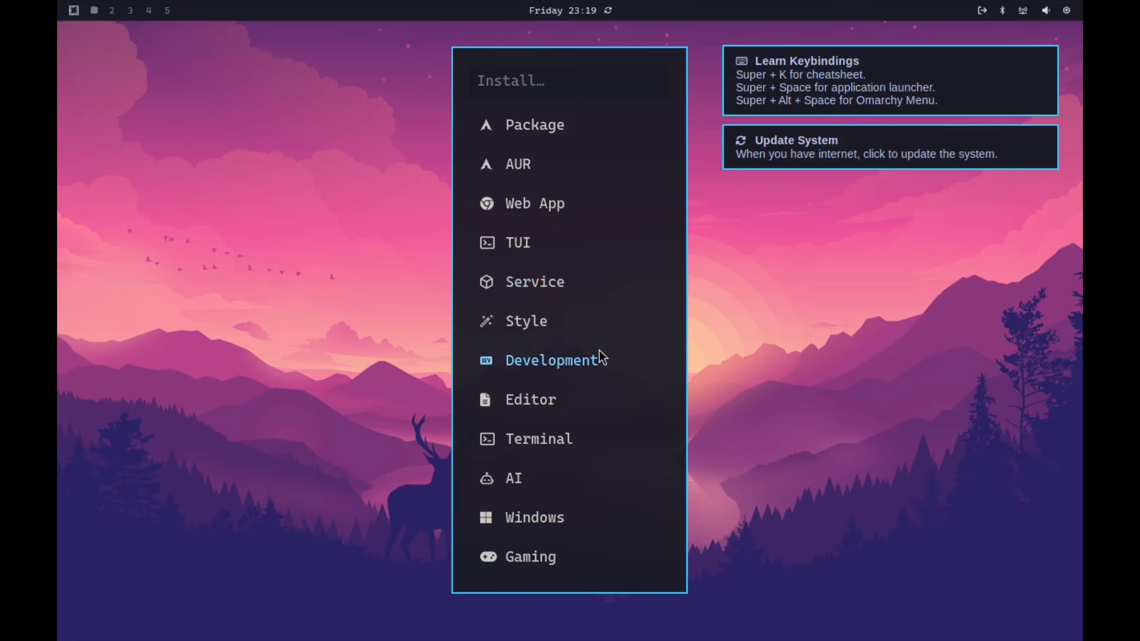
click(535, 35)
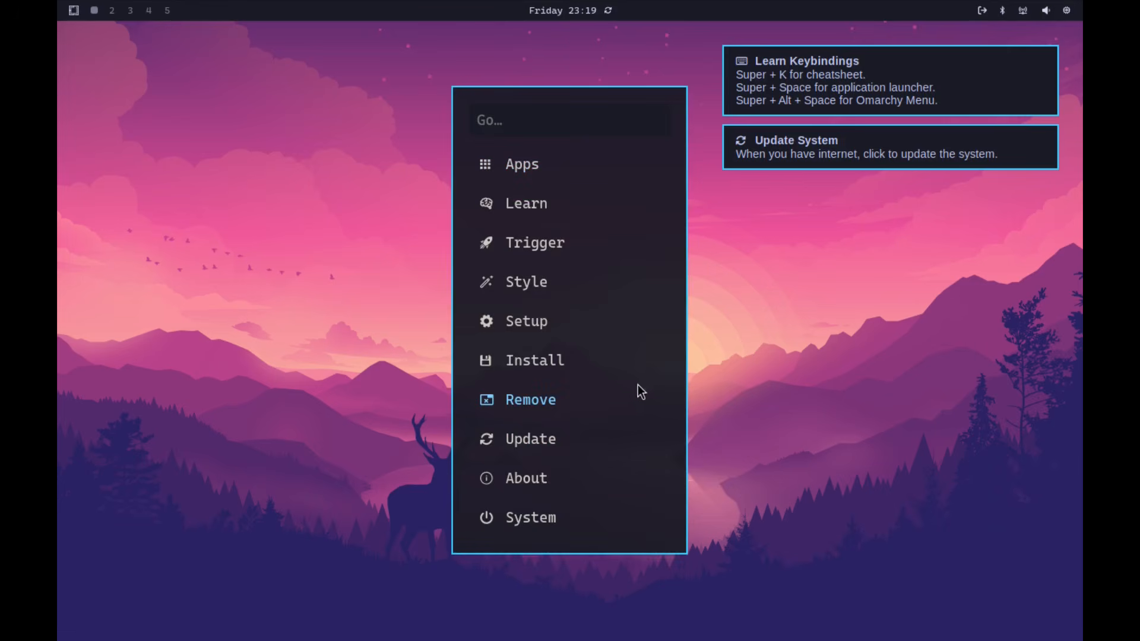
click(542, 401)
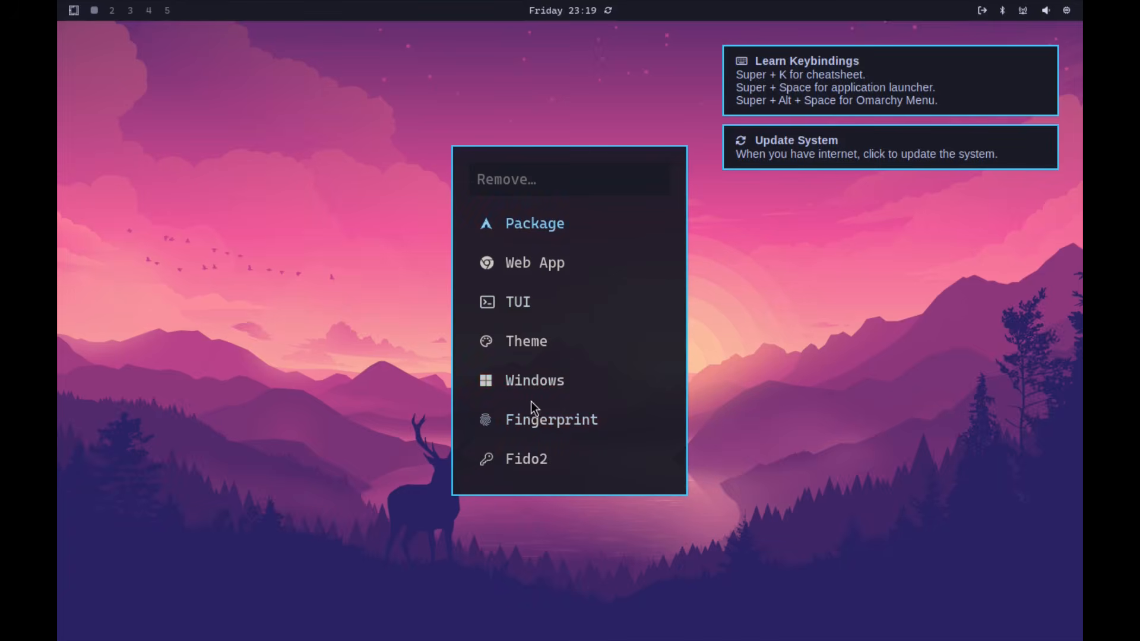
click(541, 117)
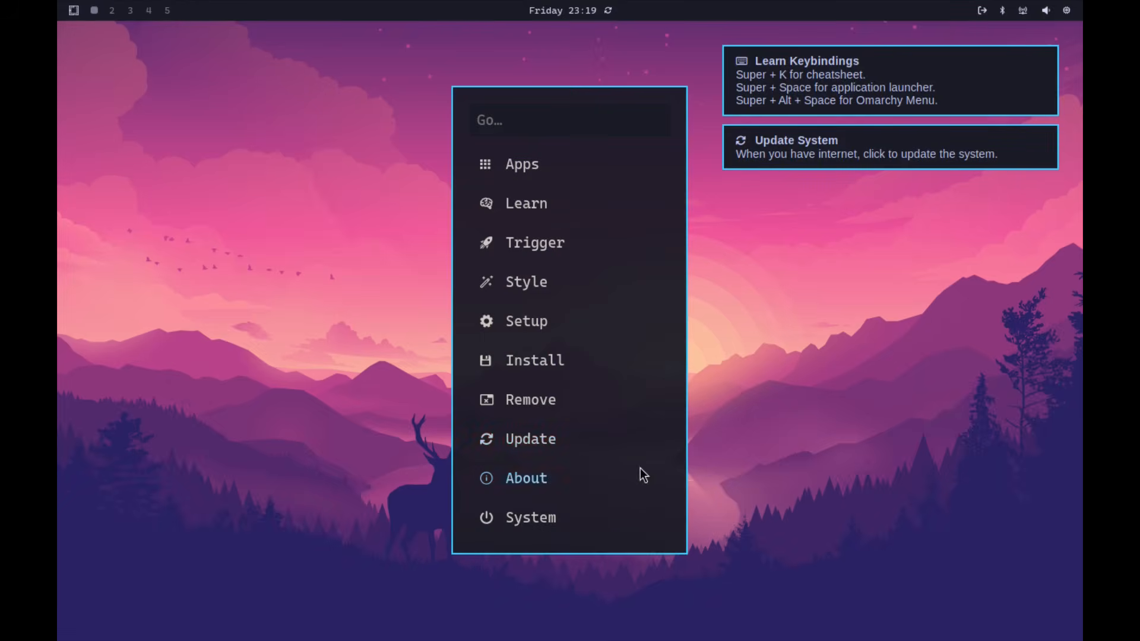
click(527, 441)
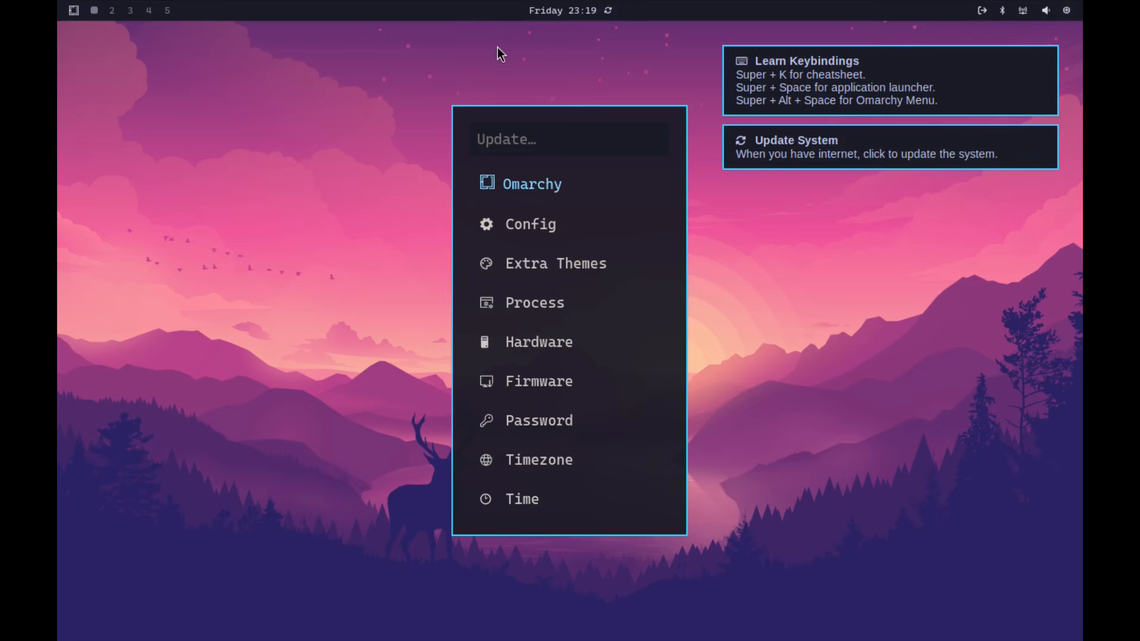
key(Escape)
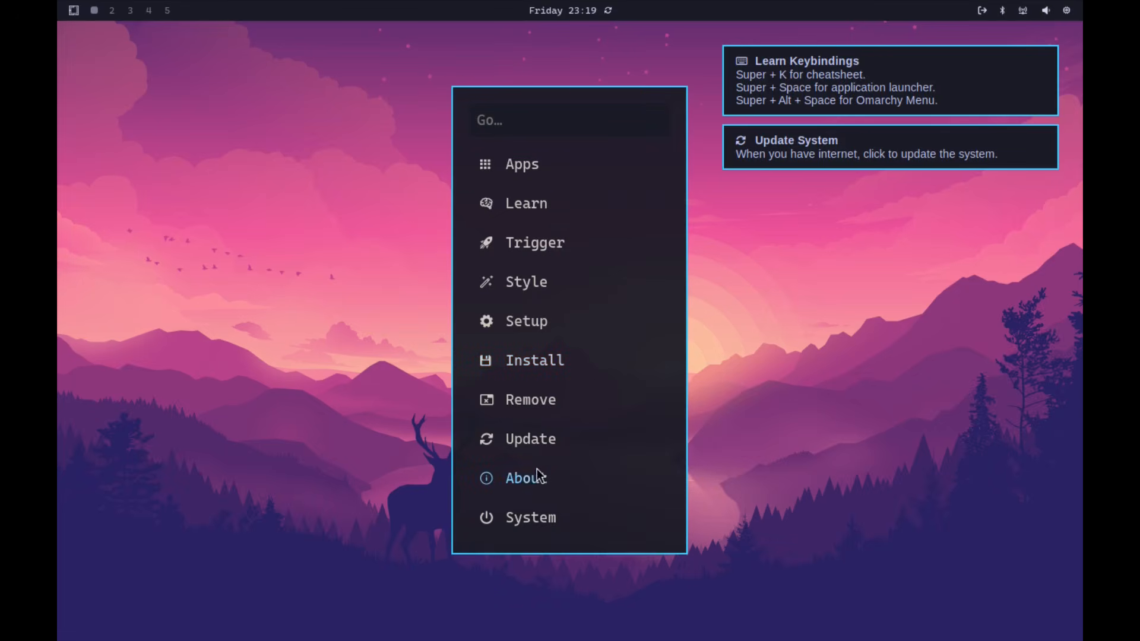
View Omarchy's About information, moving its floating window clear of the notifications, and close the window
click(521, 478)
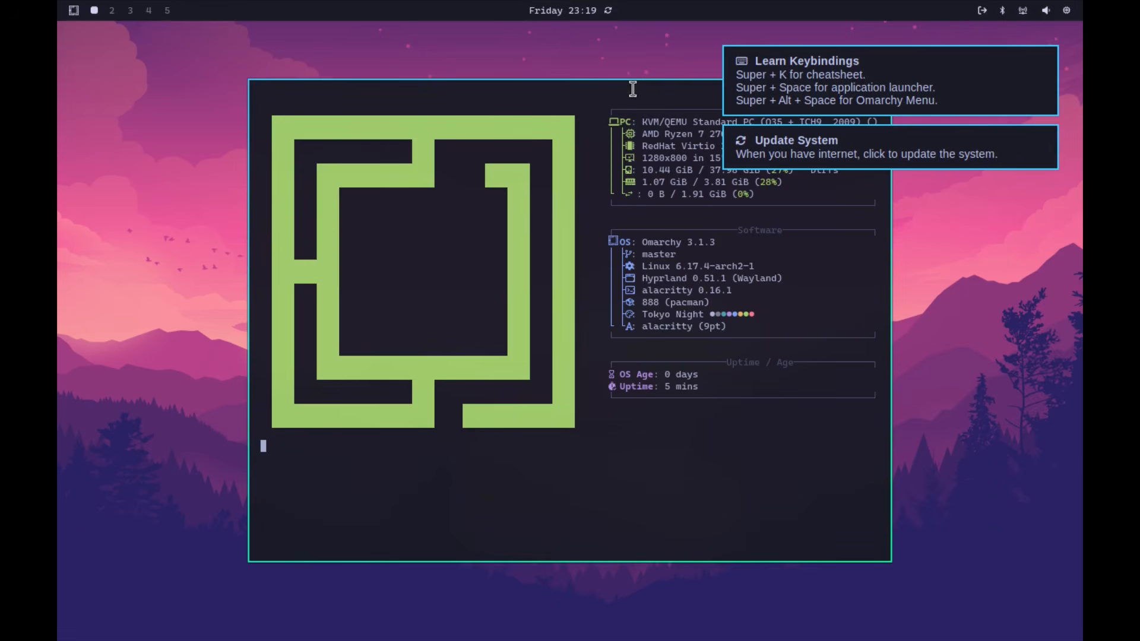
drag(589, 118, 519, 131)
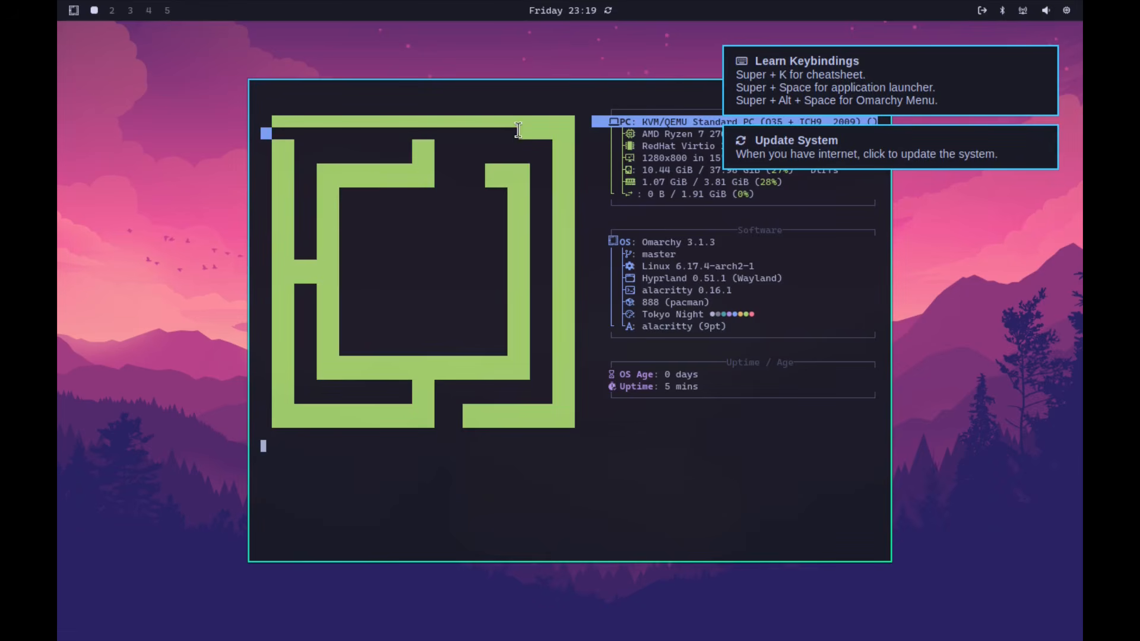
click(663, 494)
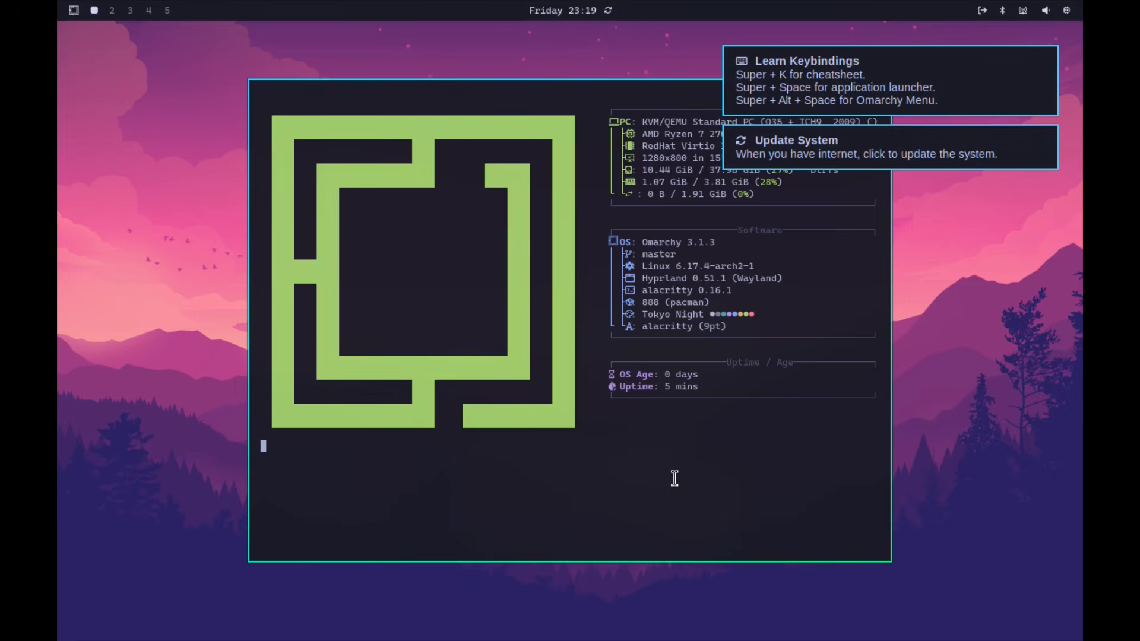
drag(674, 476, 377, 474)
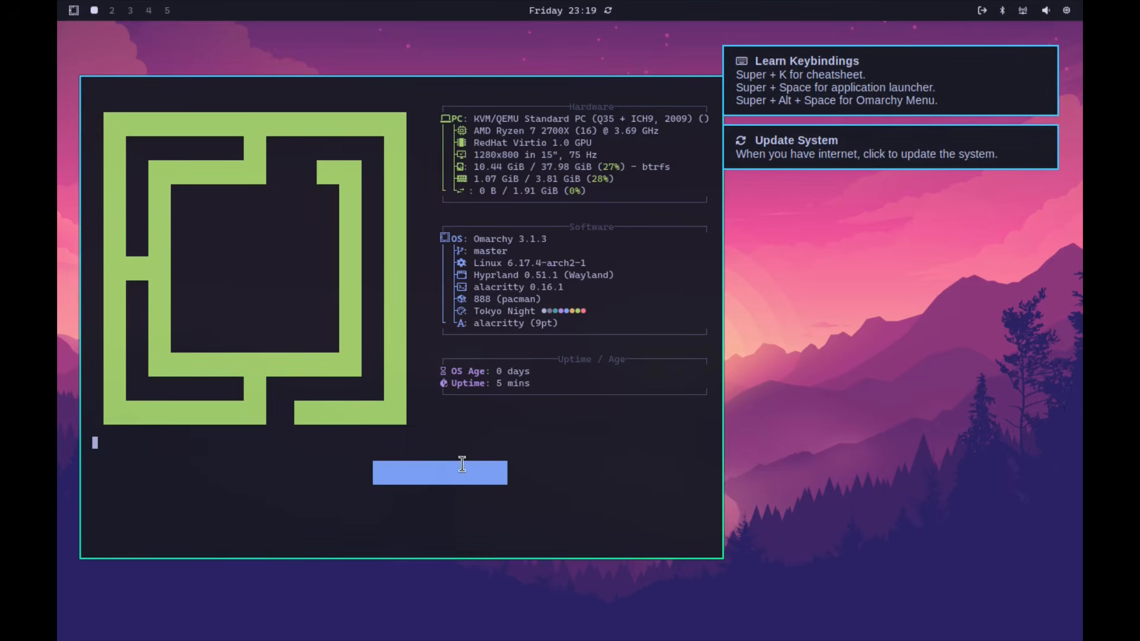
click(428, 308)
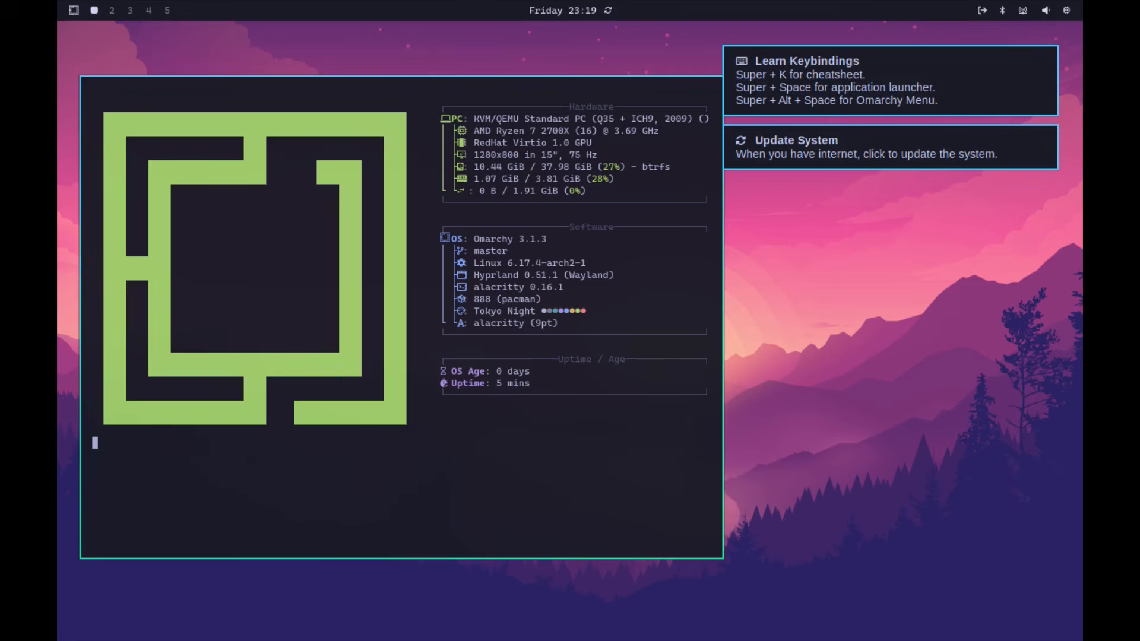
mouse_move(621, 472)
mouse_down()
mouse_move(570, 468)
mouse_move(631, 474)
mouse_move(603, 461)
mouse_move(612, 455)
mouse_up()
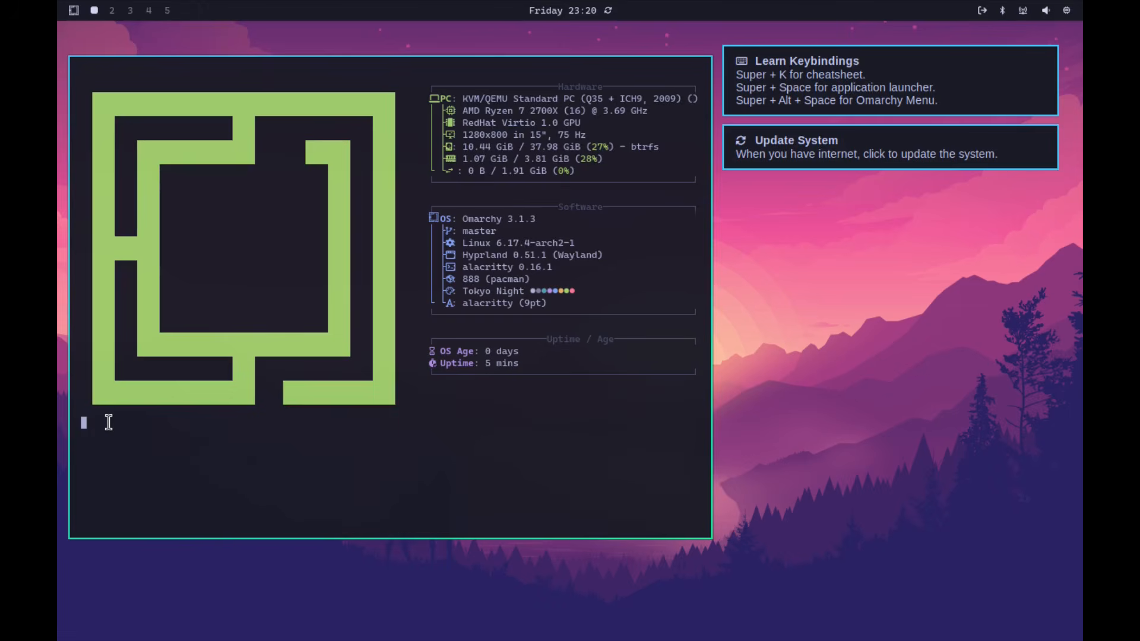
key(super+w)
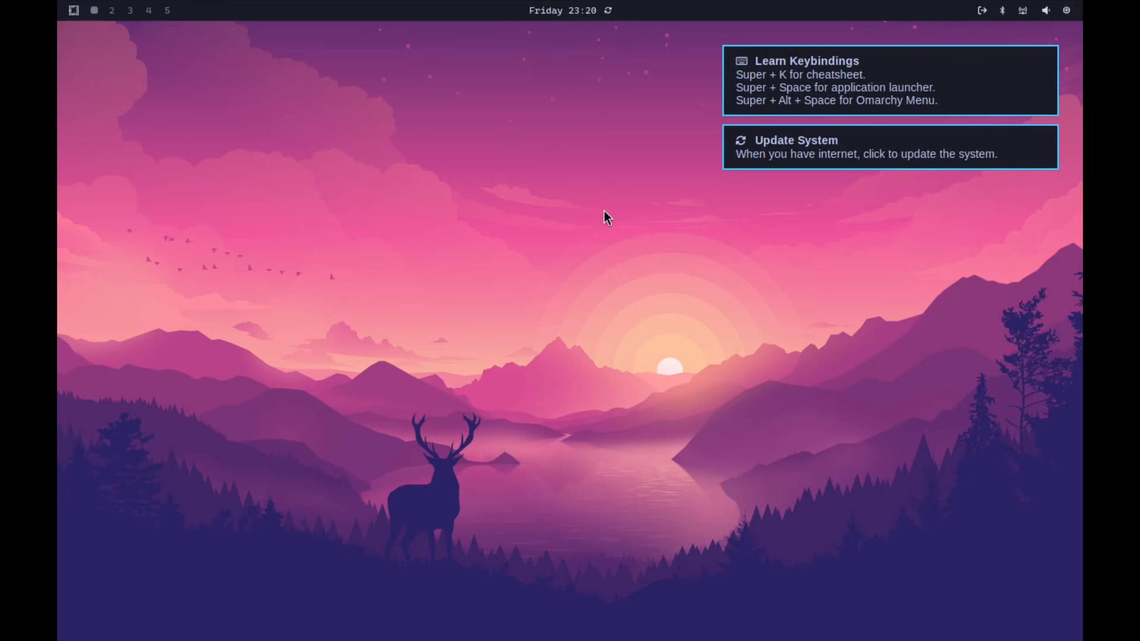
Examine the System power options of the Omarchy menu and close the menu without choosing one
key(super+alt+space)
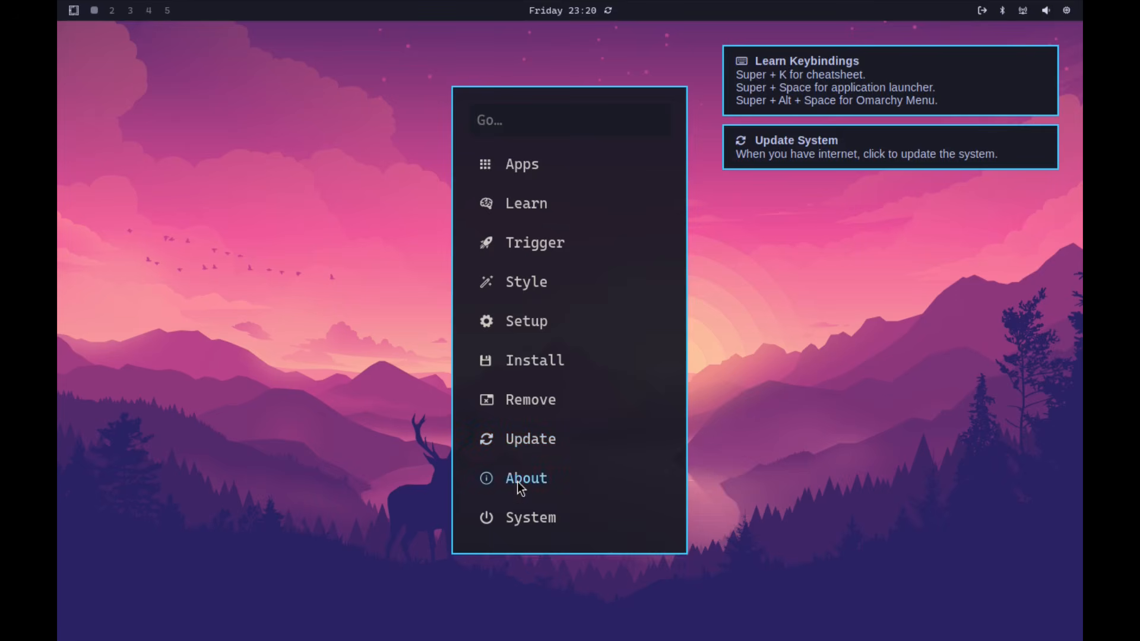
click(527, 526)
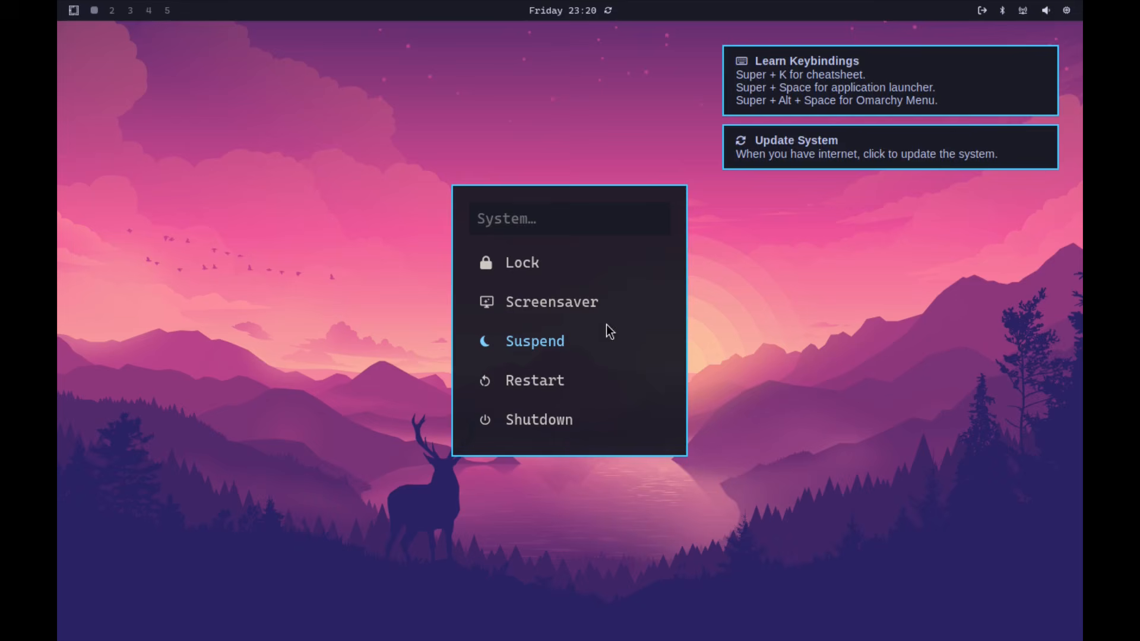
click(551, 141)
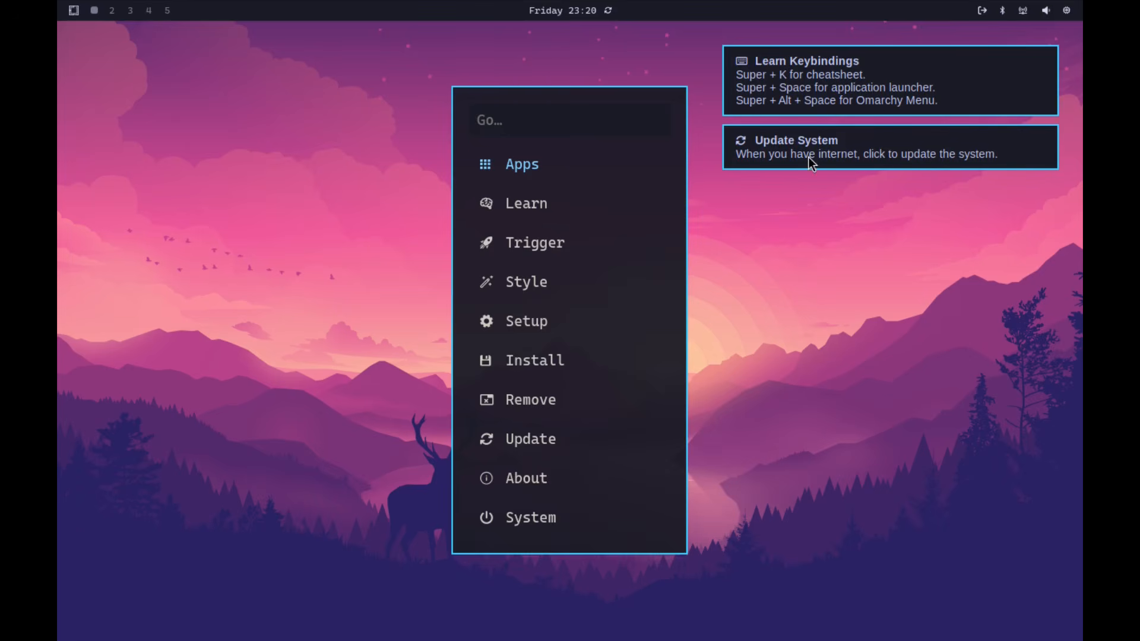
key(Escape)
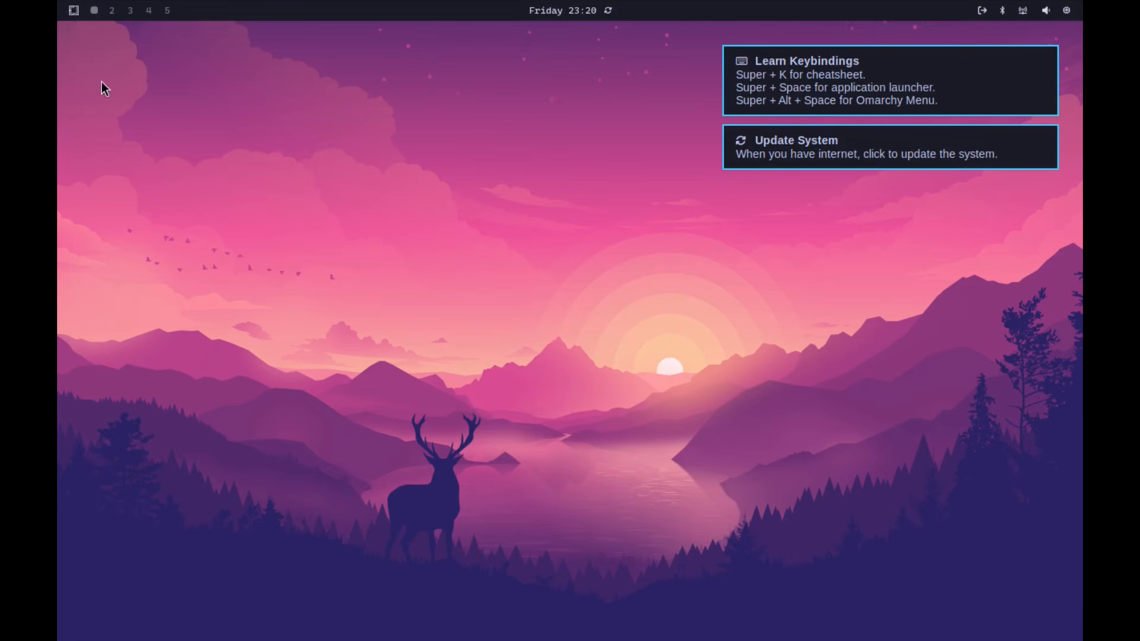
Open and dismiss the Omarchy menu, and do the same with the application launcher on workspace 5
click(71, 13)
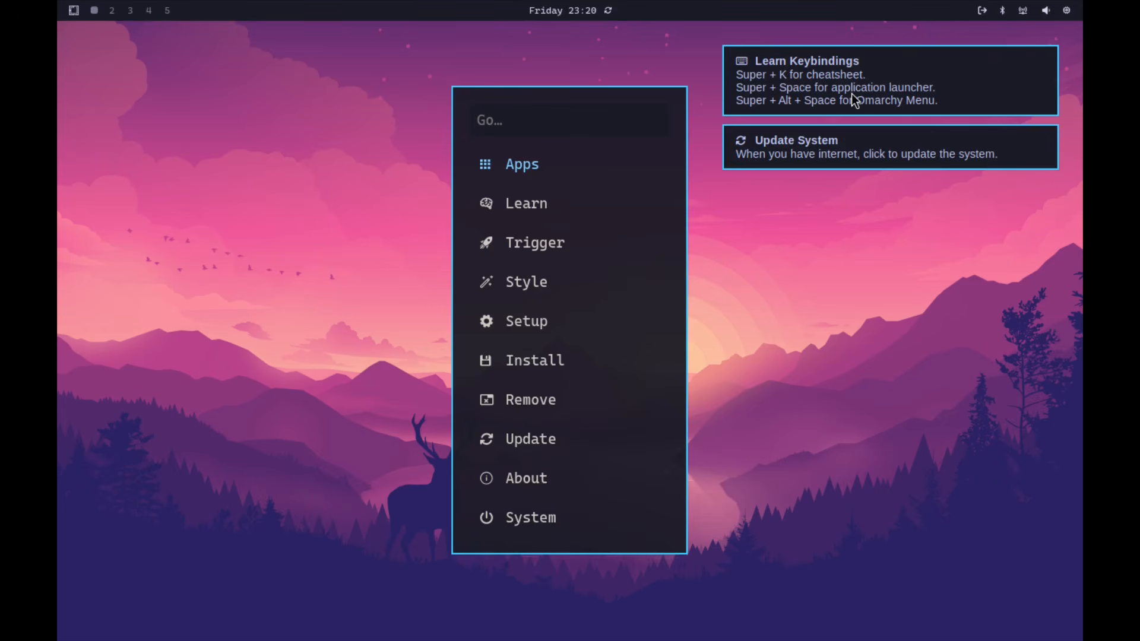
click(208, 104)
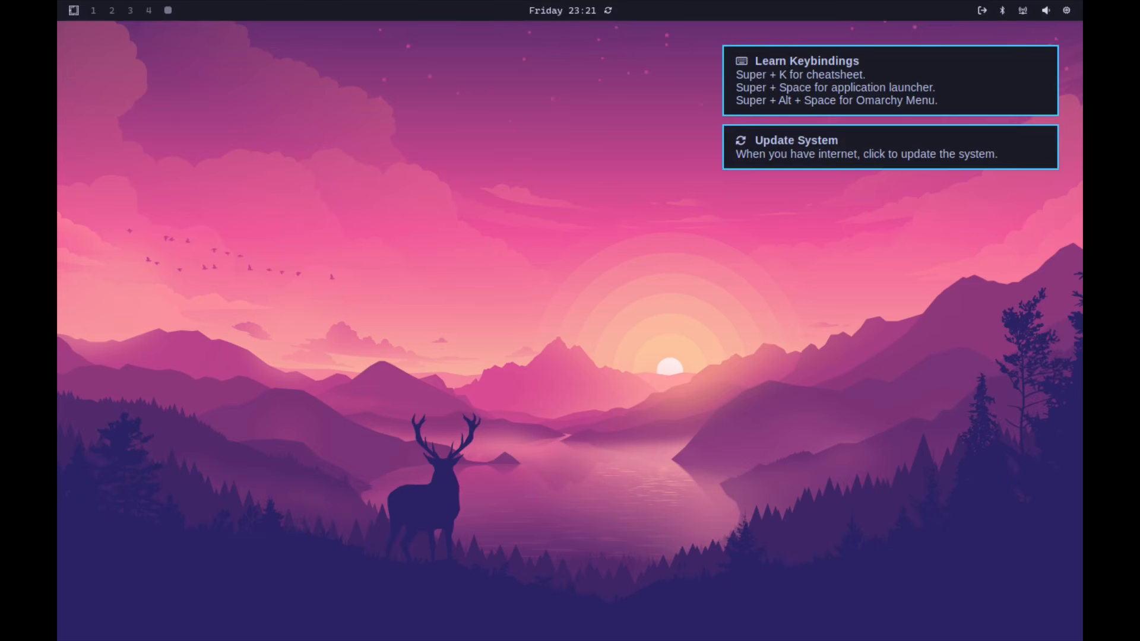
key(super+space)
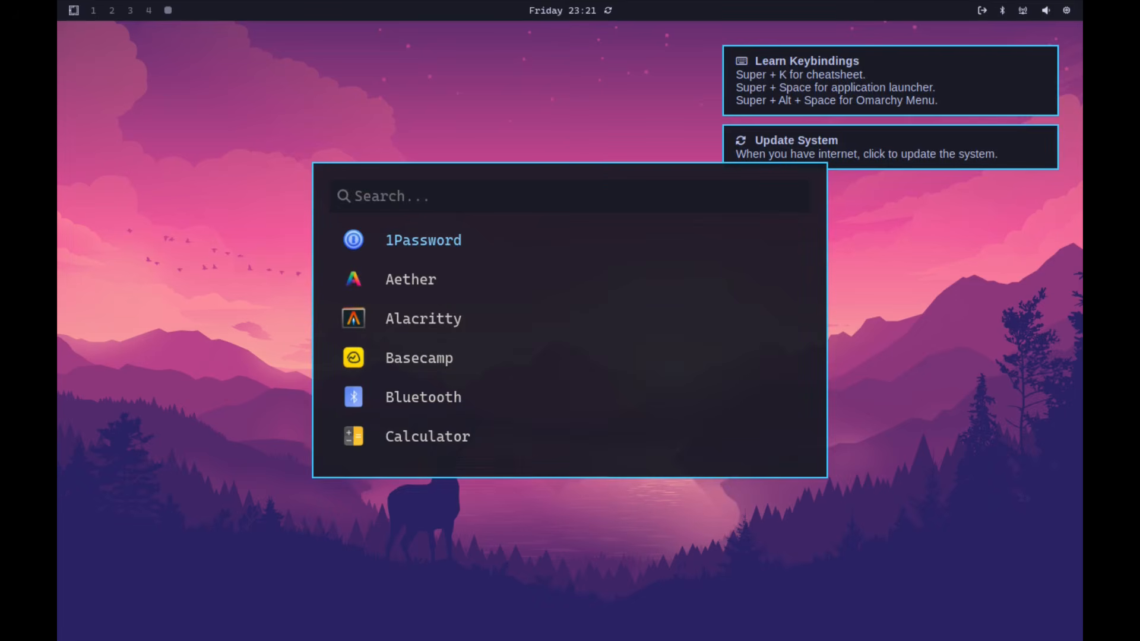
click(228, 162)
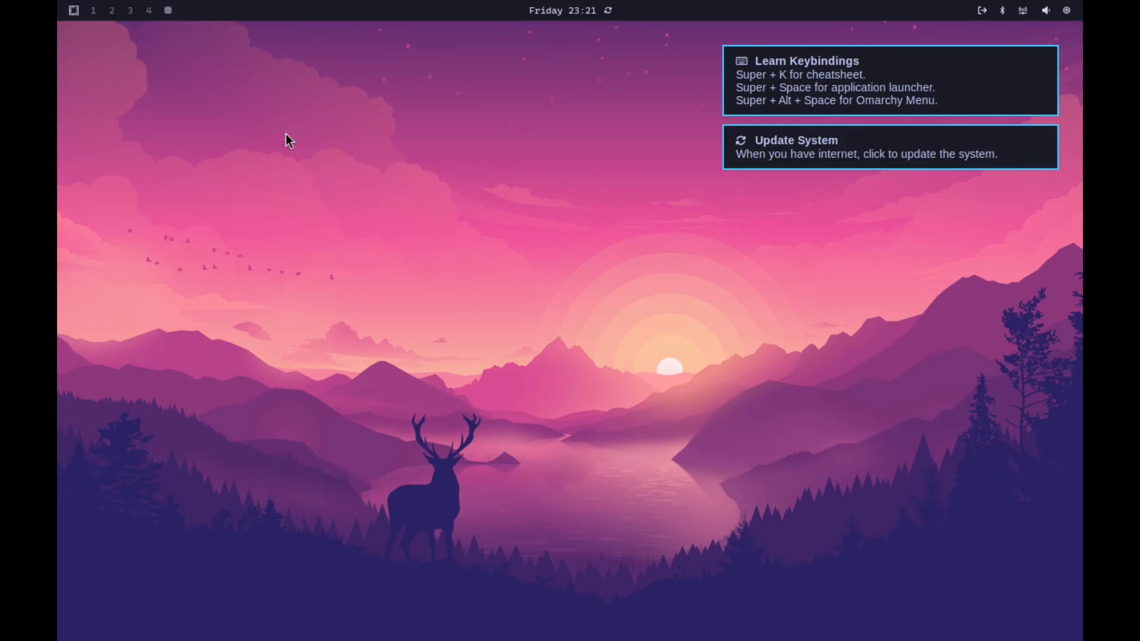
Return to workspace 1 and start the system update from the Update System notification, authorizing it with the sudo password
click(93, 10)
mouse_move(998, 8)
mouse_move(1046, 16)
click(839, 148)
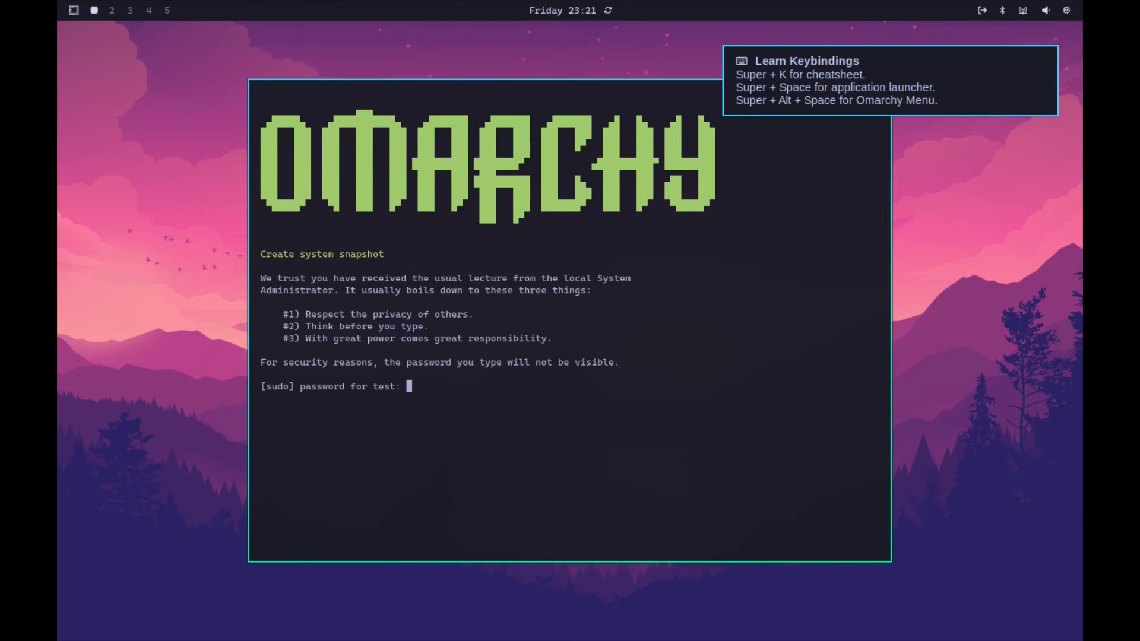
key(Return)
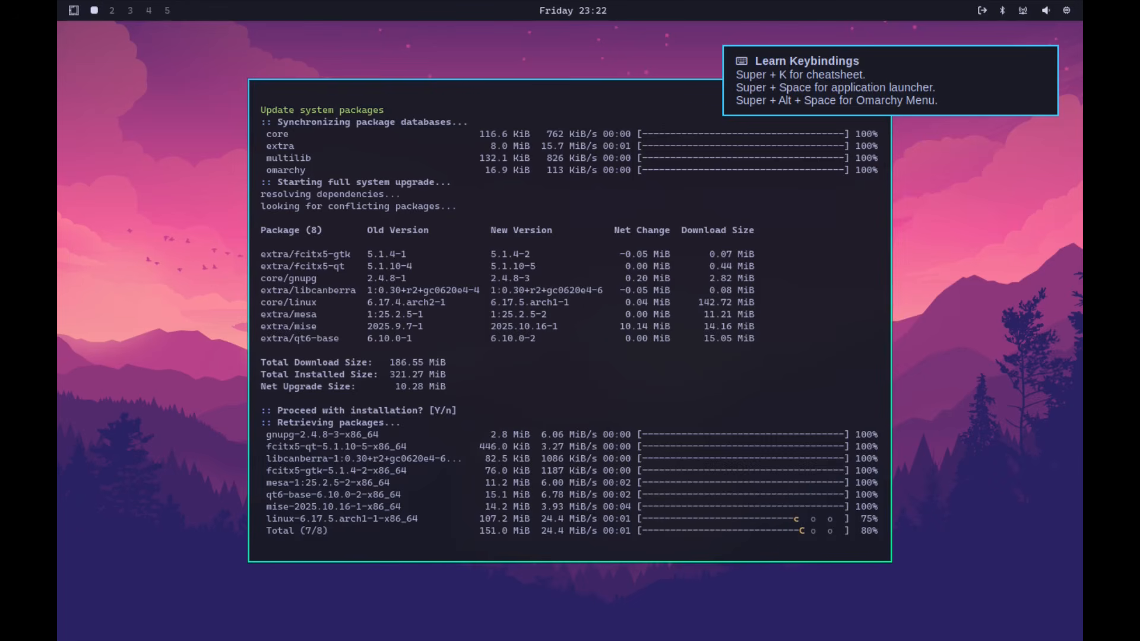
Launch Chromium from the Apps list of the Omarchy menu while the system update runs
click(72, 15)
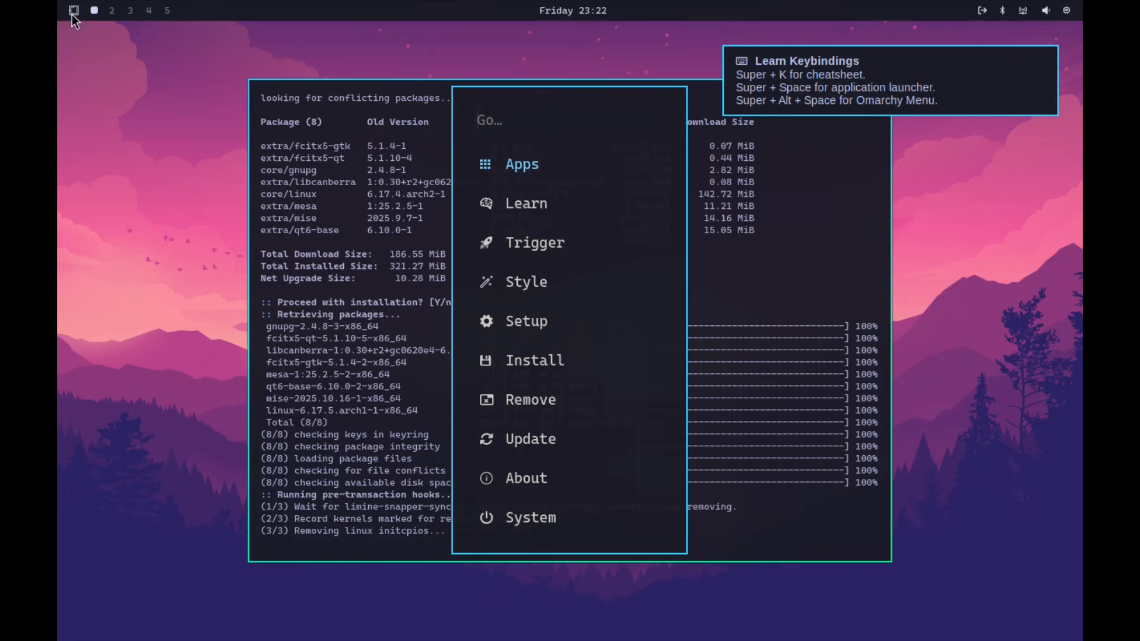
click(524, 163)
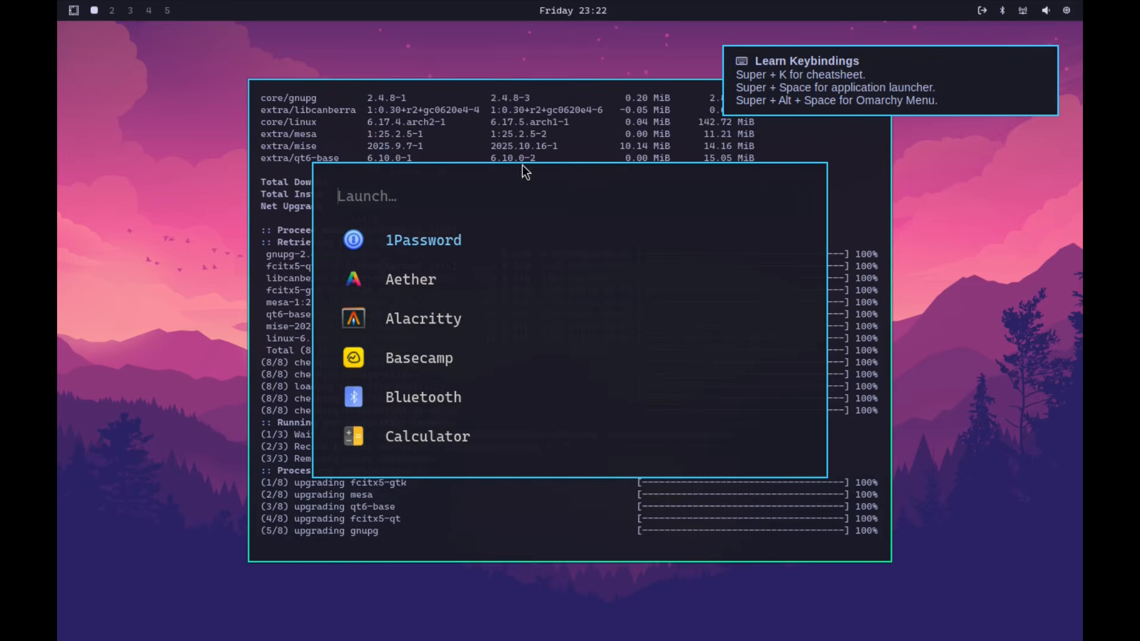
scroll(501, 279, down, 3)
scroll(501, 284, down, 3)
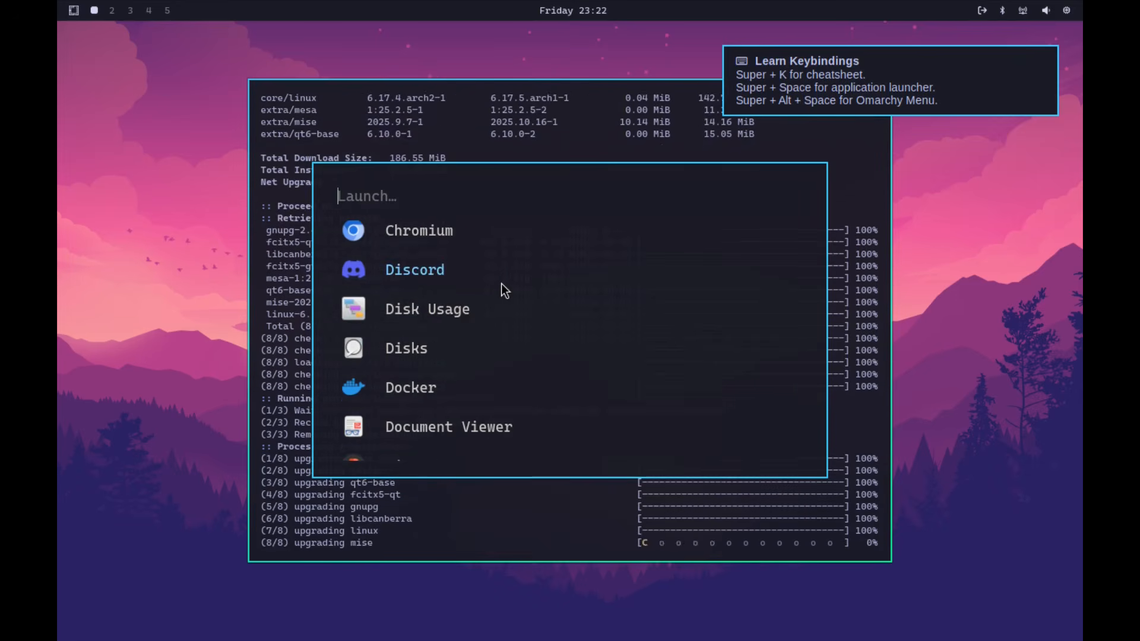
scroll(501, 283, down, 4)
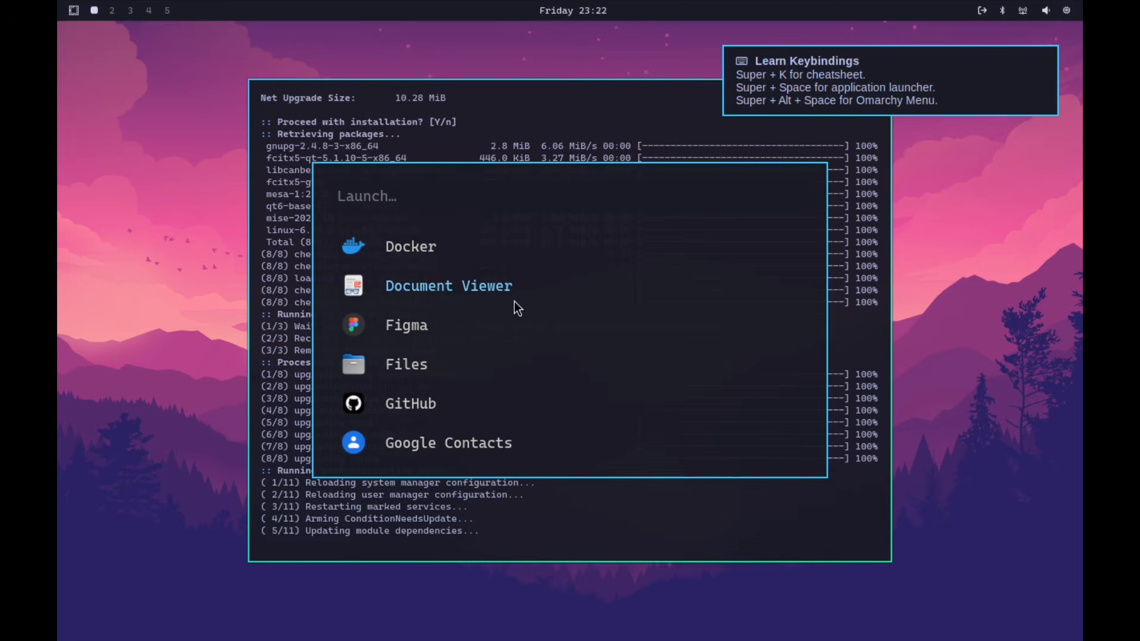
scroll(514, 301, up, 5)
click(413, 264)
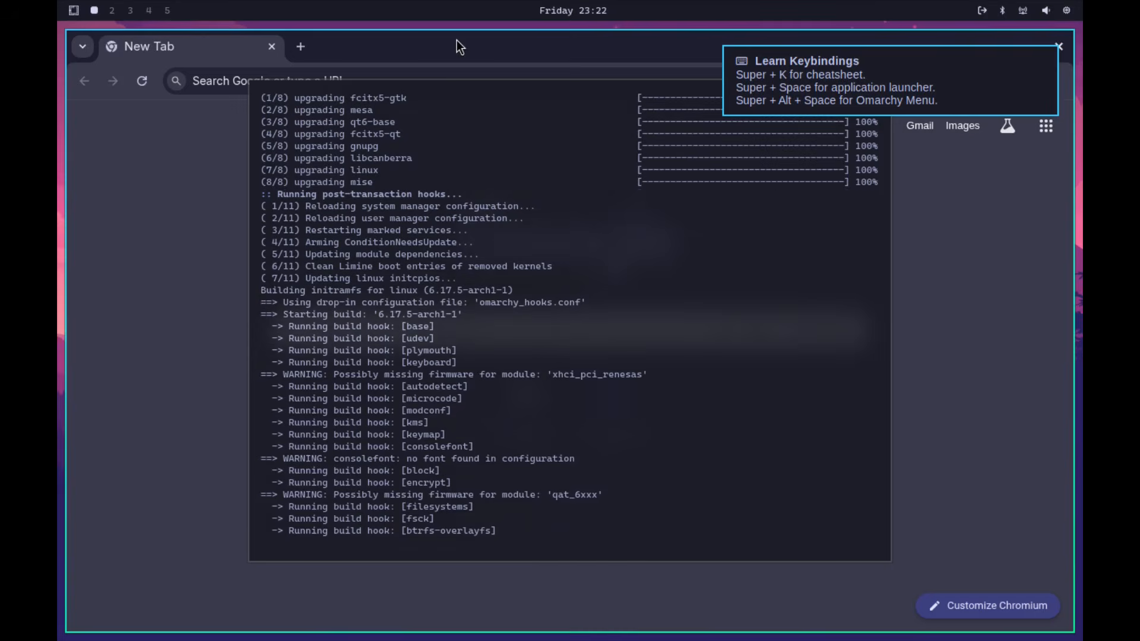
Move the floating update terminal to the edge of the desktop, clear of the Chromium page
drag(521, 153, 661, 249)
drag(1080, 271, 1069, 375)
drag(815, 319, 1072, 310)
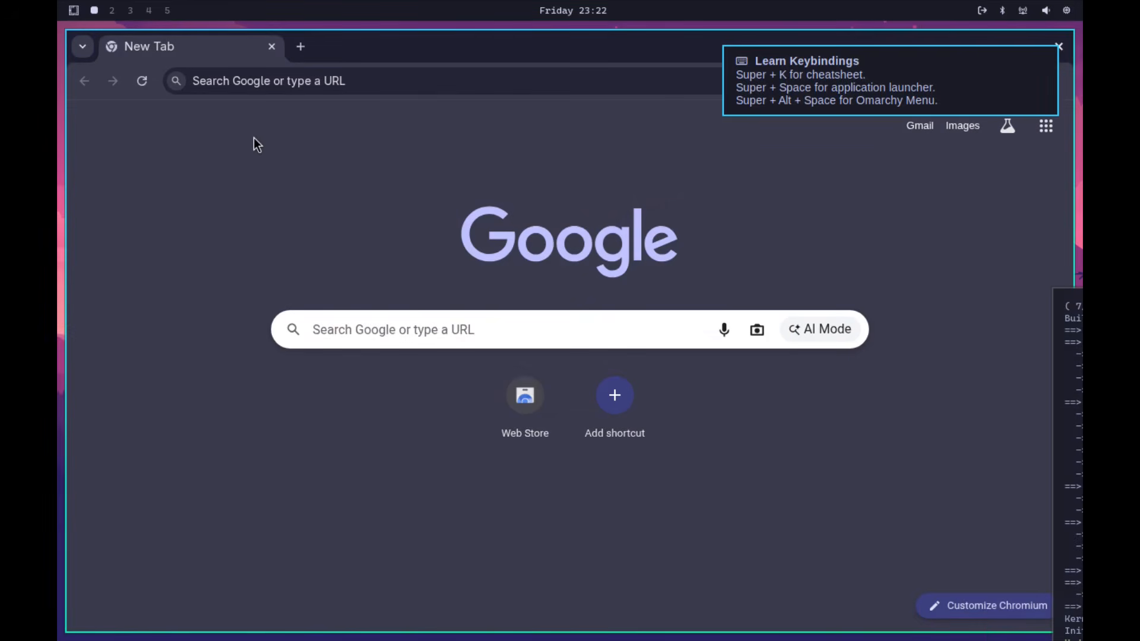
Search the web for "omarchy" and open the official omarchy.org site from the results
click(294, 80)
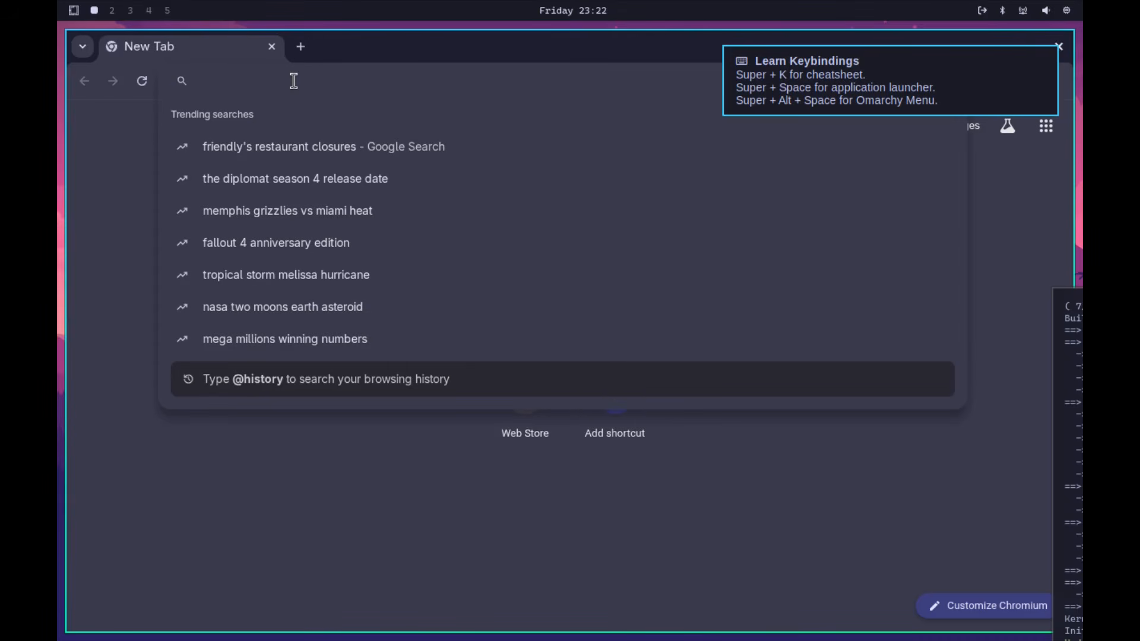
text(o)
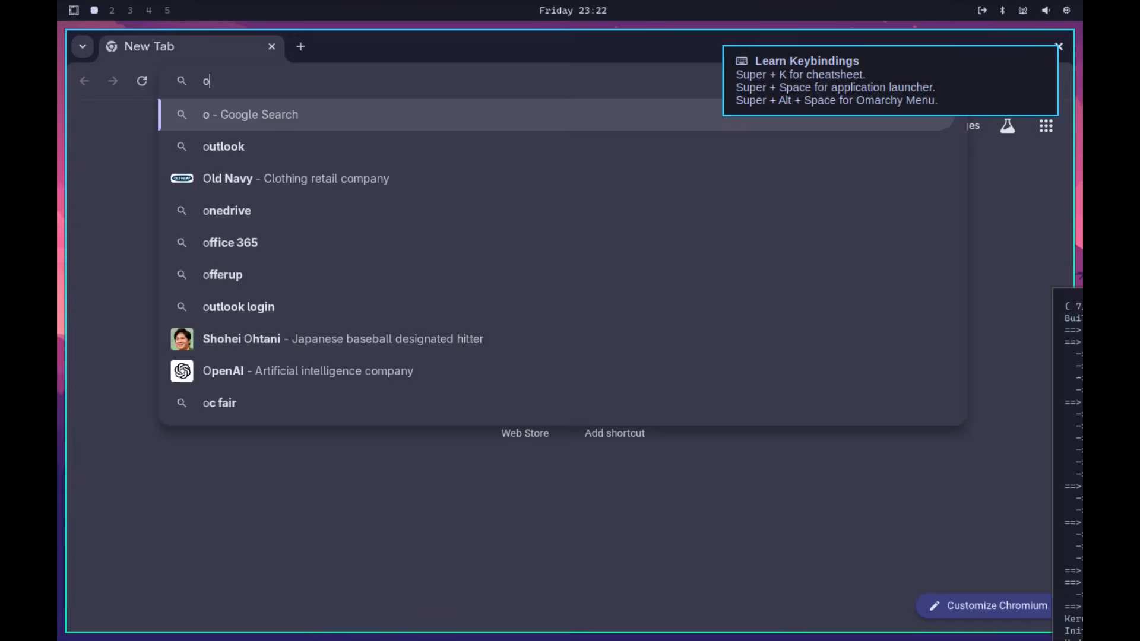
text(marchy)
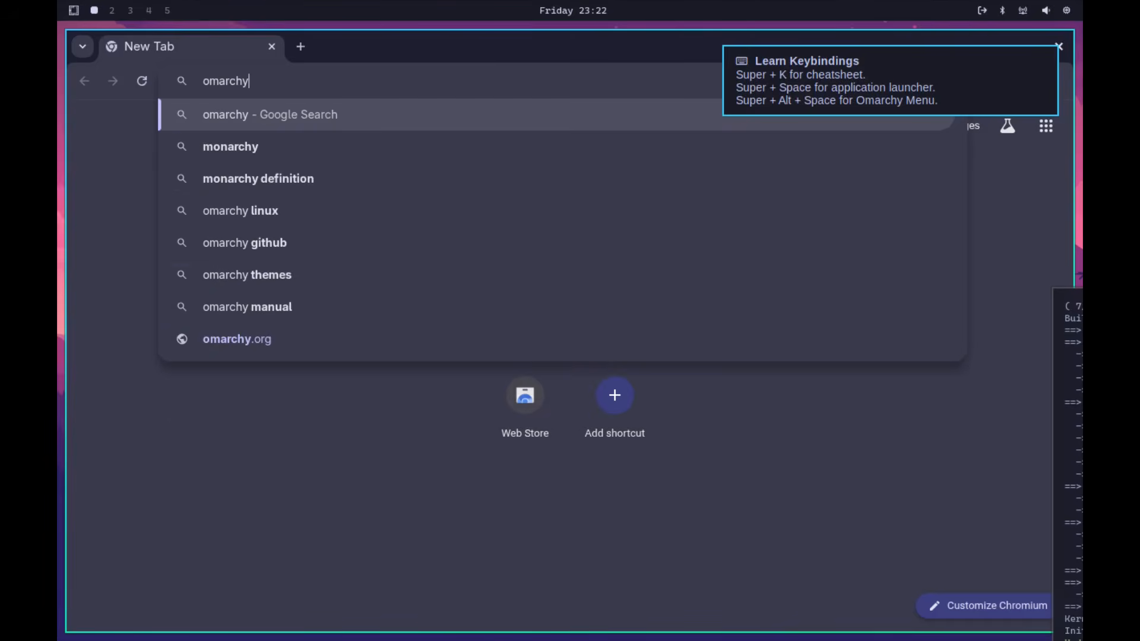
key(Return)
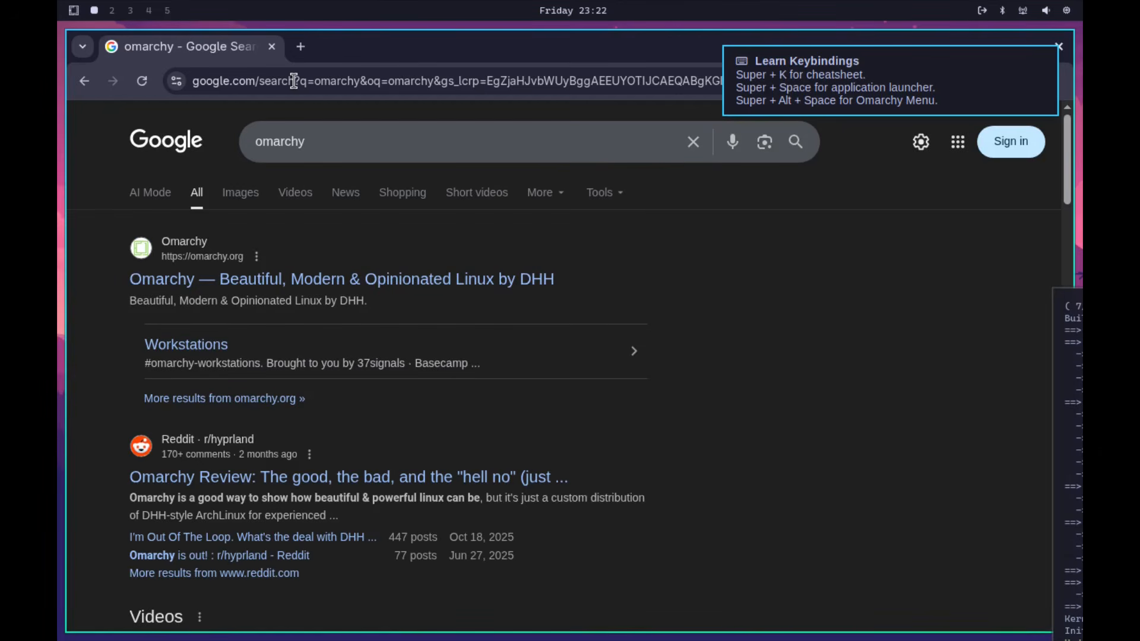
click(168, 280)
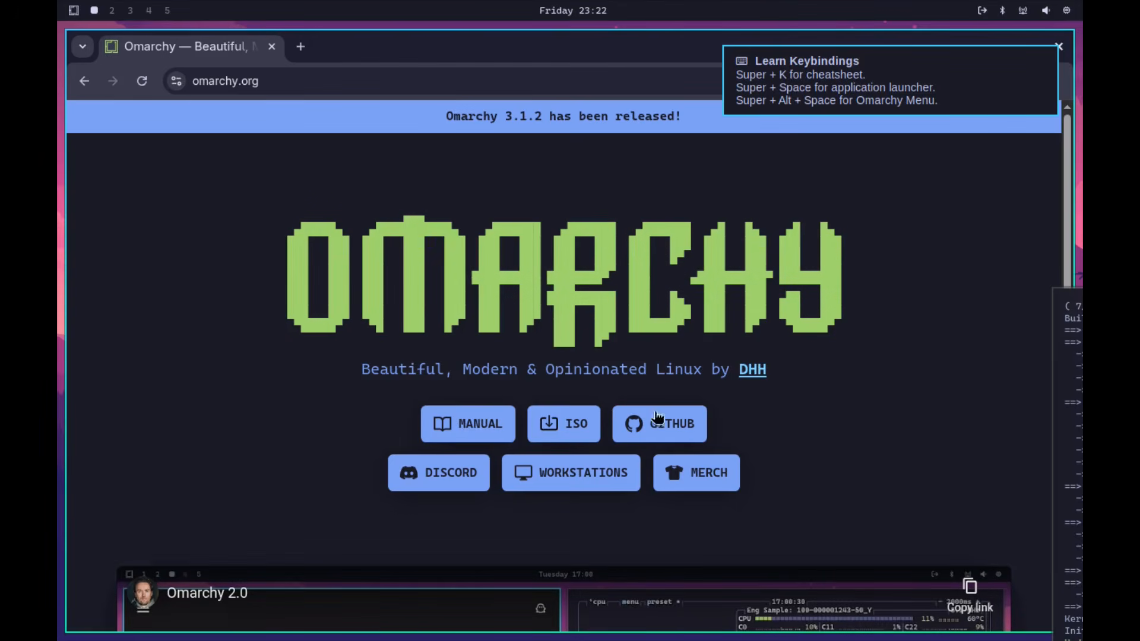
Open the Omarchy Manual from the site's home page and read its Welcome to Omarchy chapter
scroll(290, 390, down, 3)
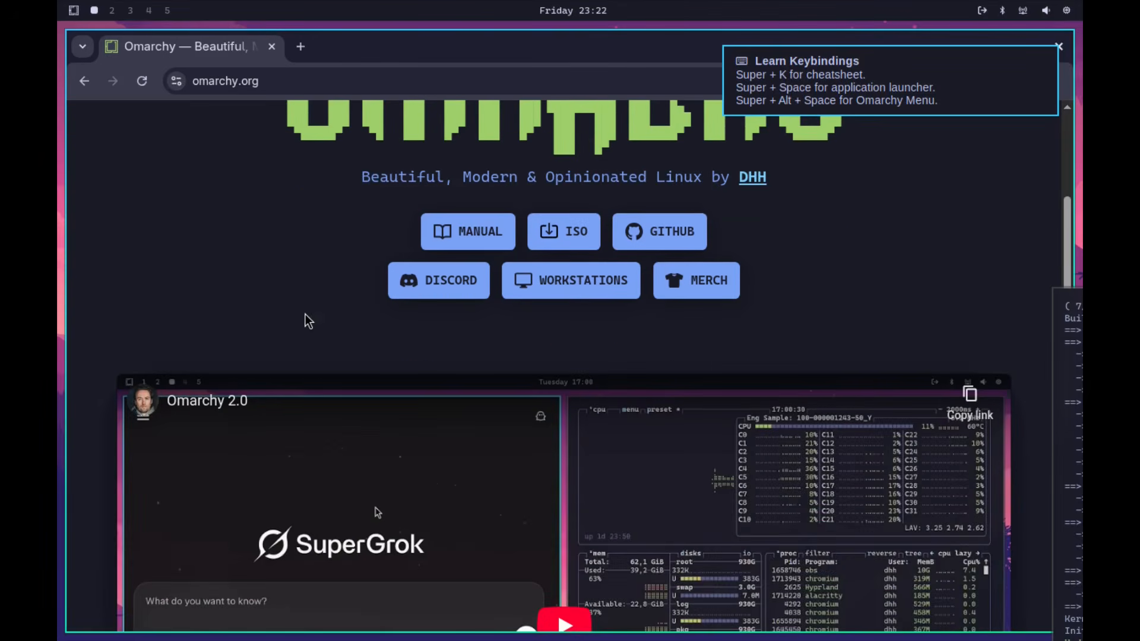
scroll(291, 352, up, 2)
click(470, 328)
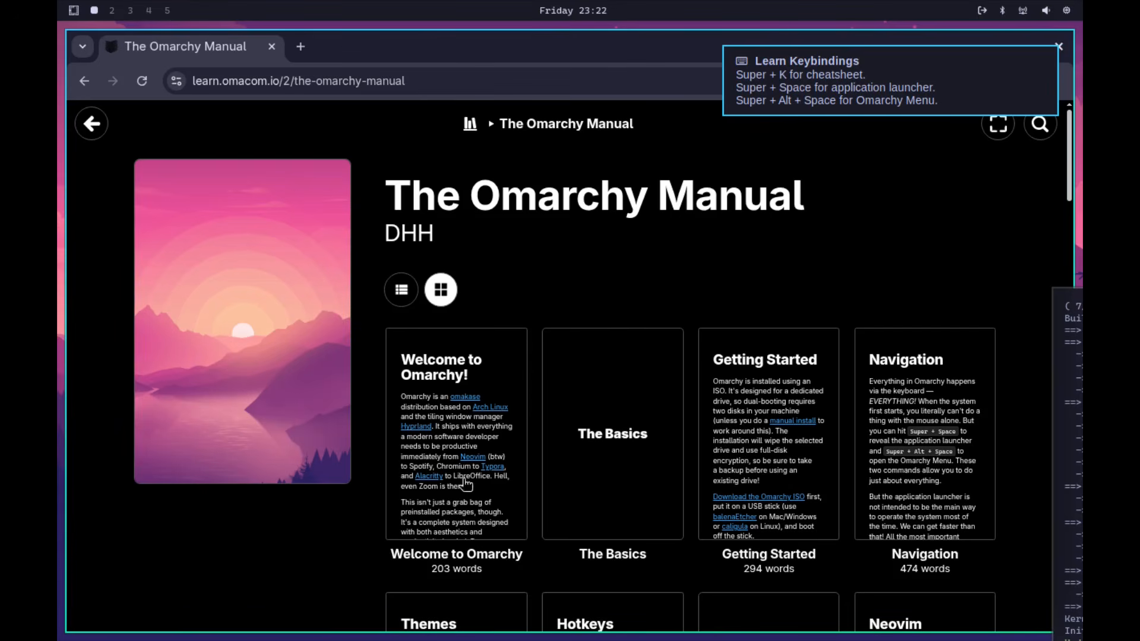
click(442, 396)
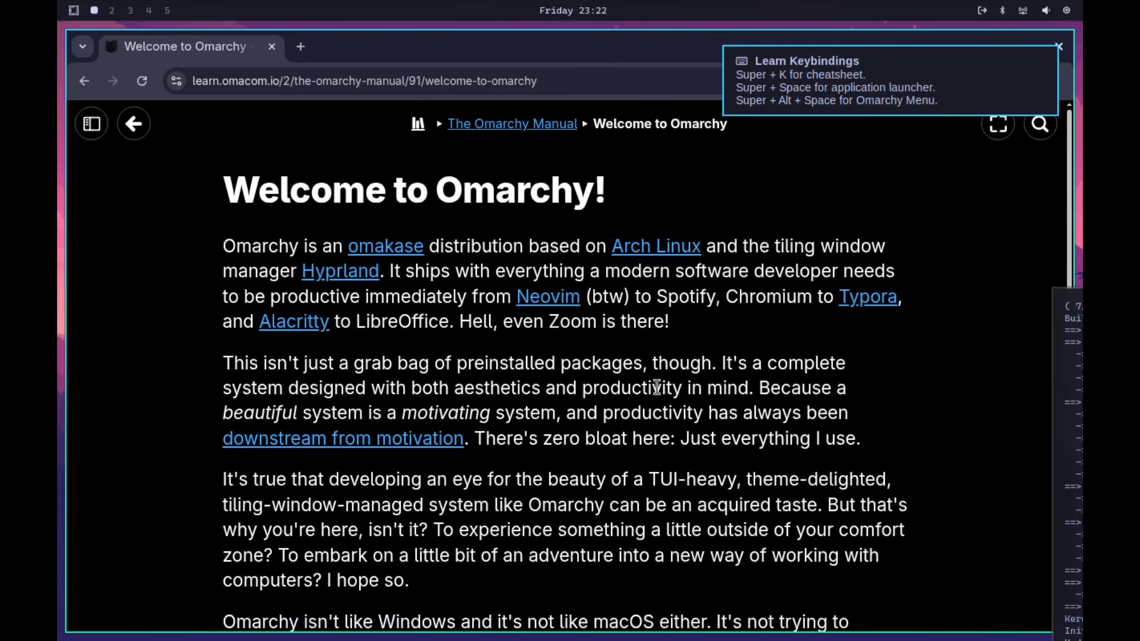
scroll(656, 388, down, 5)
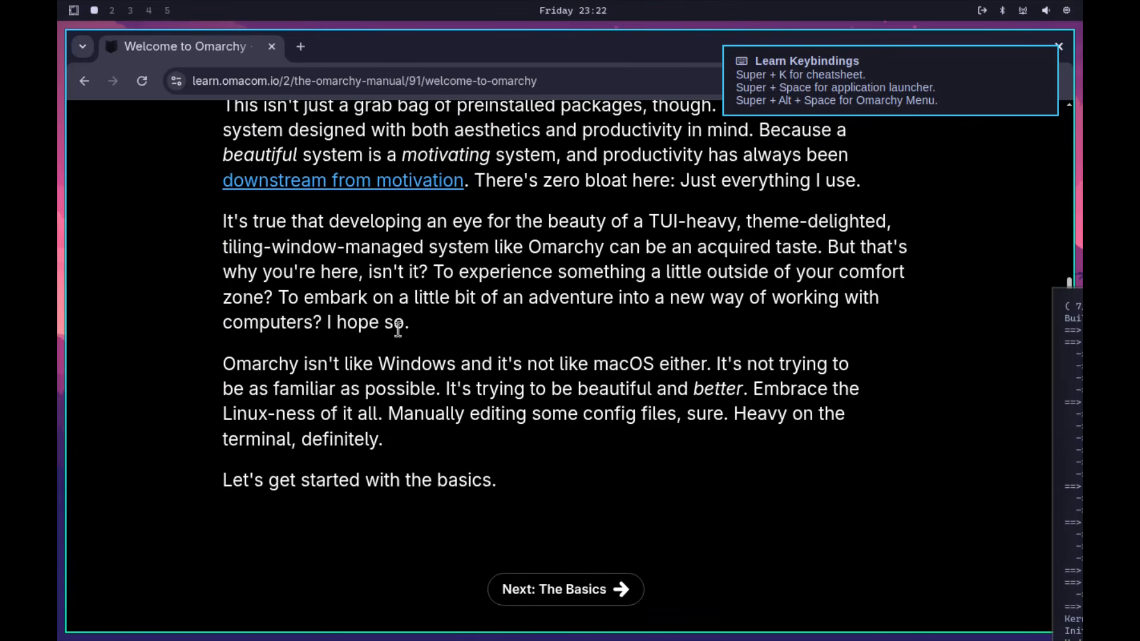
Continue through the manual's The Basics and Getting Started chapters to the Navigation chapter
click(581, 591)
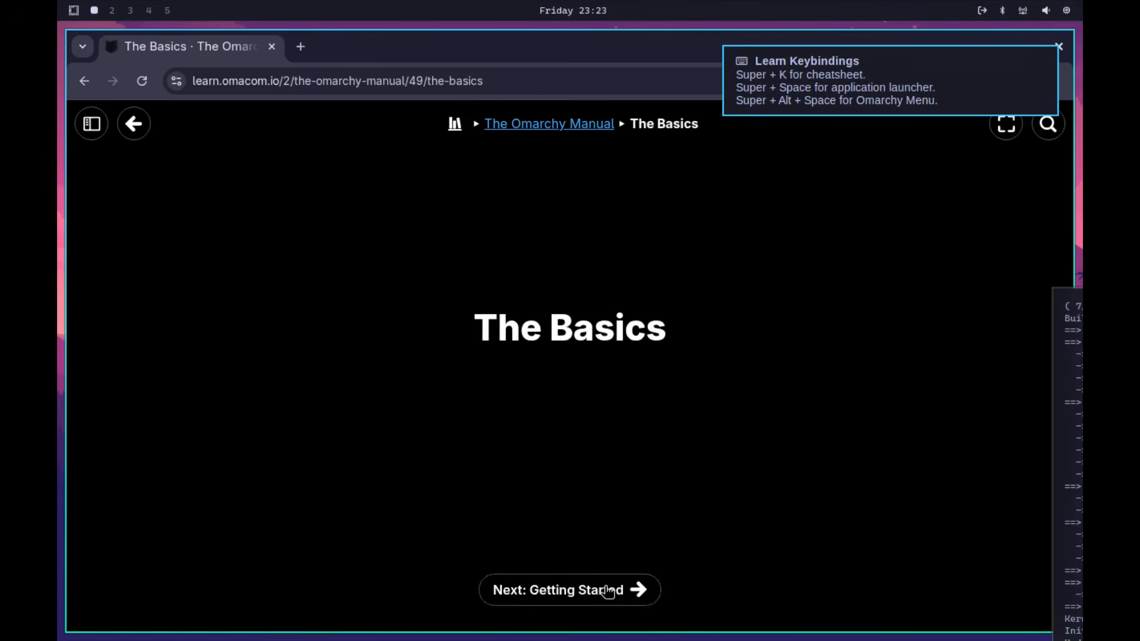
click(606, 589)
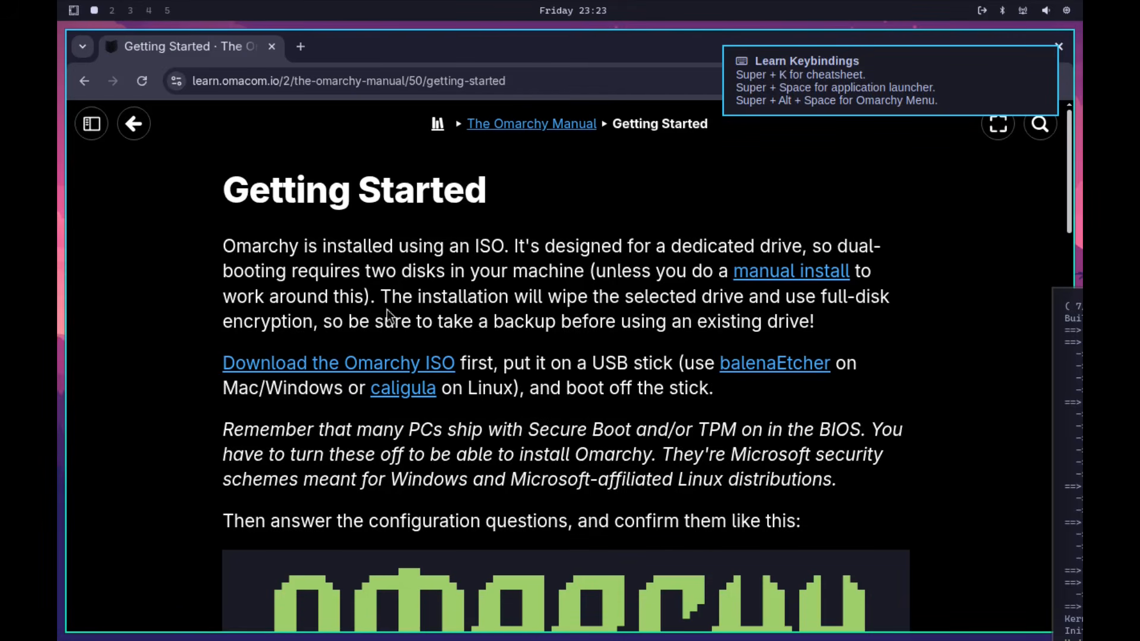
scroll(332, 446, down, 10)
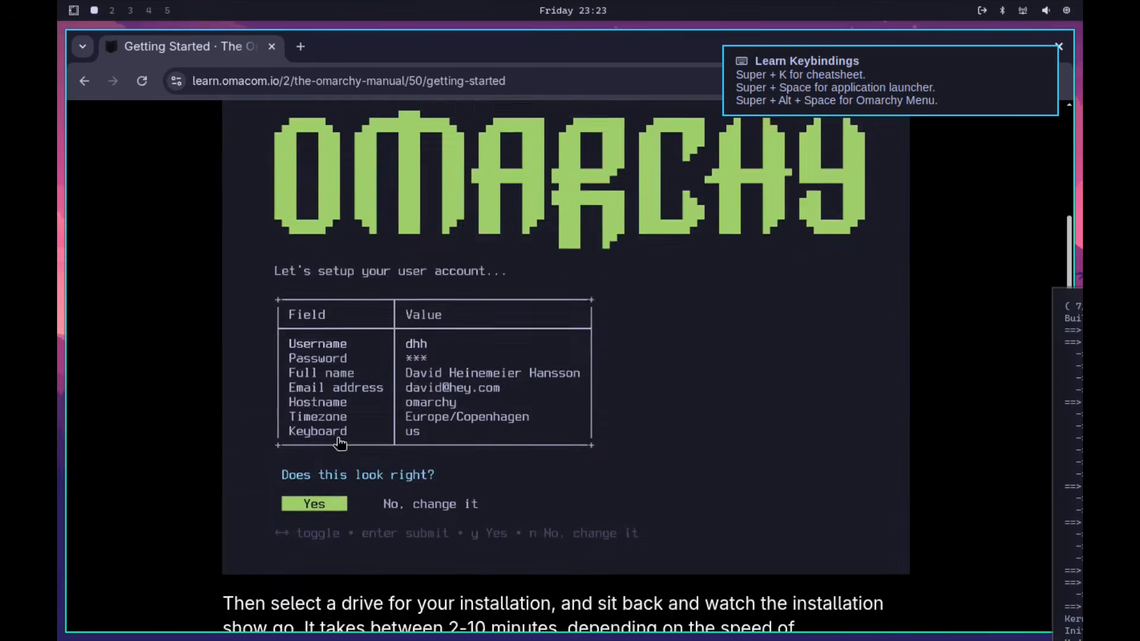
scroll(423, 451, down, 10)
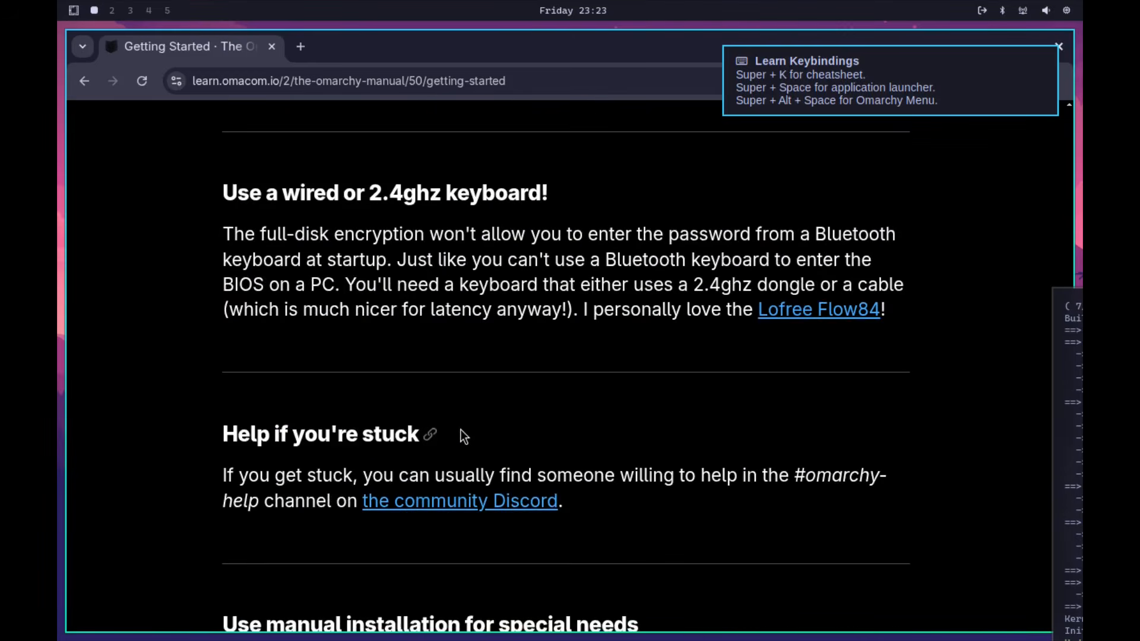
click(583, 591)
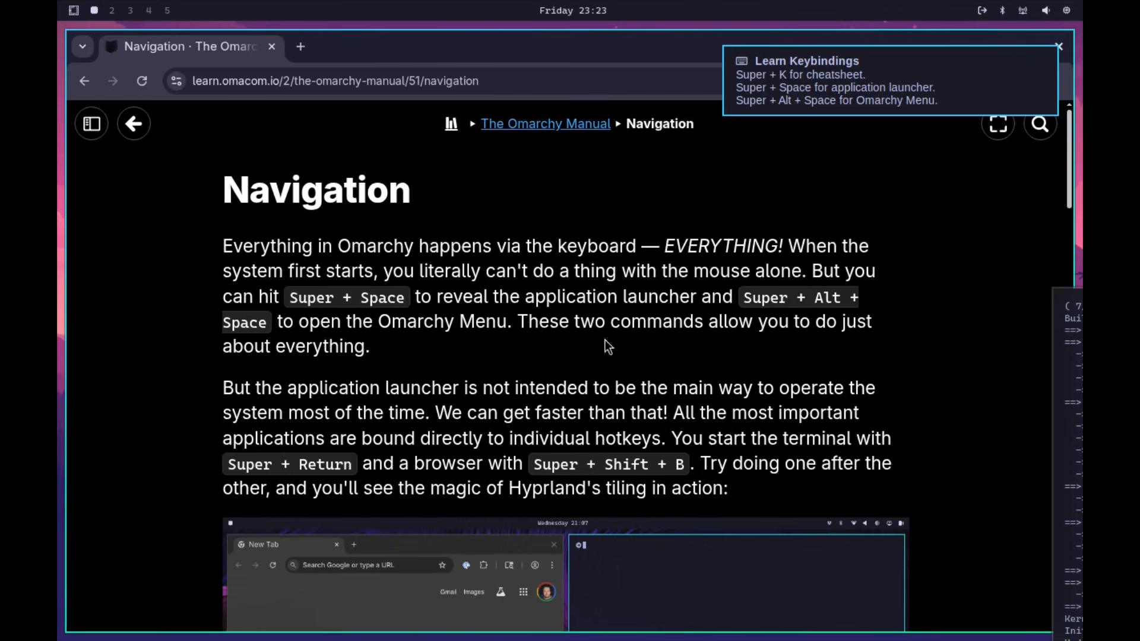
Go back from the manual to the omarchy.org home page
click(84, 81)
click(85, 81)
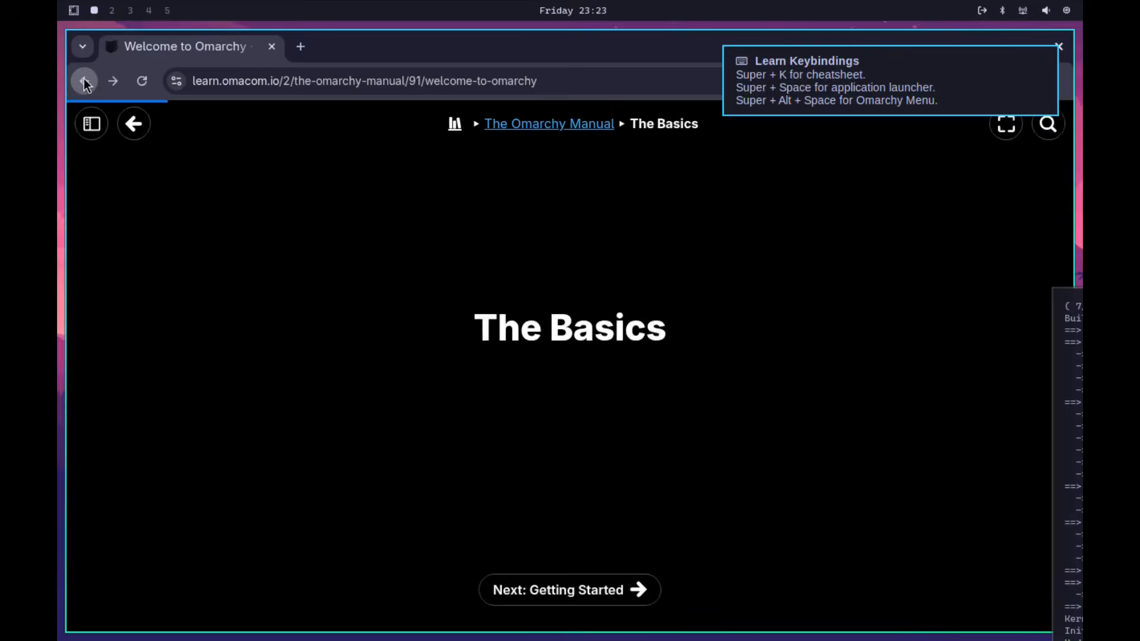
click(84, 81)
click(84, 81)
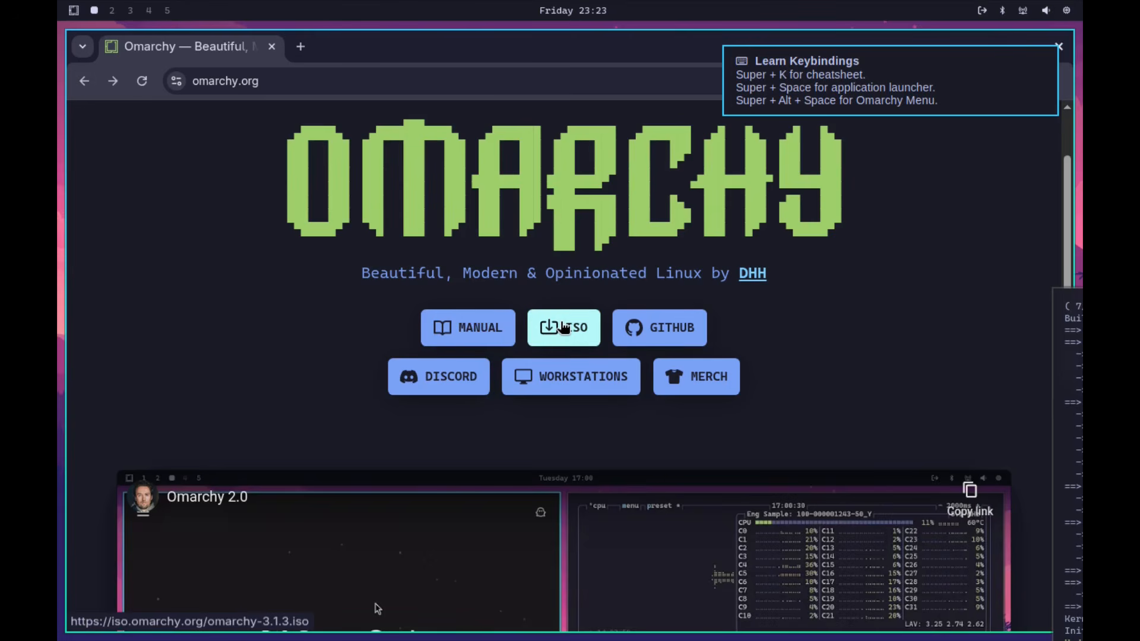
Examine the basecamp/omarchy GitHub repository down to its README and license section, and return to the omarchy.org home page
click(671, 331)
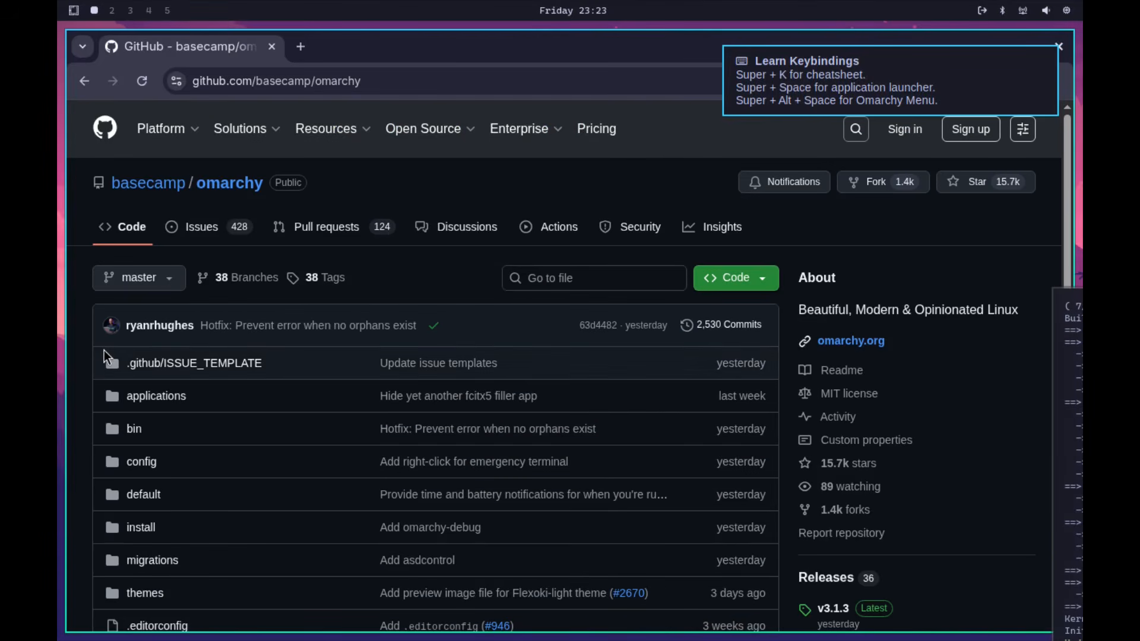
scroll(101, 369, down, 3)
scroll(101, 369, down, 10)
scroll(98, 392, down, 3)
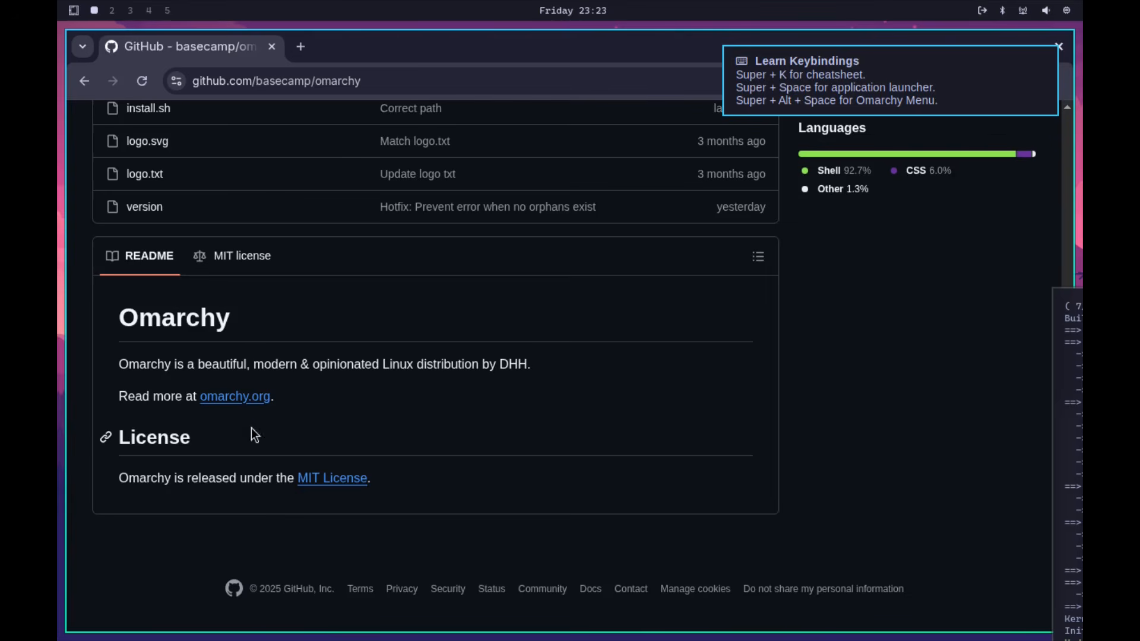
click(84, 74)
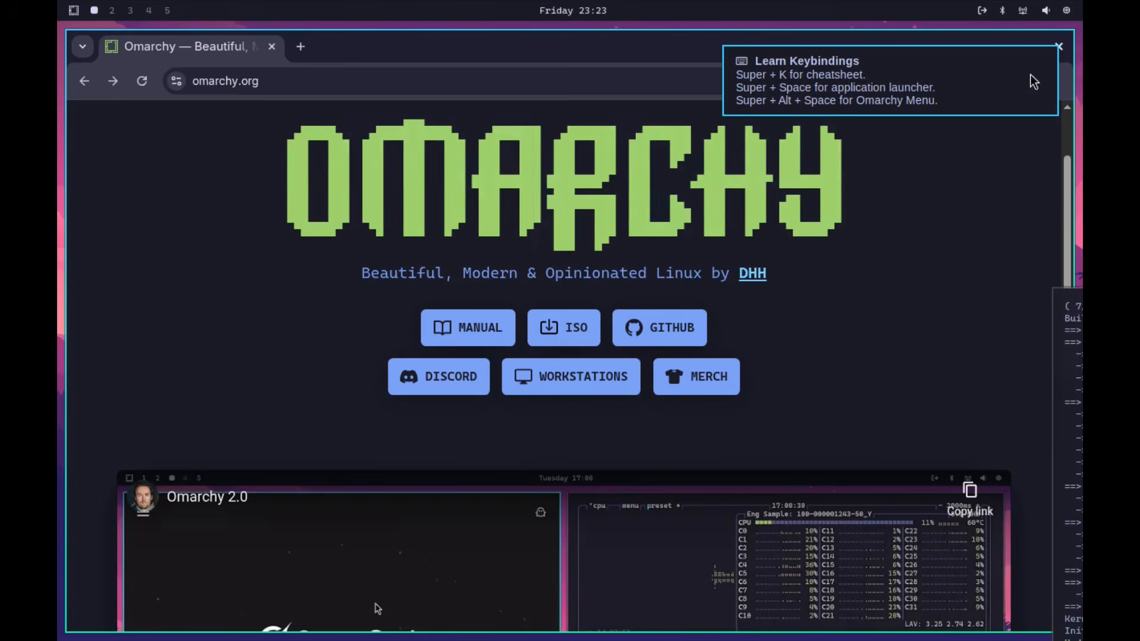
Dismiss the Learn Keybindings notification and the cheatsheet it opens, and close the Chromium window
click(989, 54)
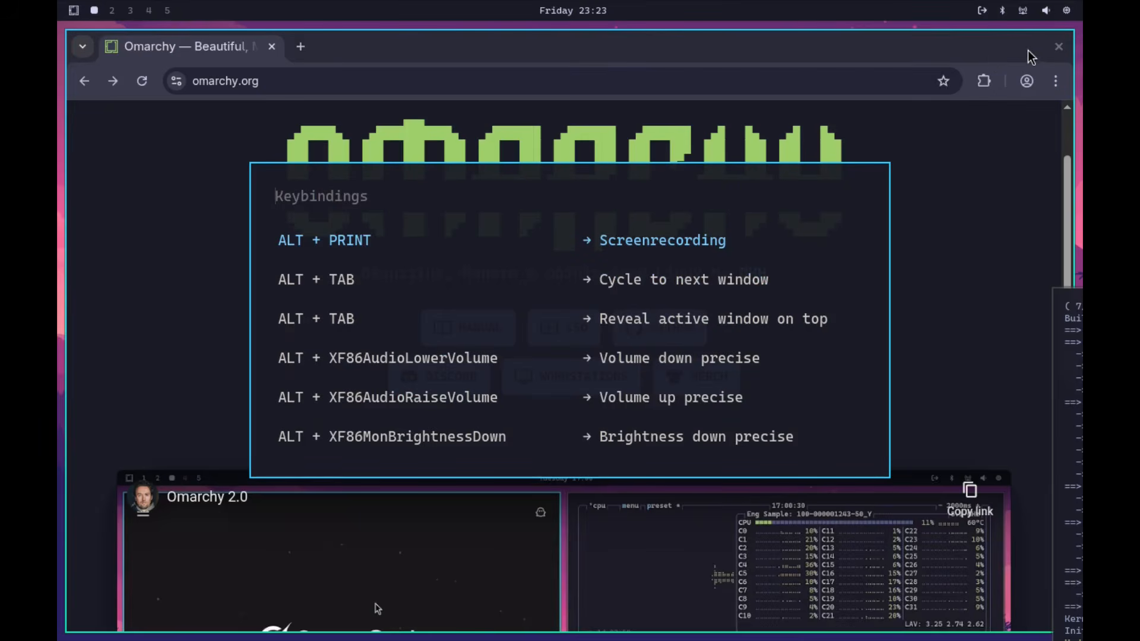
click(967, 168)
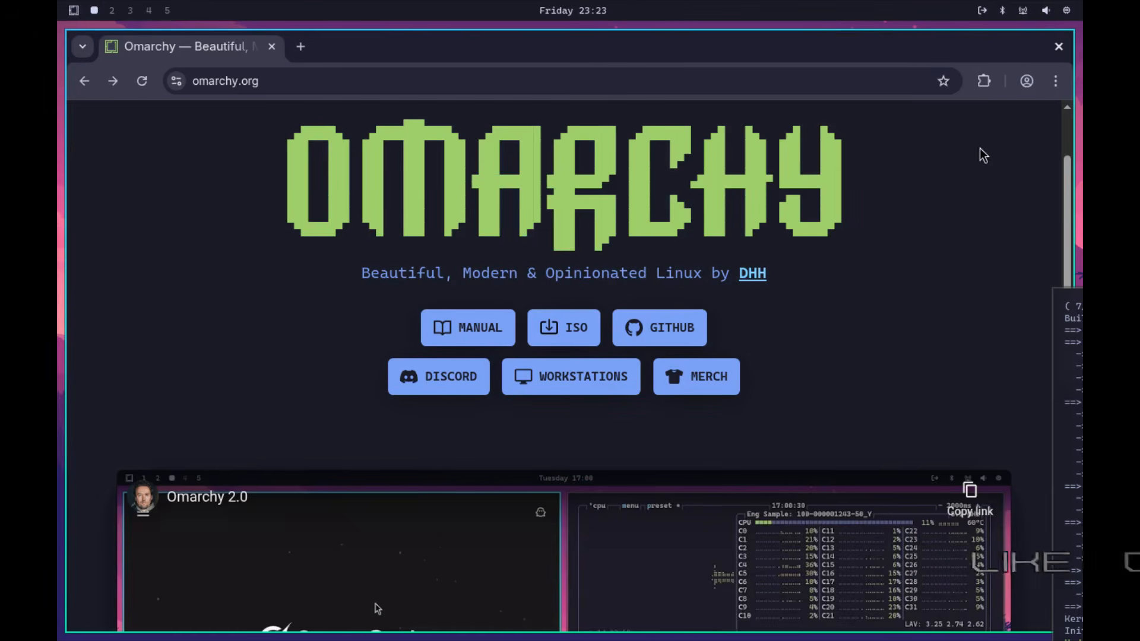
click(1060, 46)
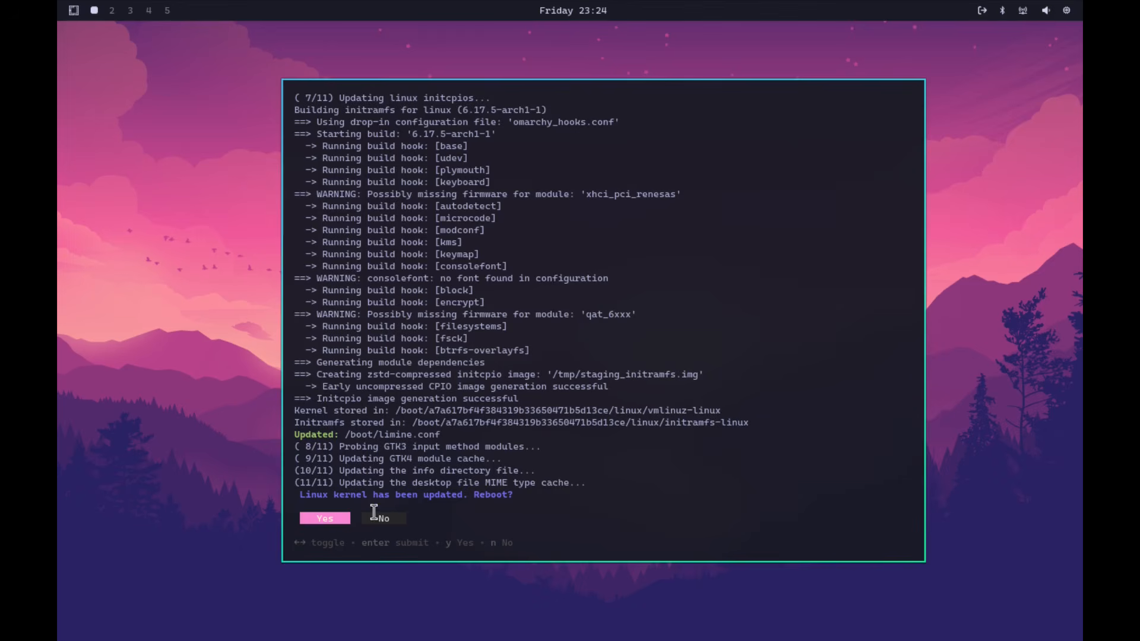
Decline the reboot offered after the kernel update and close the finished update terminal
key(Right)
key(Return)
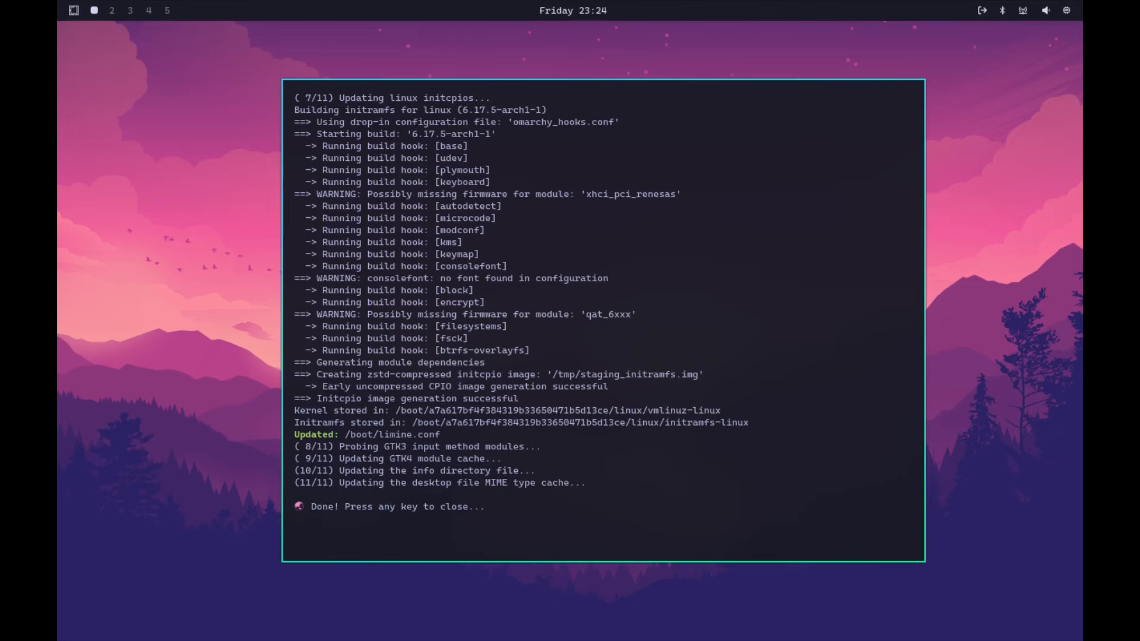
key(Return)
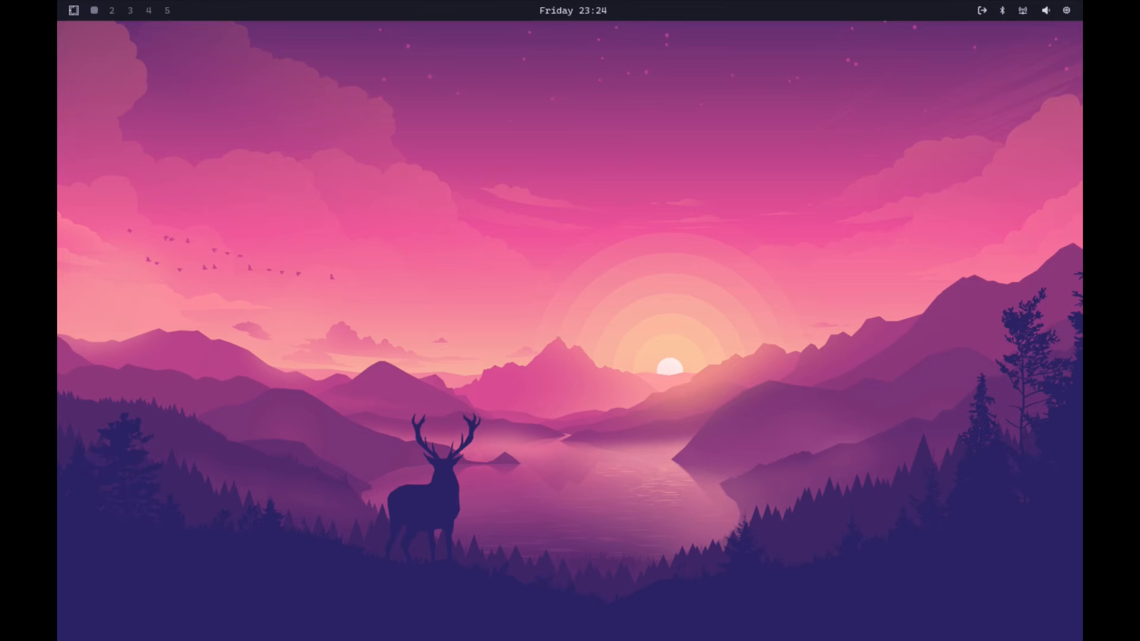
Launch the Files application from the Apps list of the Omarchy menu
key(super+alt+space)
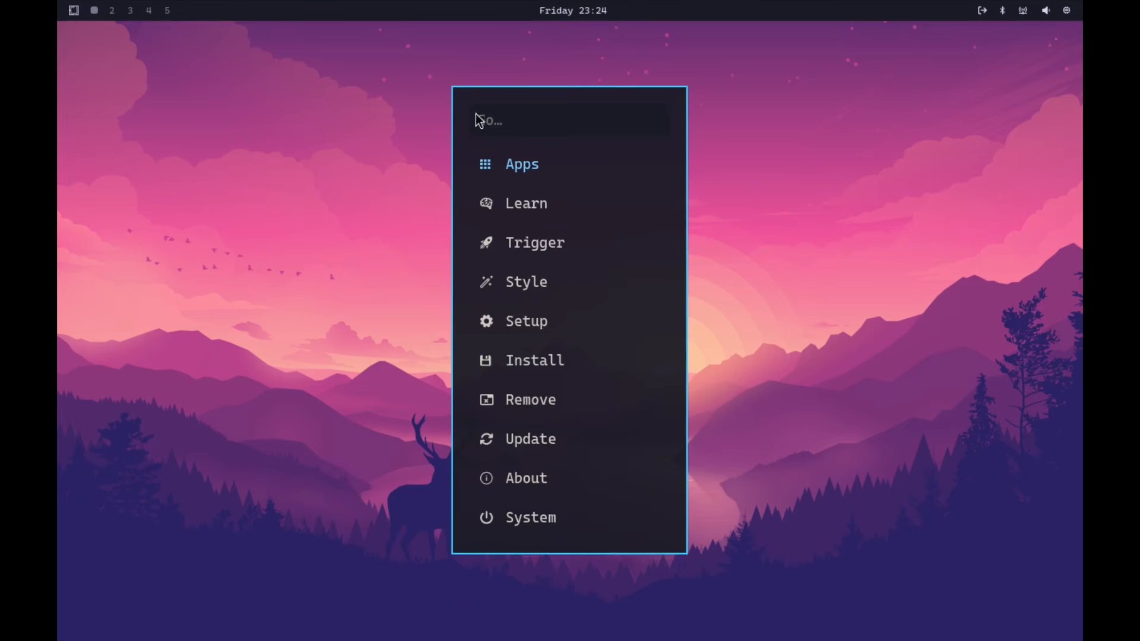
click(527, 167)
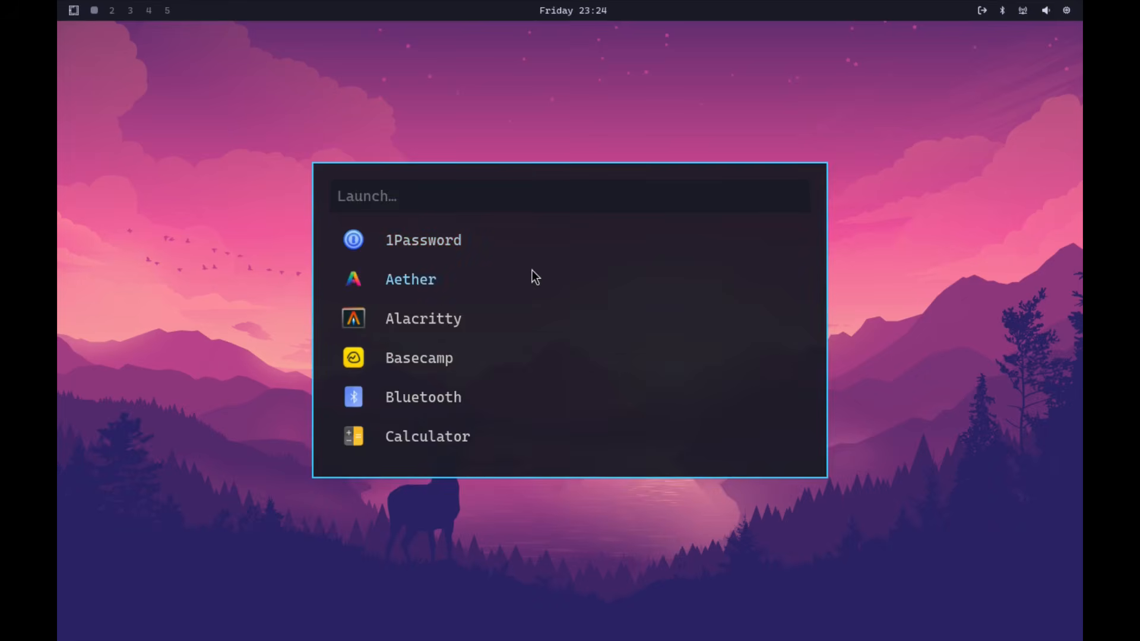
scroll(532, 278, down, 3)
scroll(512, 287, down, 2)
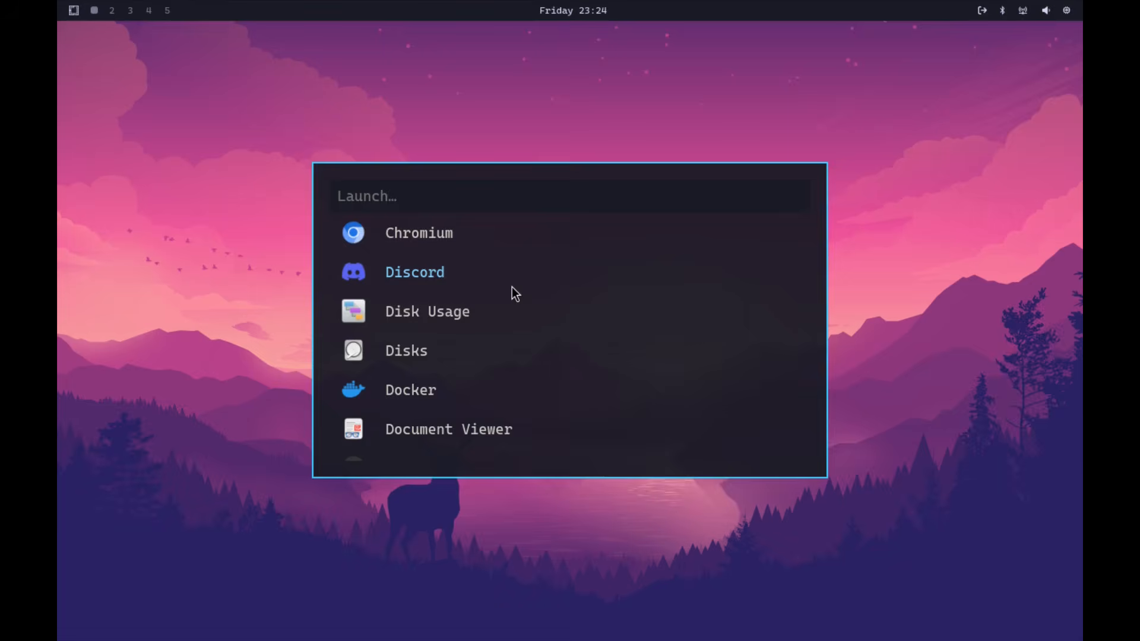
scroll(507, 308, down, 2)
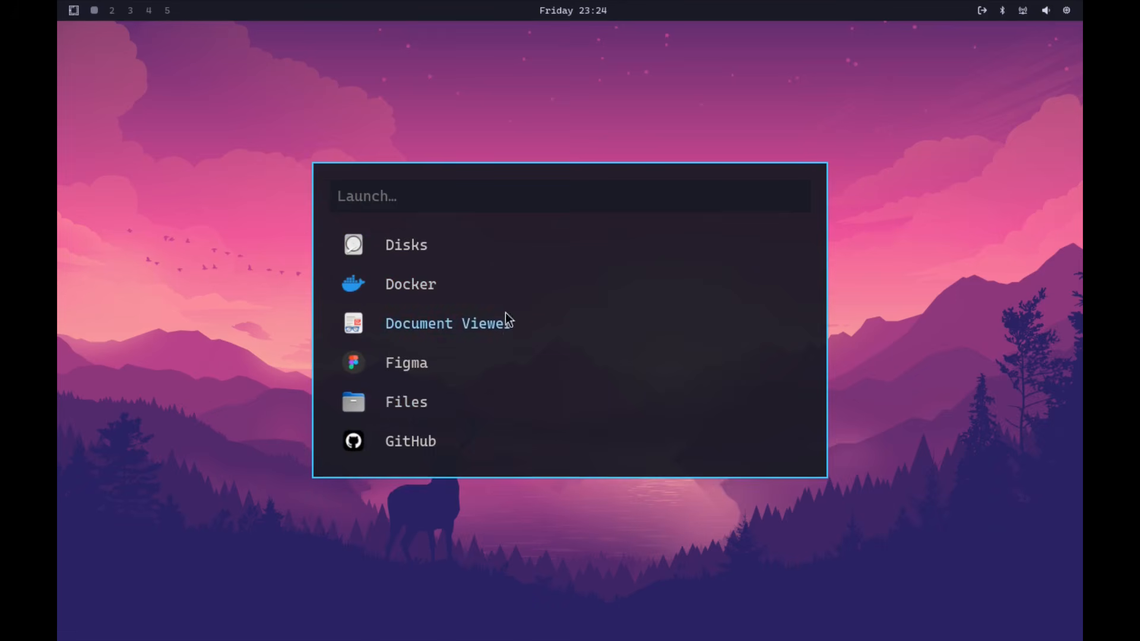
click(389, 409)
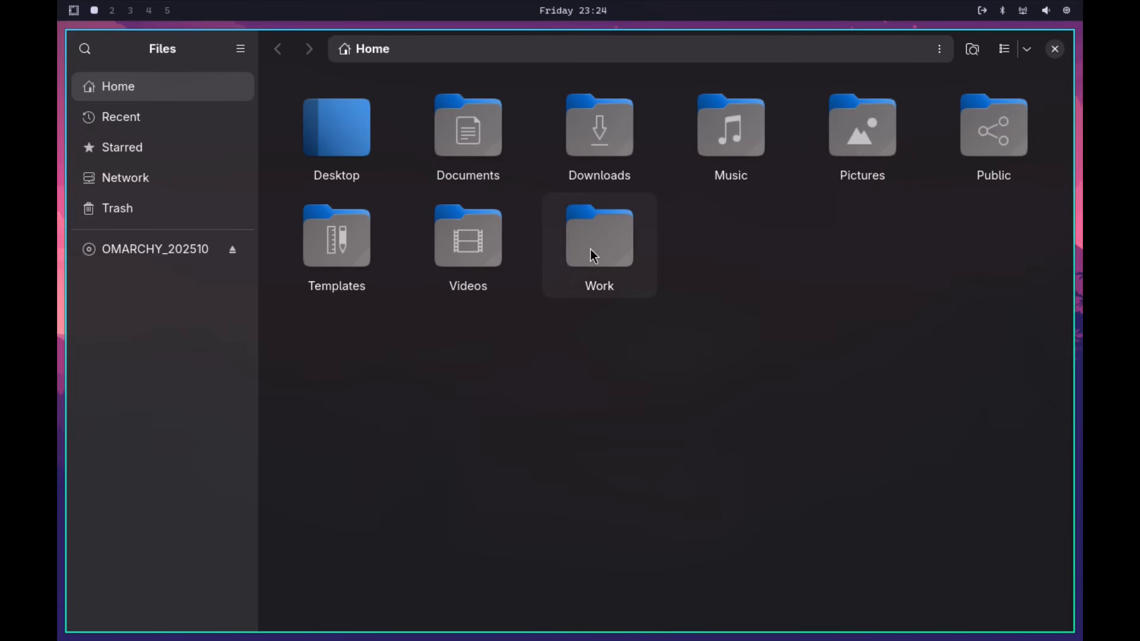
Show the hidden files in Home and open monitors.conf from the .config/hypr folder with Neovim
key(ctrl+h)
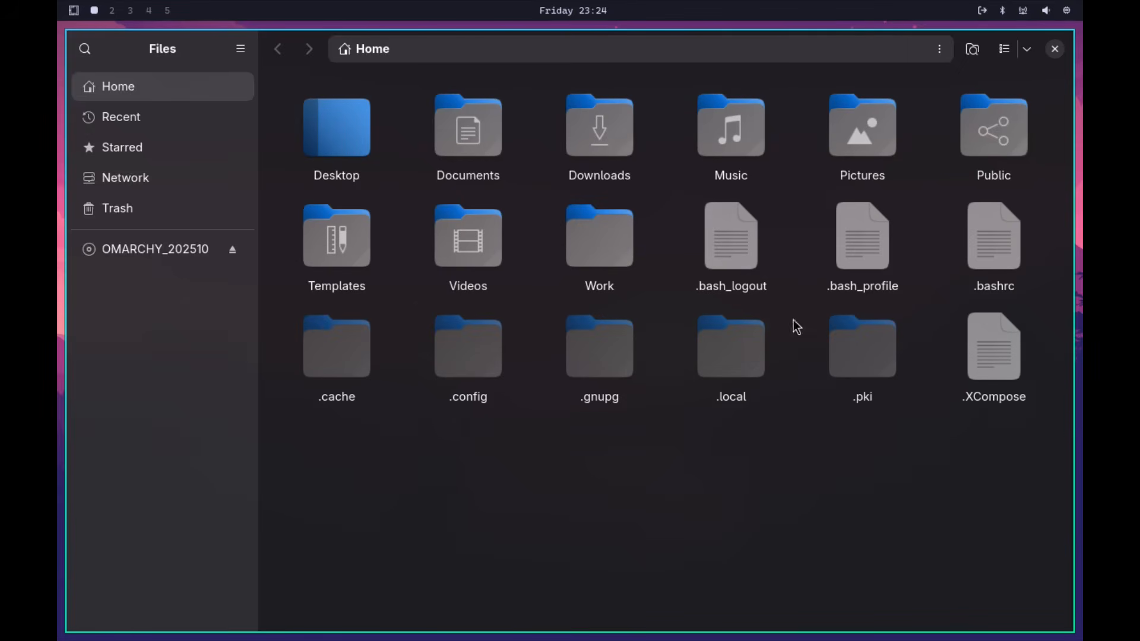
double_click(472, 351)
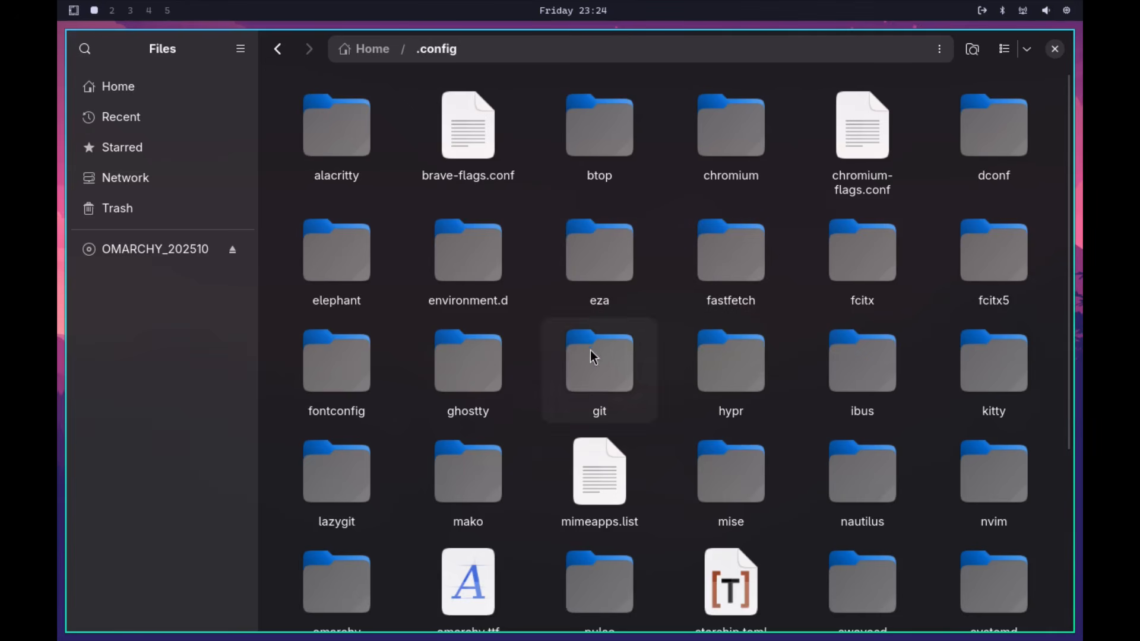
double_click(736, 365)
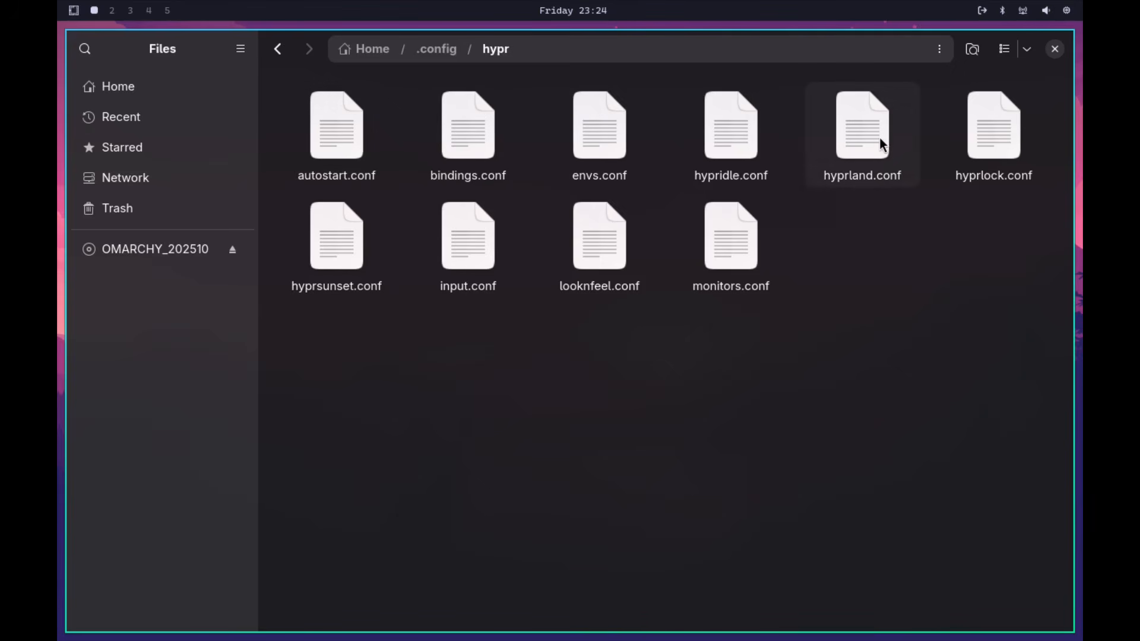
right_click(733, 240)
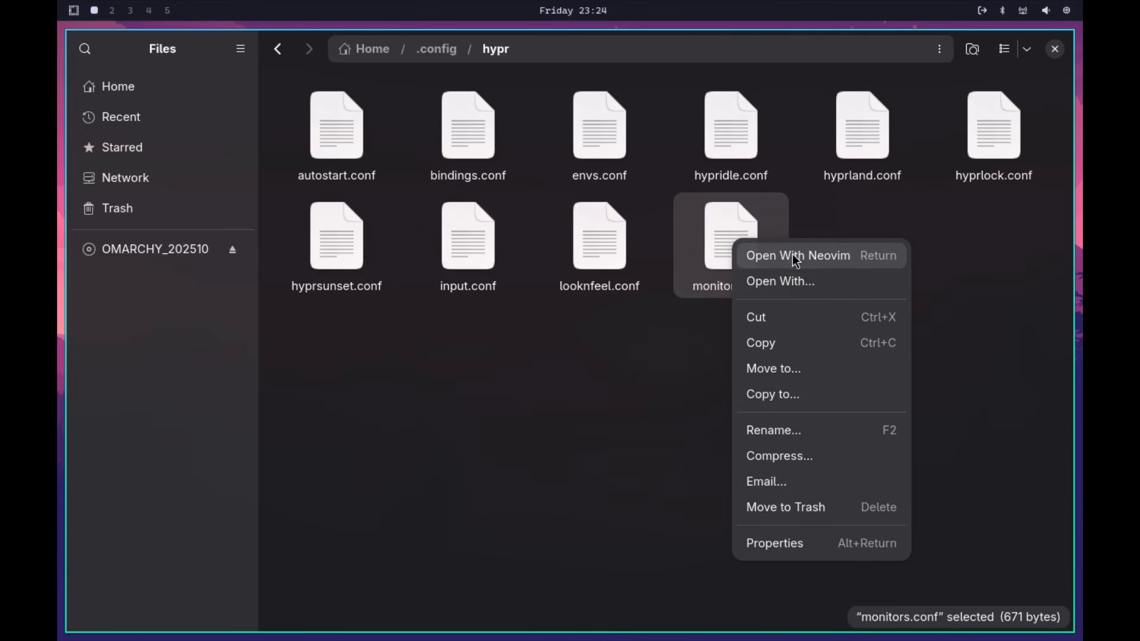
click(789, 253)
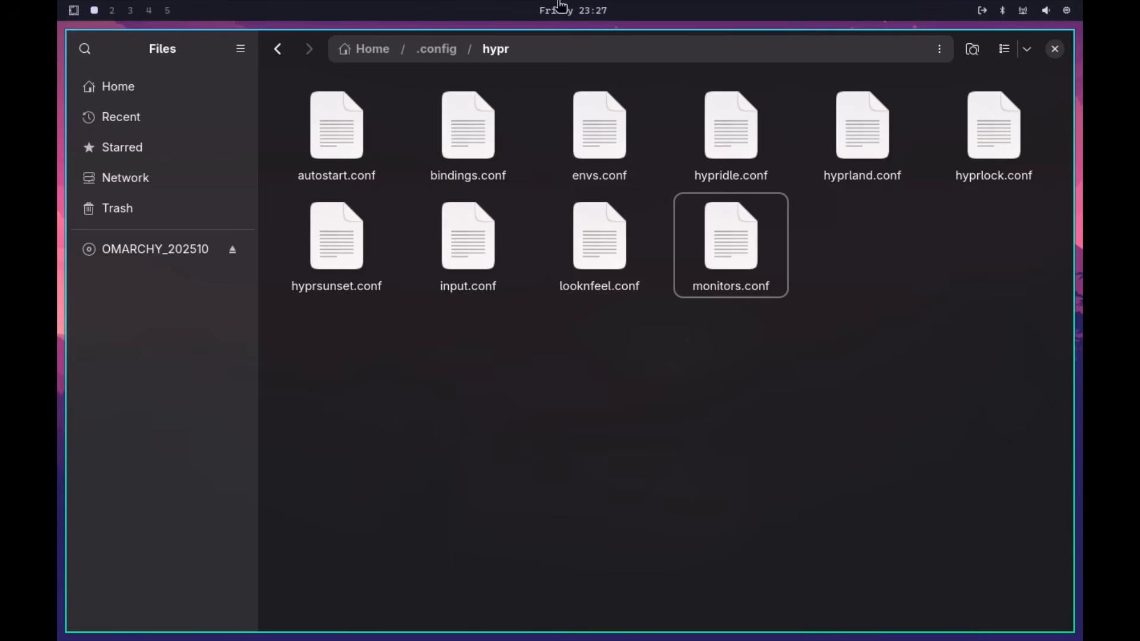
Launch the Alacritty terminal from the Apps list of the Omarchy menu
key(super+alt+space)
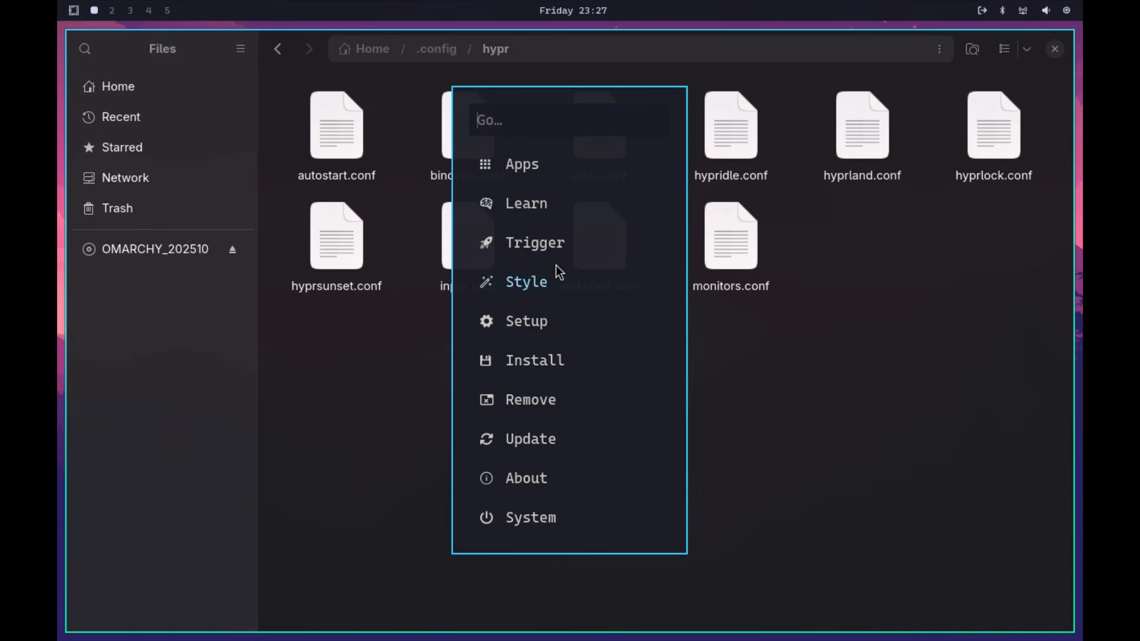
click(512, 165)
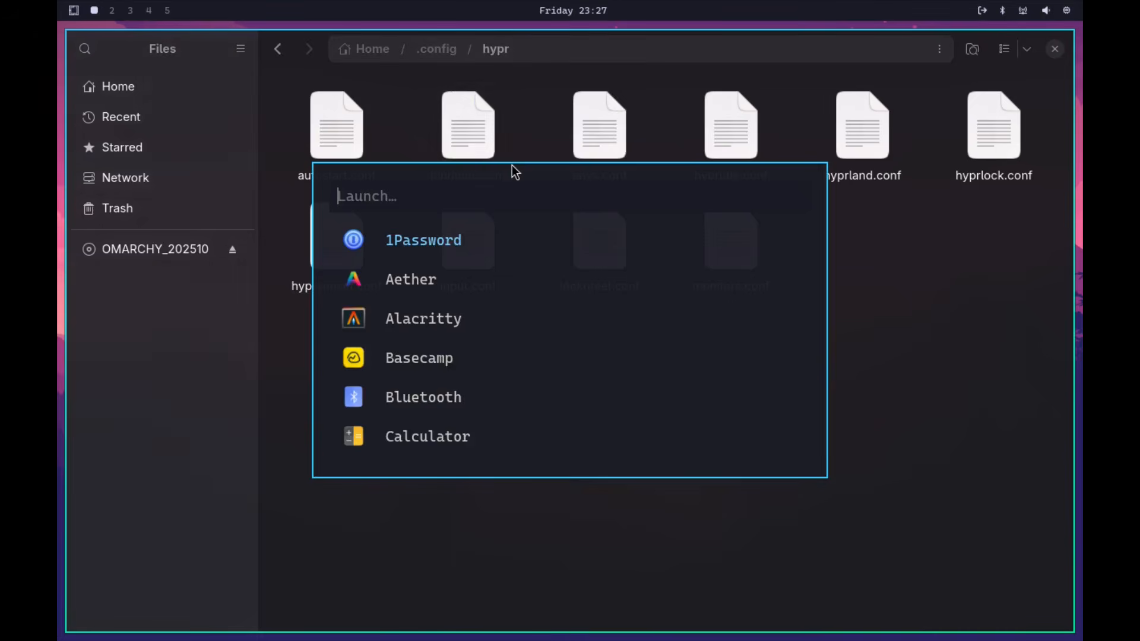
click(418, 320)
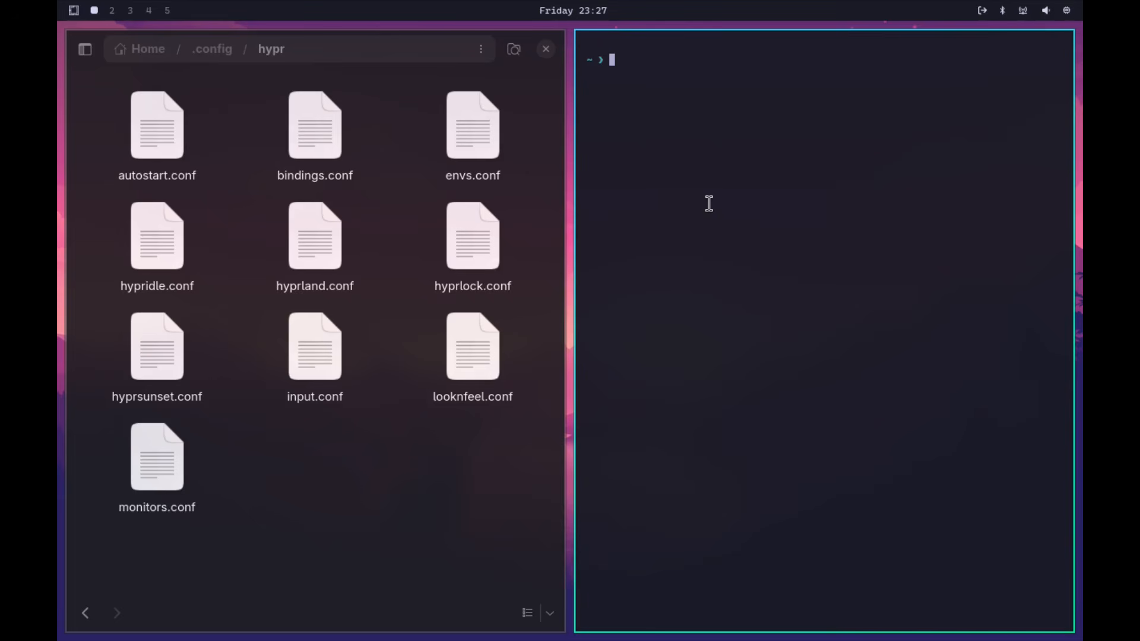
Install Pluma with sudo pacman -S pluma, entering the sudo password and accepting the installation, and exit the terminal
text(sudo pacman -S pluma)
key(Return)
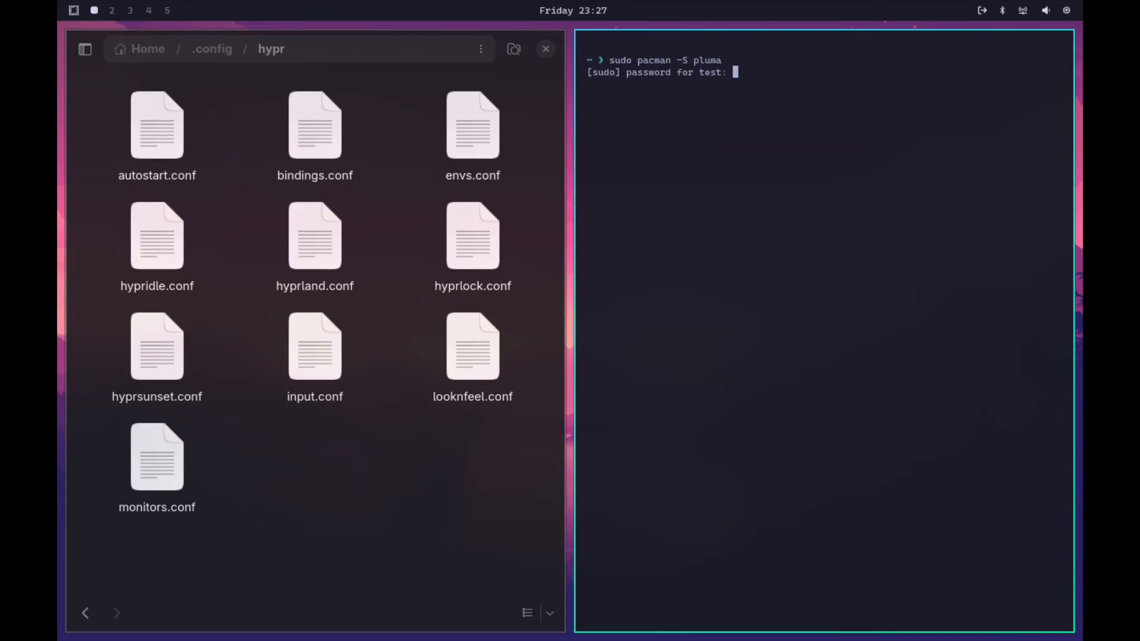
key(Return)
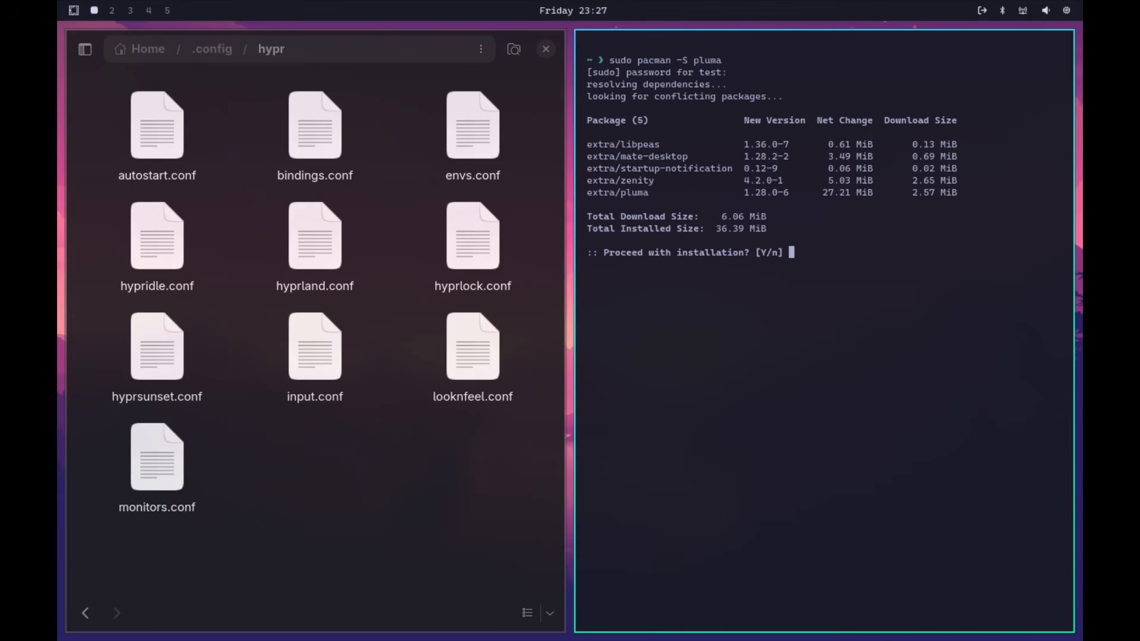
text(y)
key(Return)
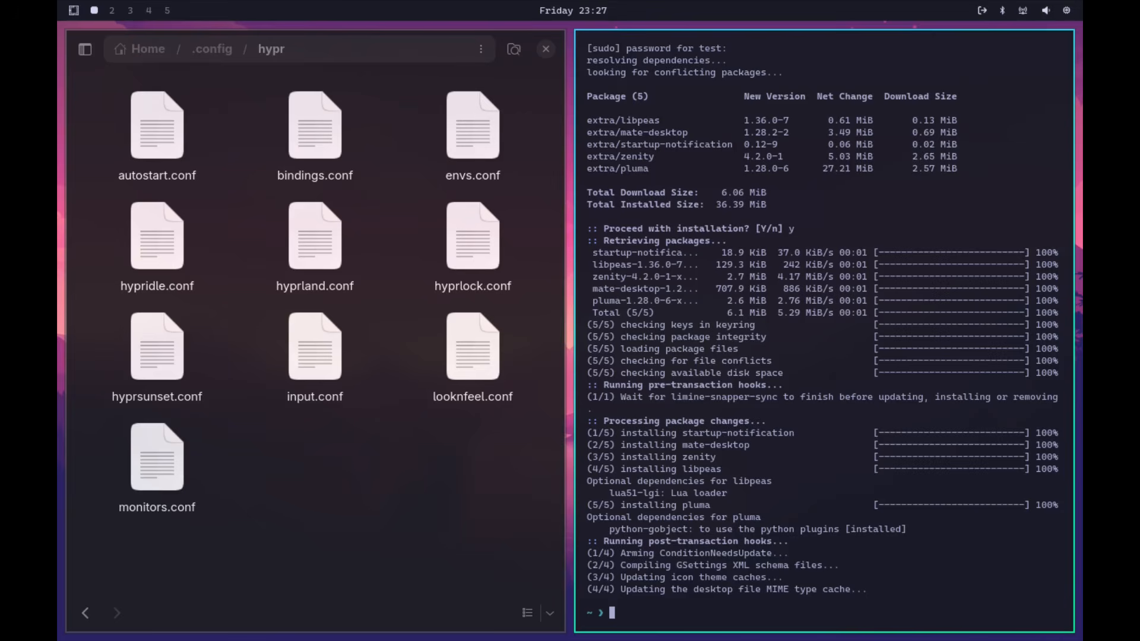
text(exit)
key(Return)
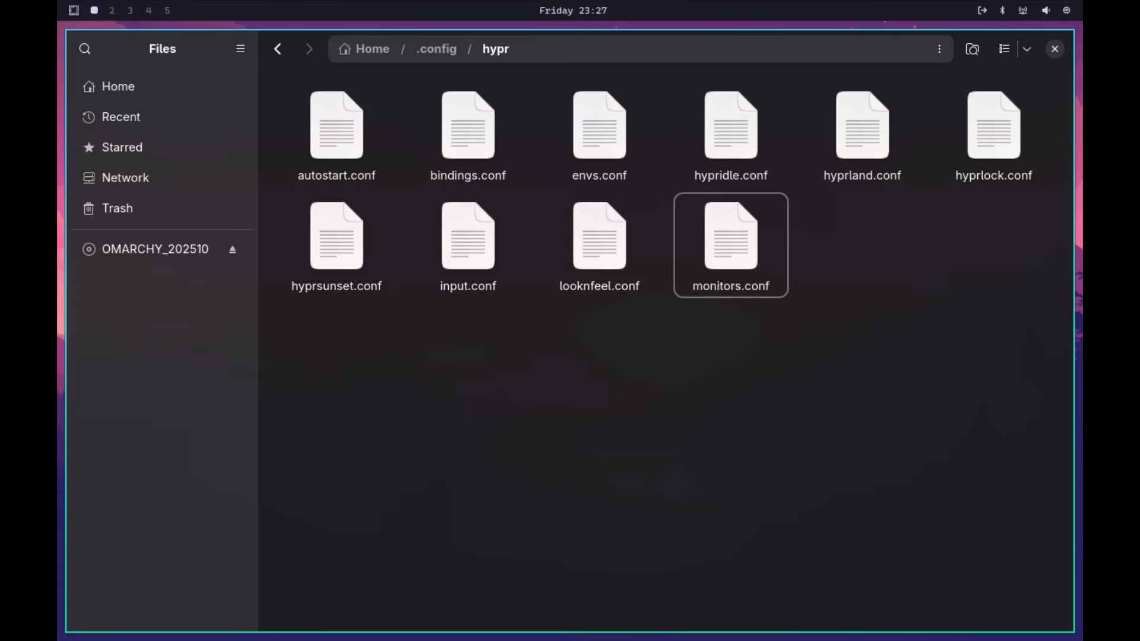
Open autostart.conf with Pluma, making it the default app for plain text documents
right_click(332, 142)
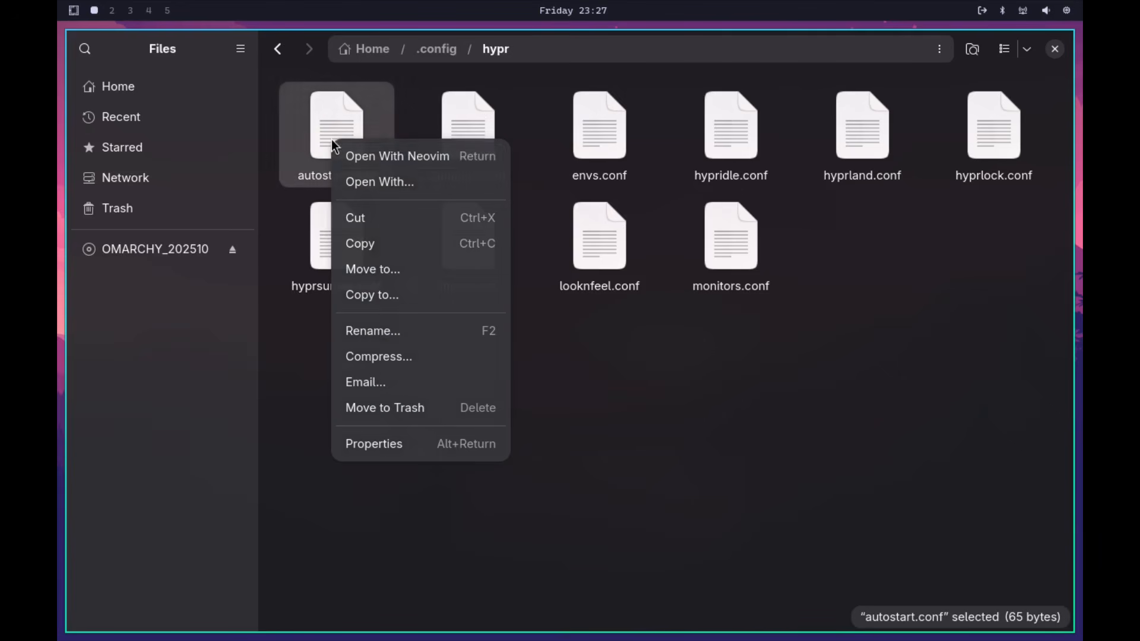
click(384, 179)
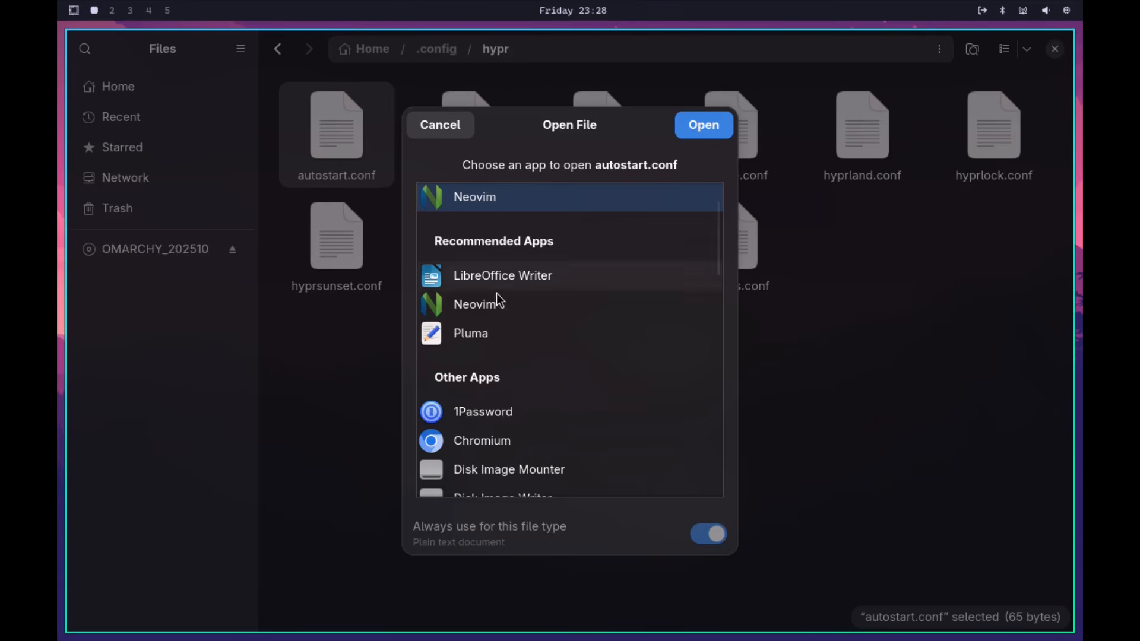
click(483, 333)
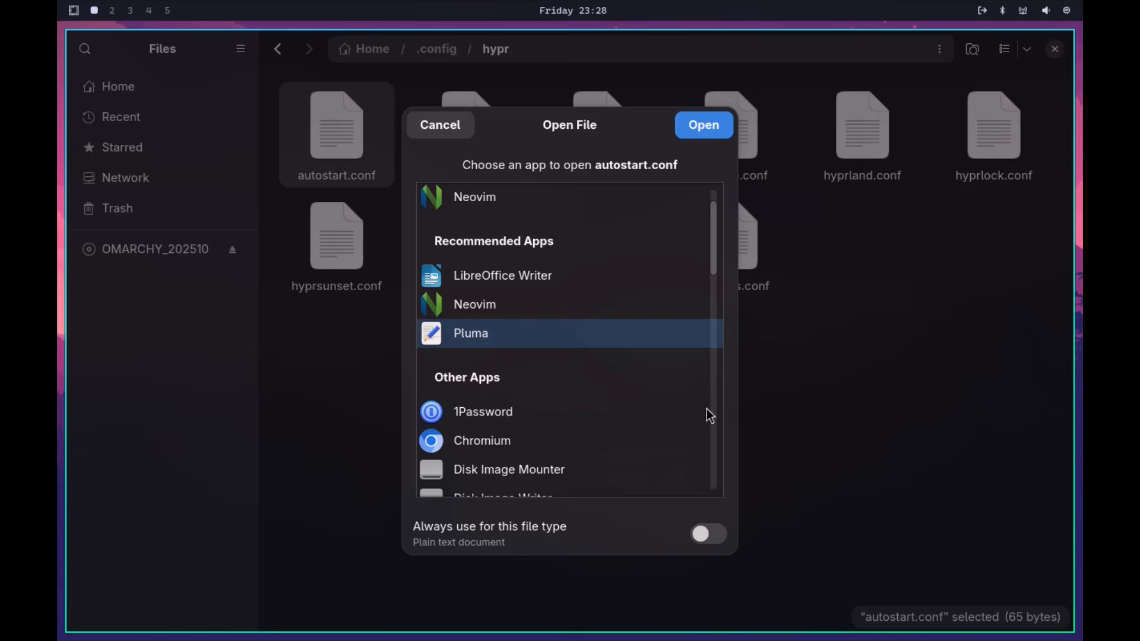
click(696, 118)
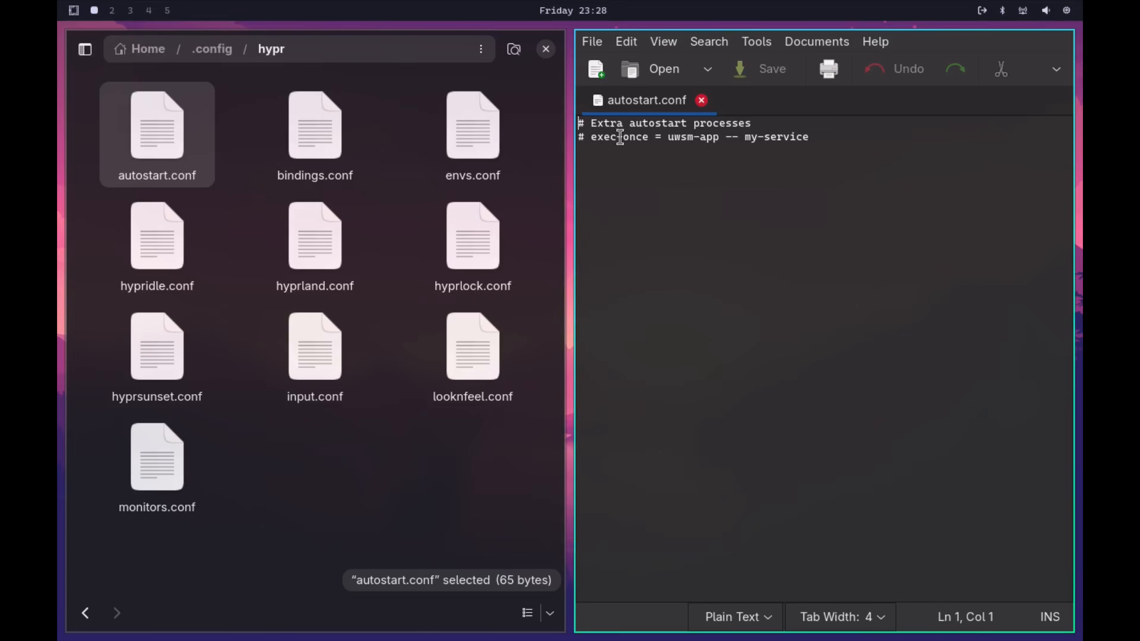
click(591, 43)
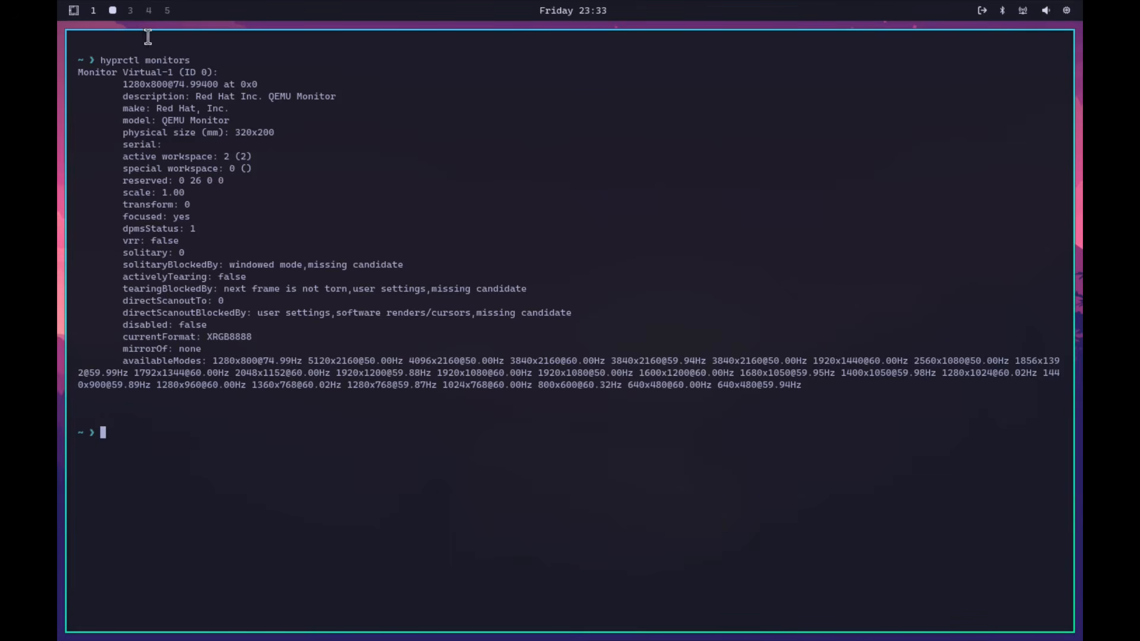
Return to workspace 1, complete the last line of hyprland.conf as "monitor = Virtual-1,1920x1080,auto,2" and save the file
click(93, 10)
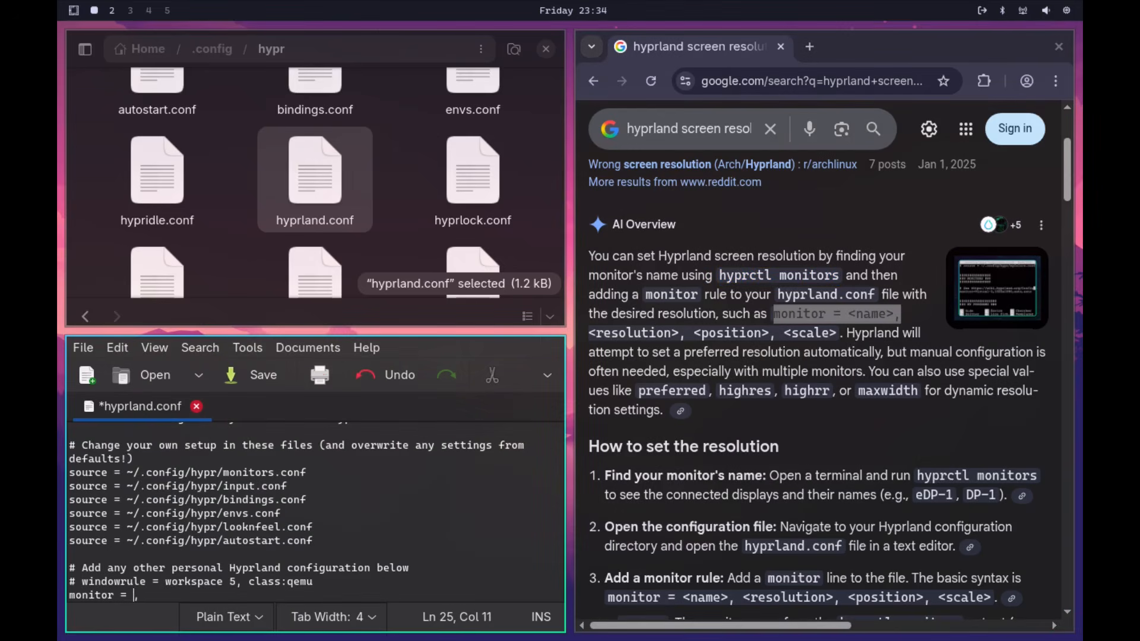
text(V)
text(irtual)
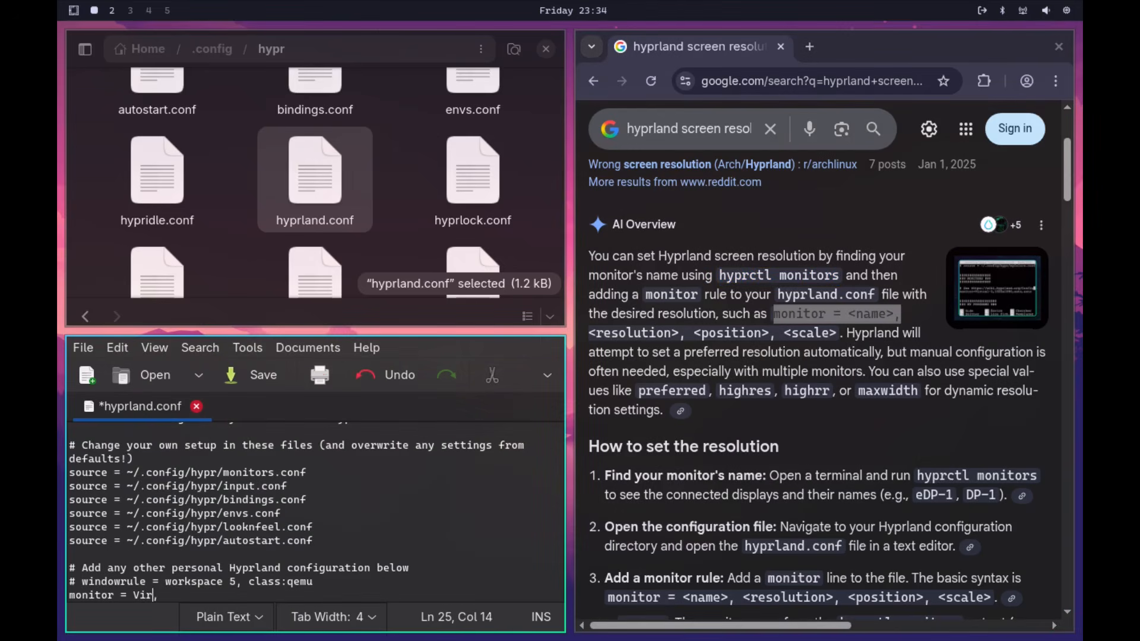
text(-1)
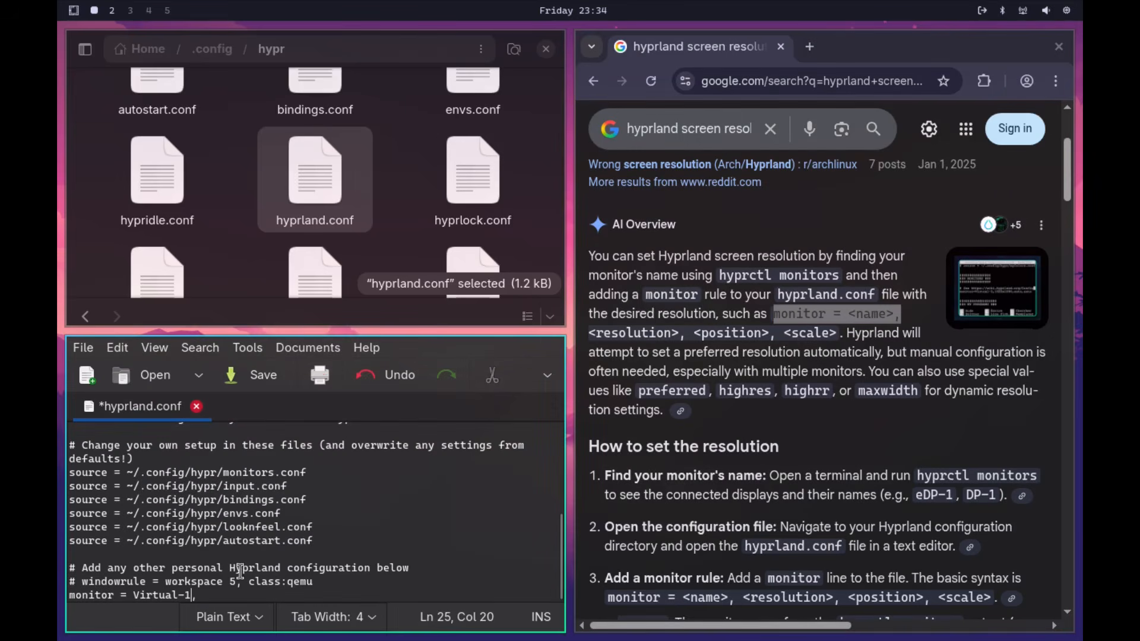
click(216, 594)
text(1920x1080,)
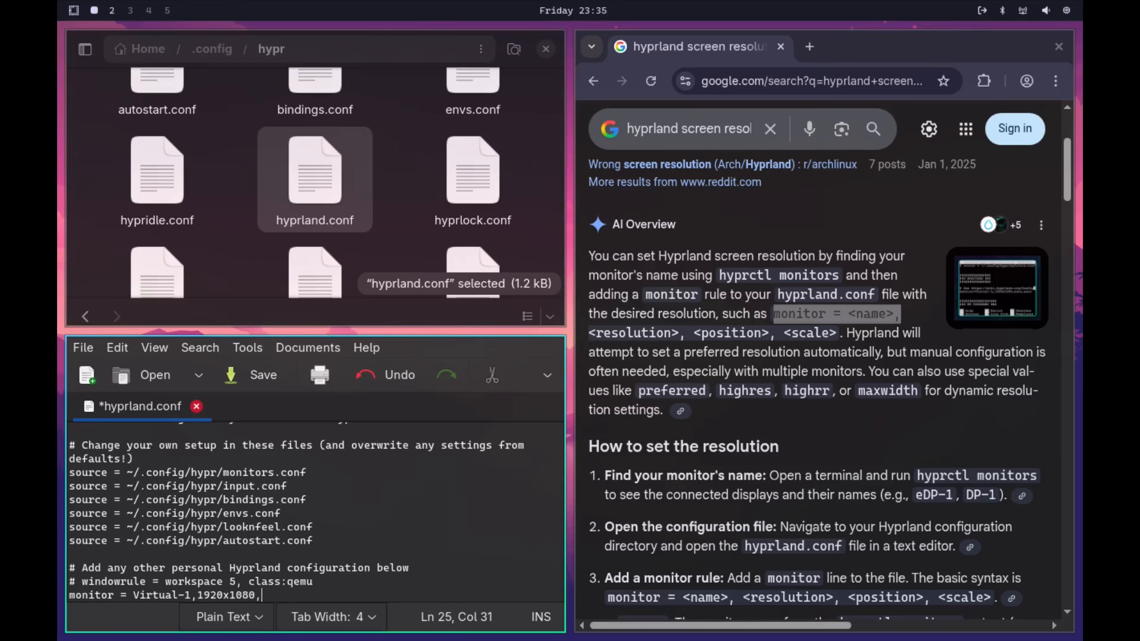
text(auto,)
text(2)
click(256, 376)
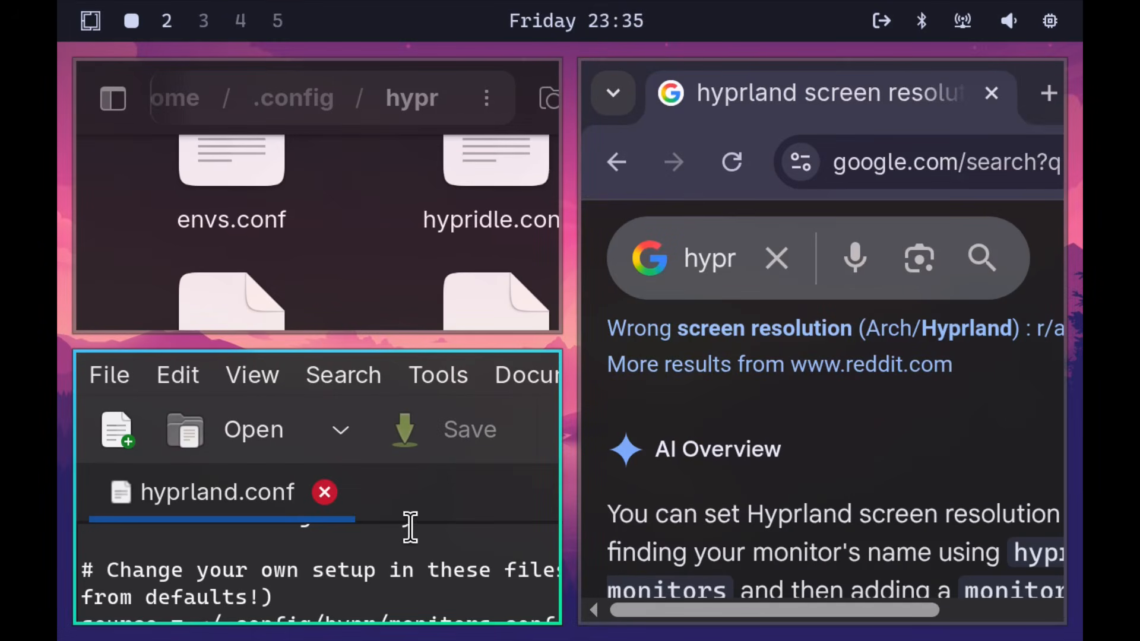
Quit Pluma and close the browser with the Hyprland screen resolution search
scroll(392, 540, down, 2)
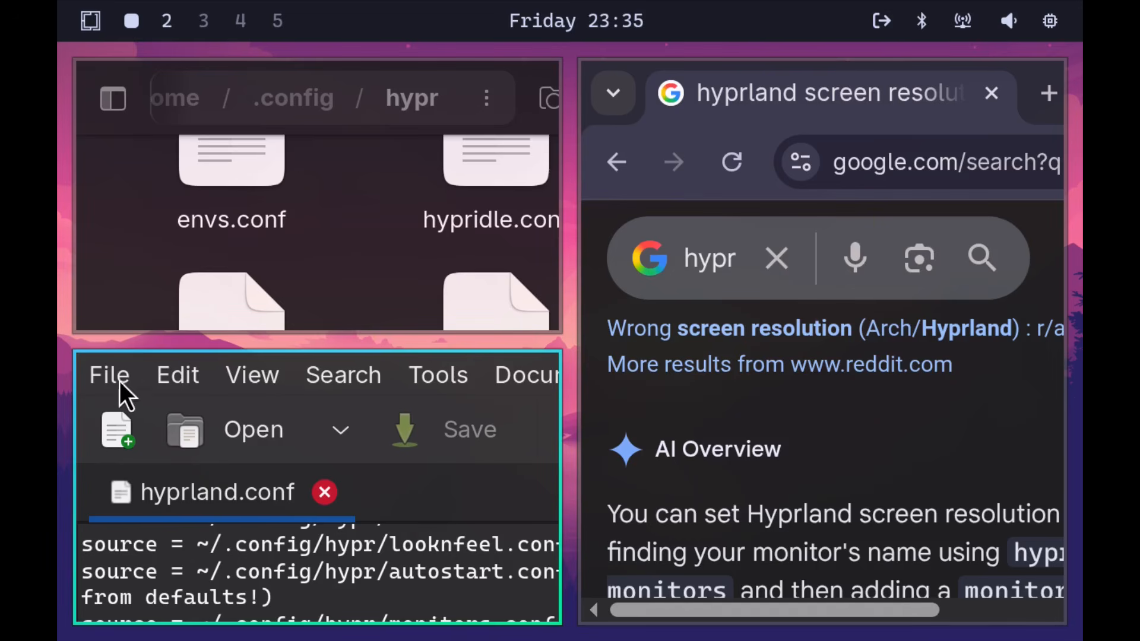
click(104, 371)
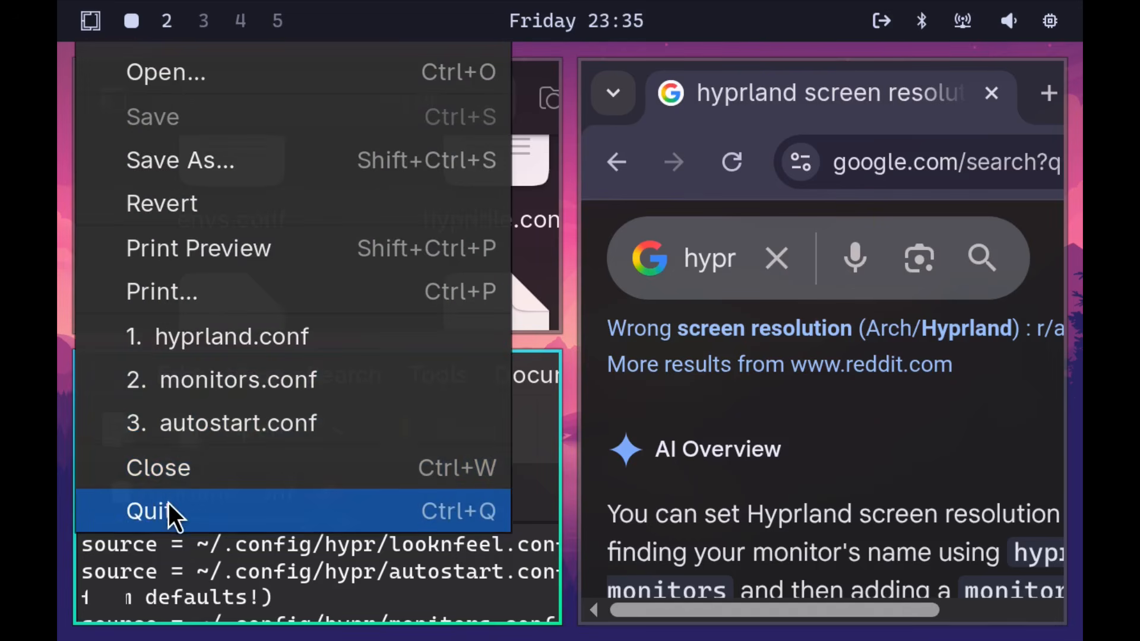
click(167, 504)
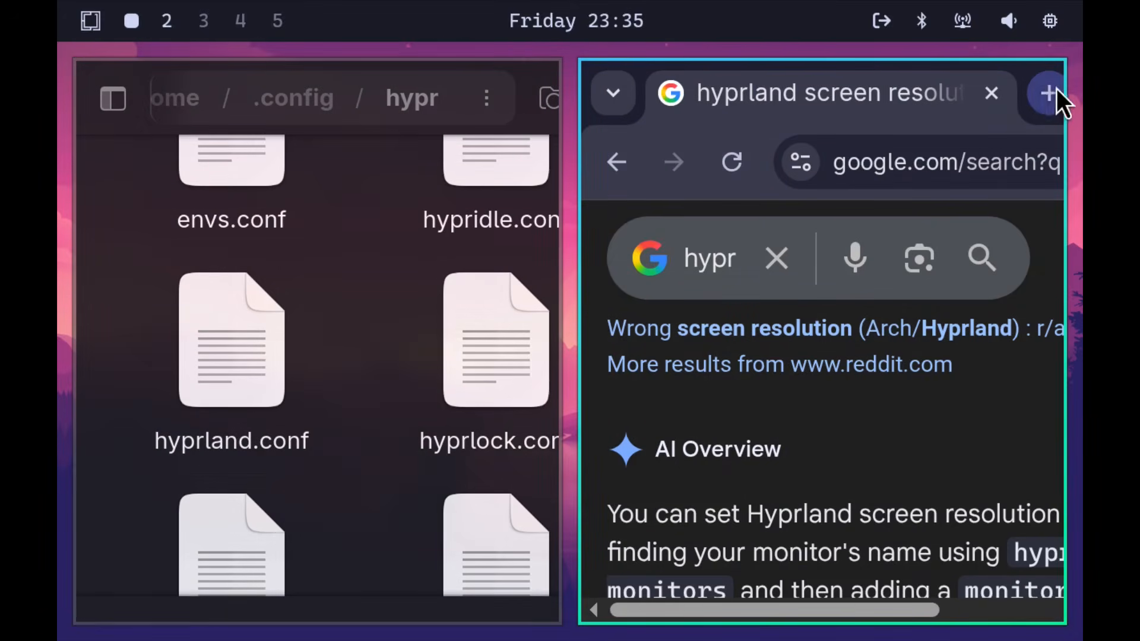
click(998, 91)
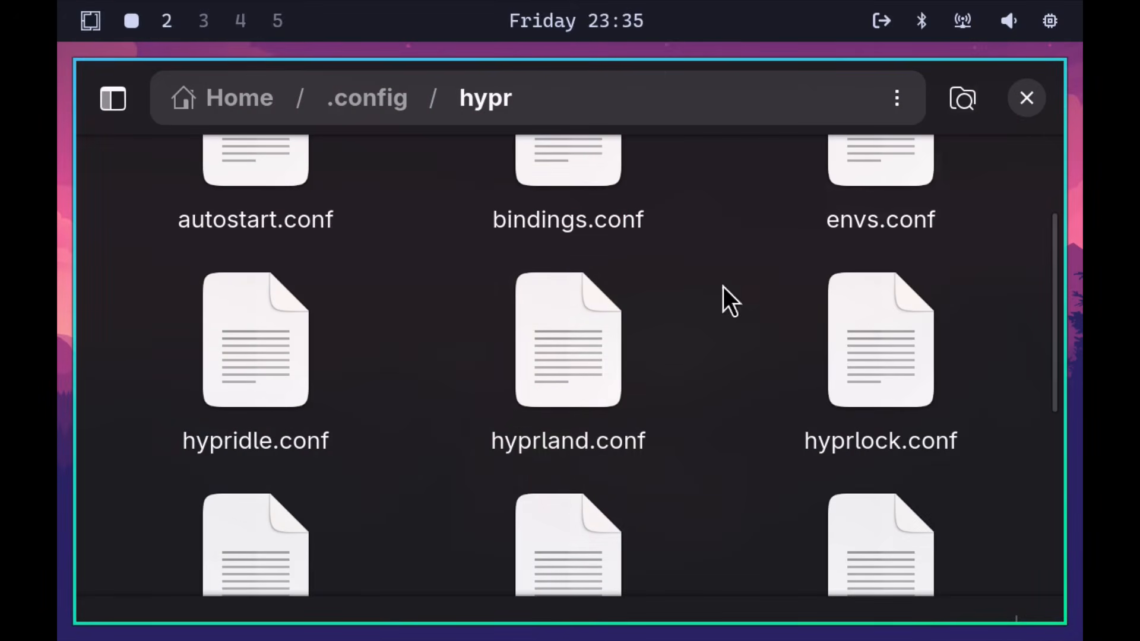
Reopen hyprland.conf in Pluma from the hypr folder and go to its monitor rule
right_click(565, 351)
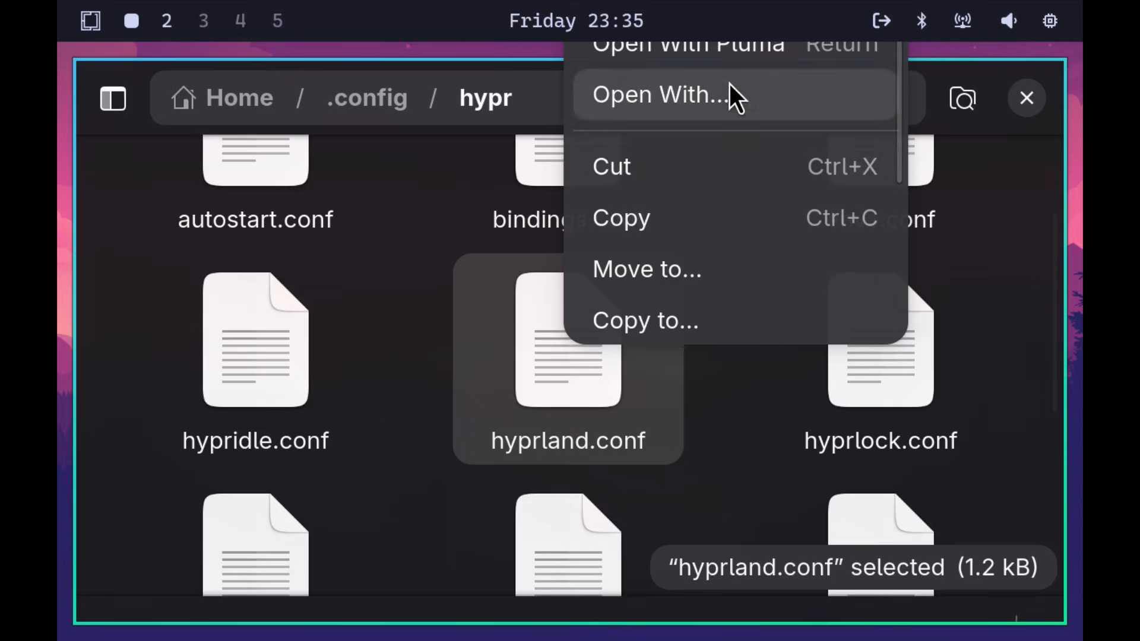
click(723, 47)
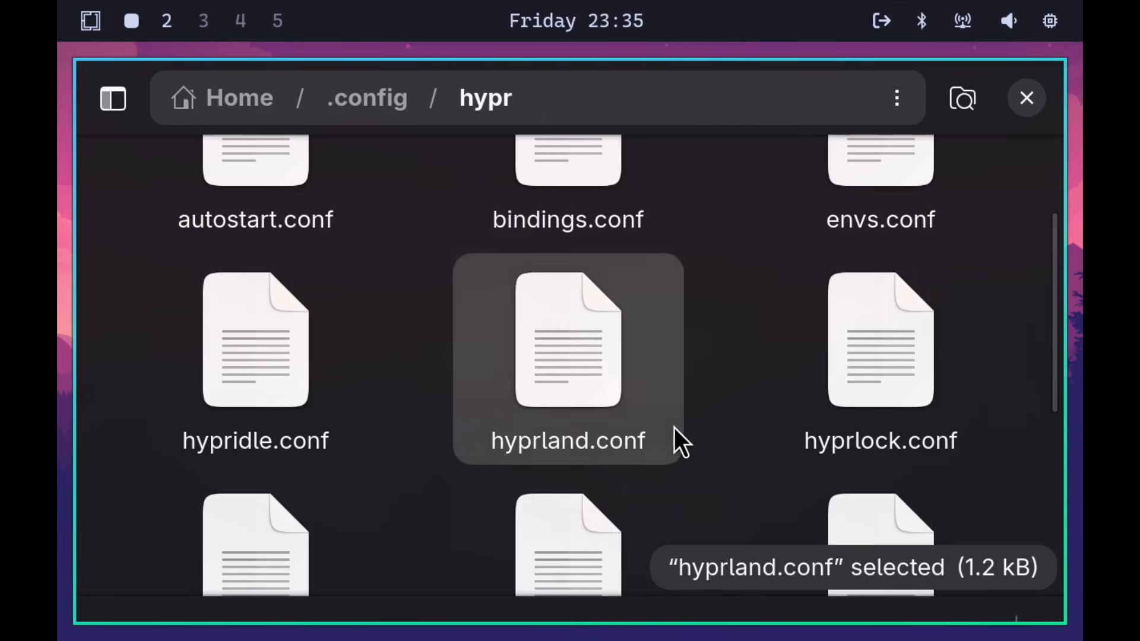
right_click(583, 365)
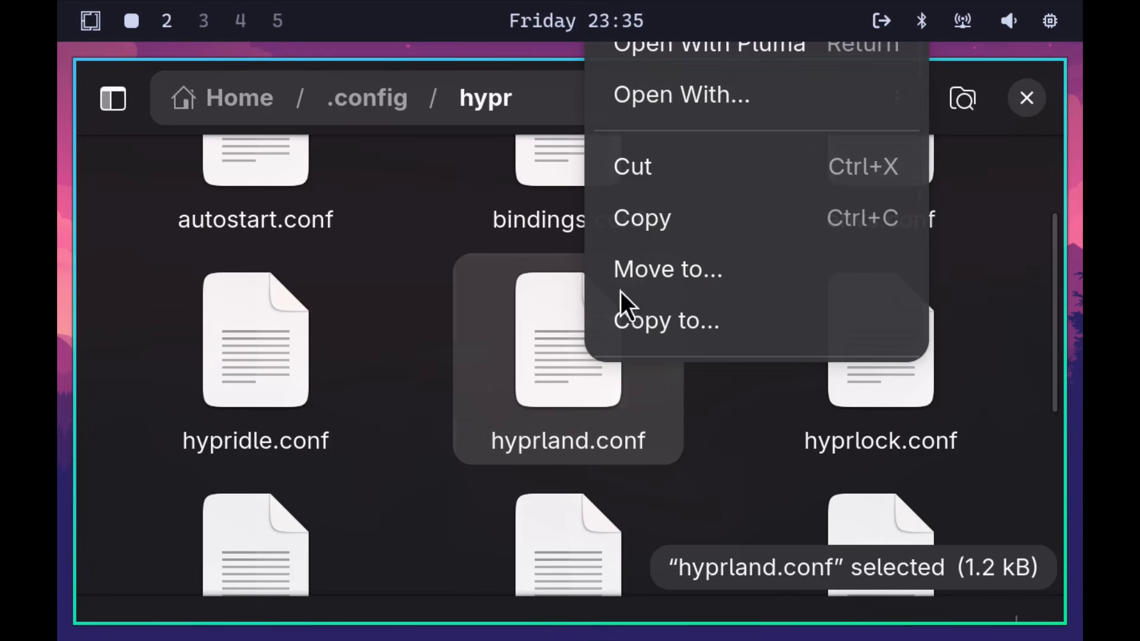
click(728, 48)
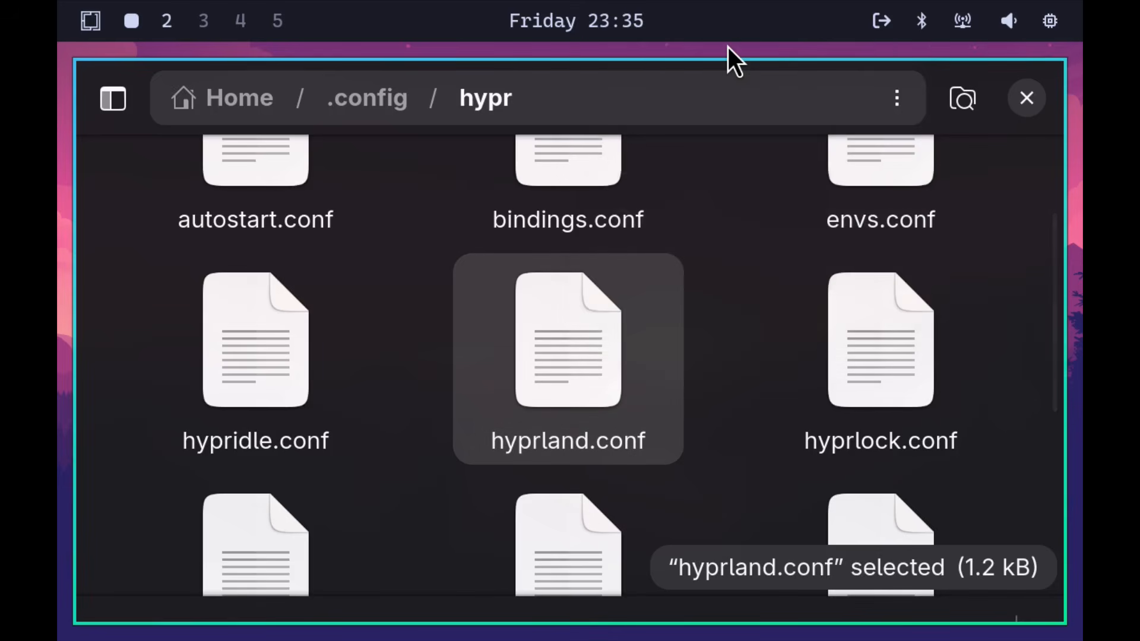
scroll(827, 433, down, 5)
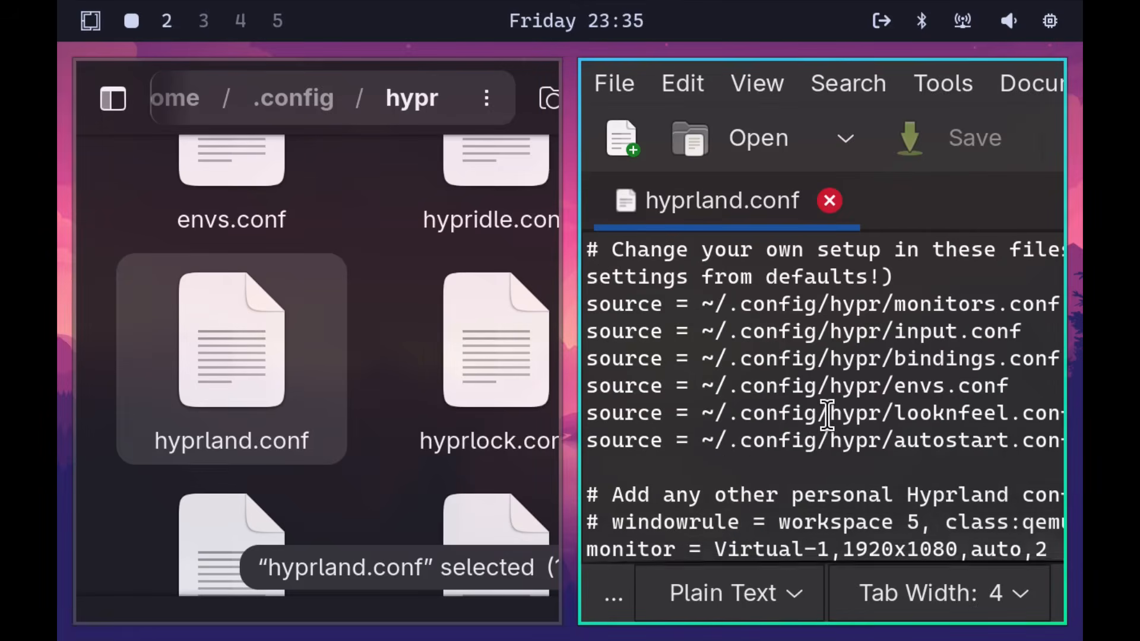
Set the scale in the Virtual-1 monitor rule to 1 and save hyprland.conf
click(1046, 549)
key(BackSpace)
text(1)
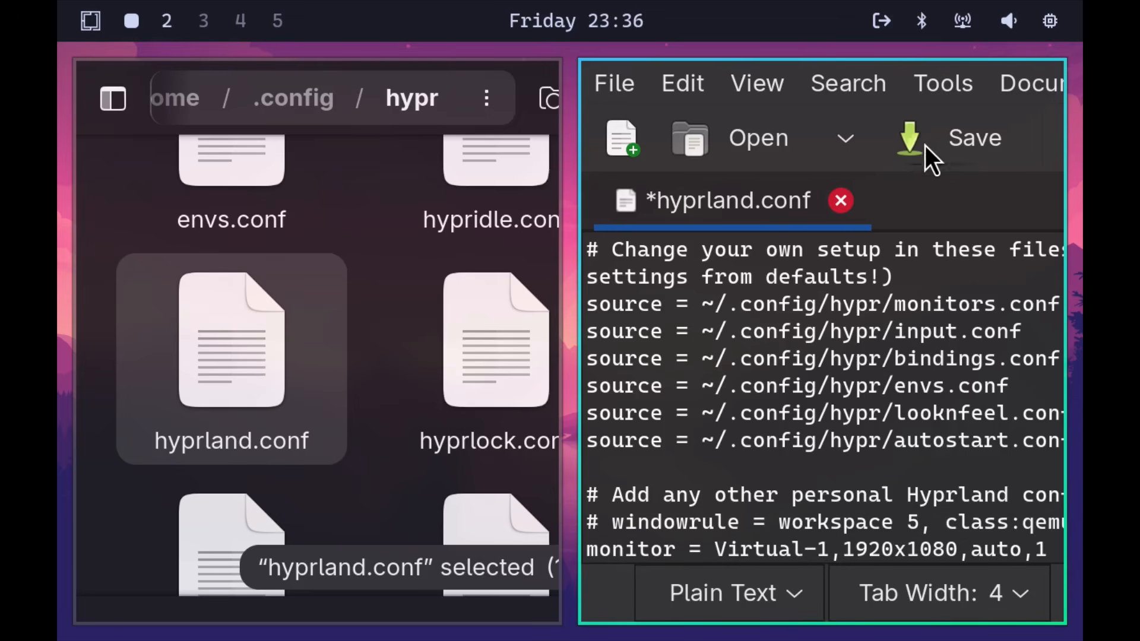
click(951, 134)
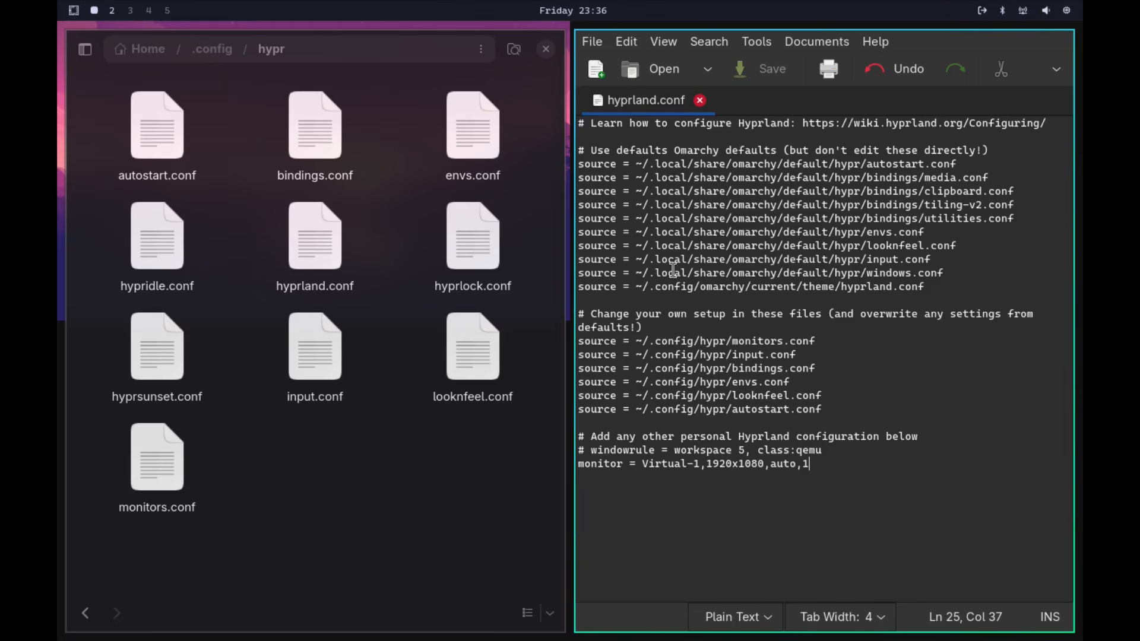
Restart the system to apply the new monitor configuration
mouse_move(983, 9)
key(super+alt+space)
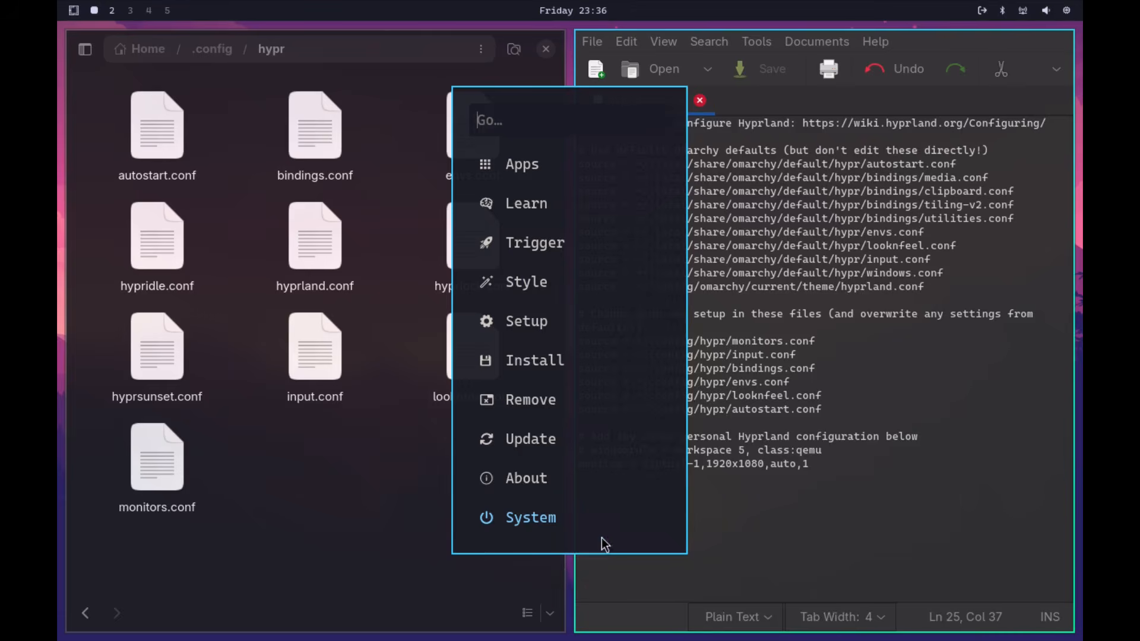
click(543, 517)
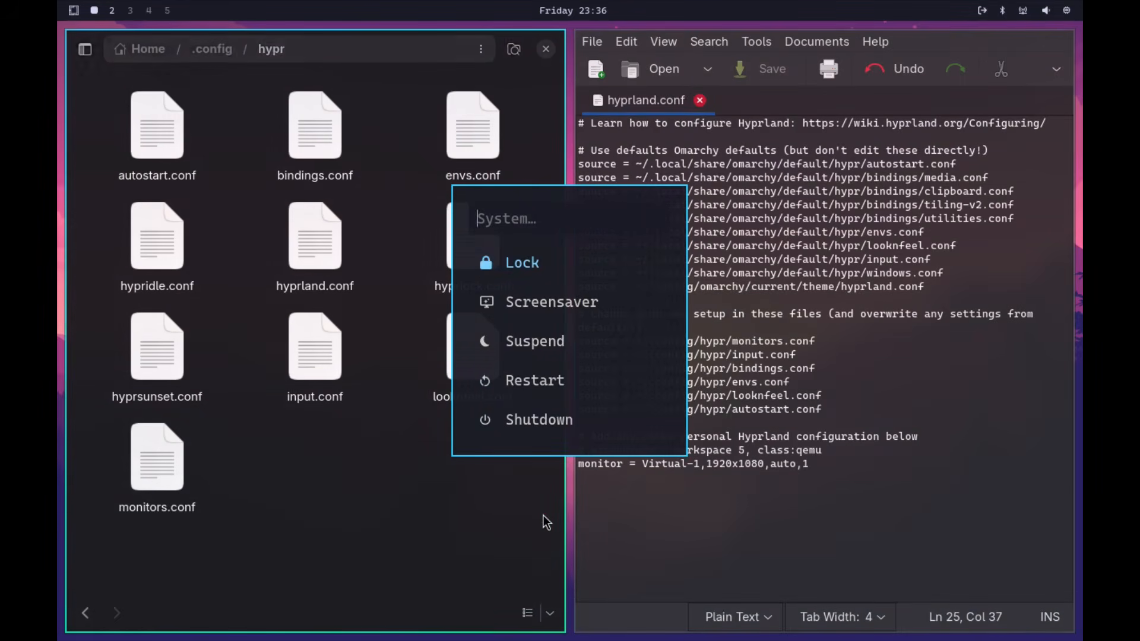
click(532, 380)
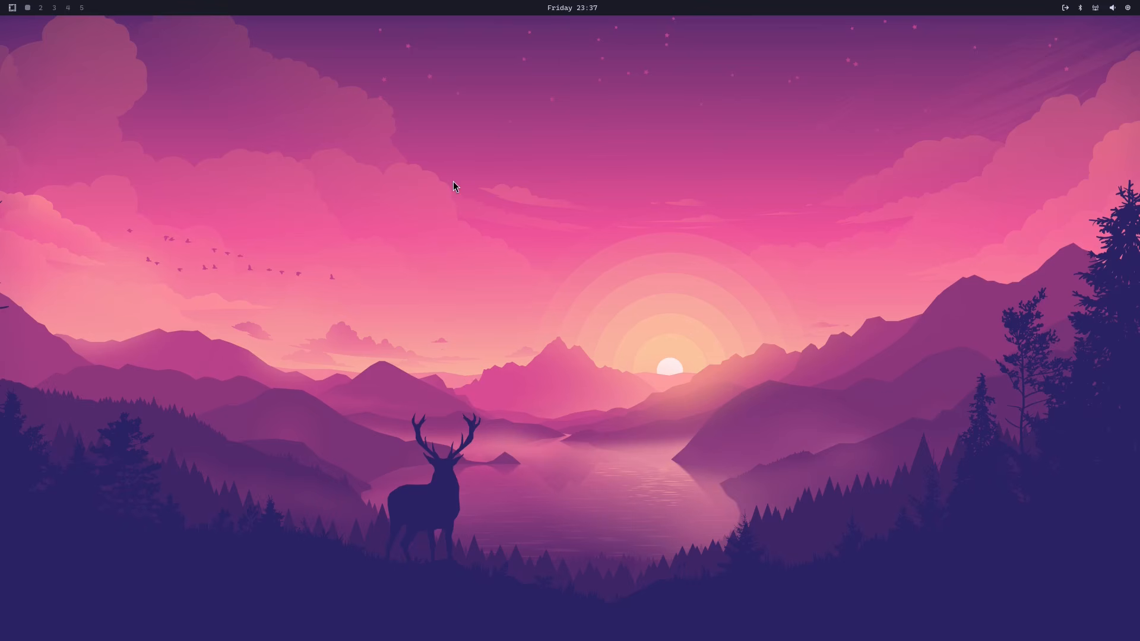
Reapply the Tokyo Night theme to the desktop
key(super+alt+space)
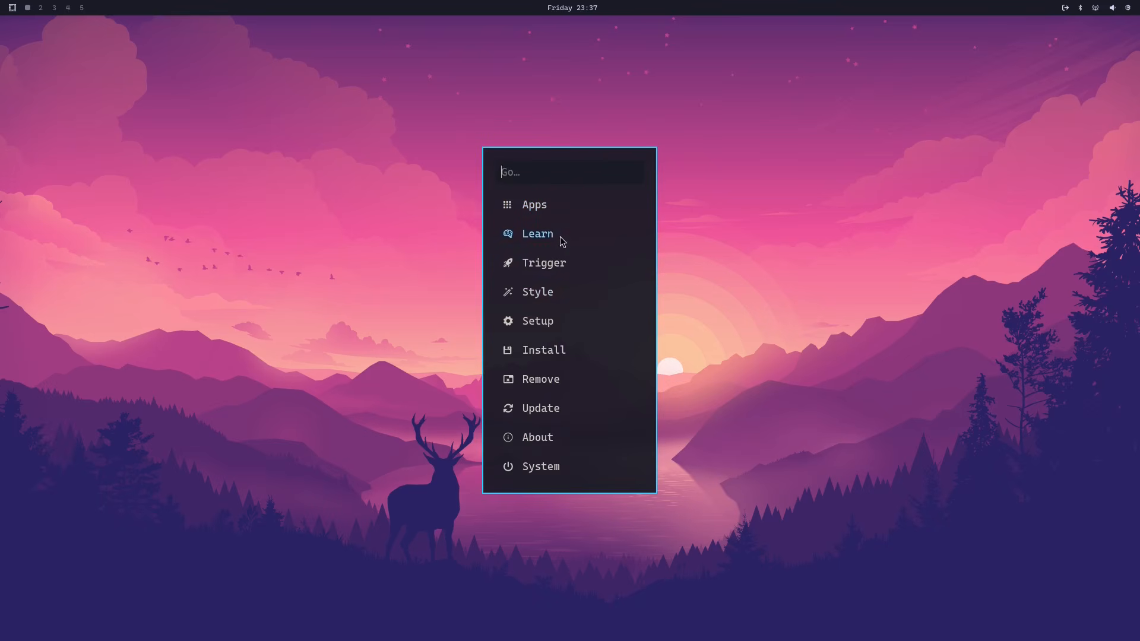
click(538, 293)
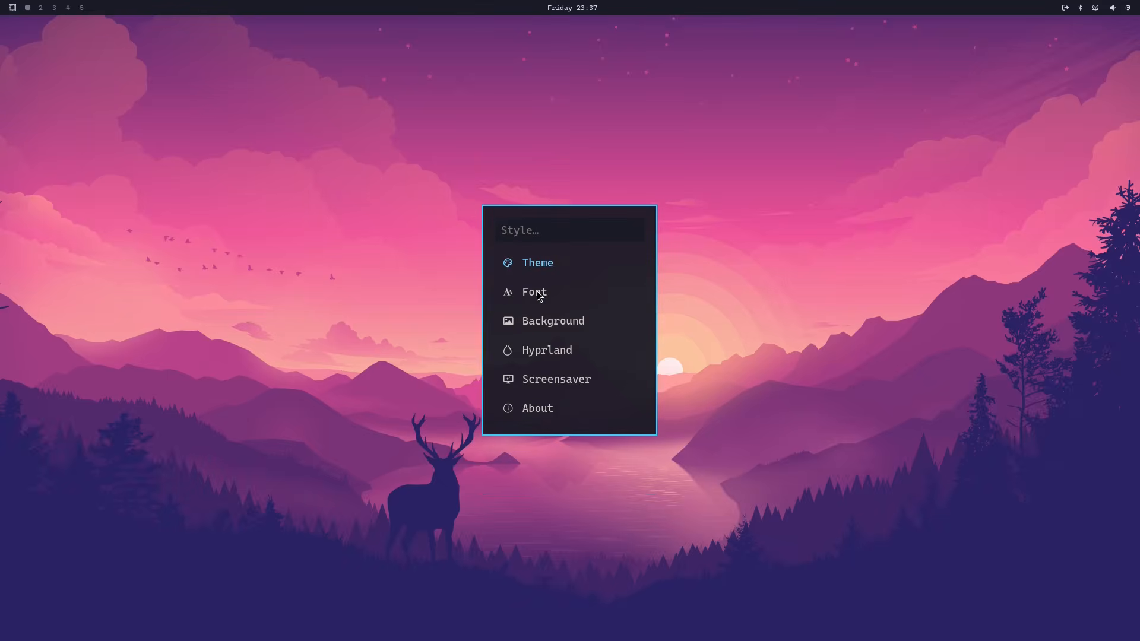
click(537, 265)
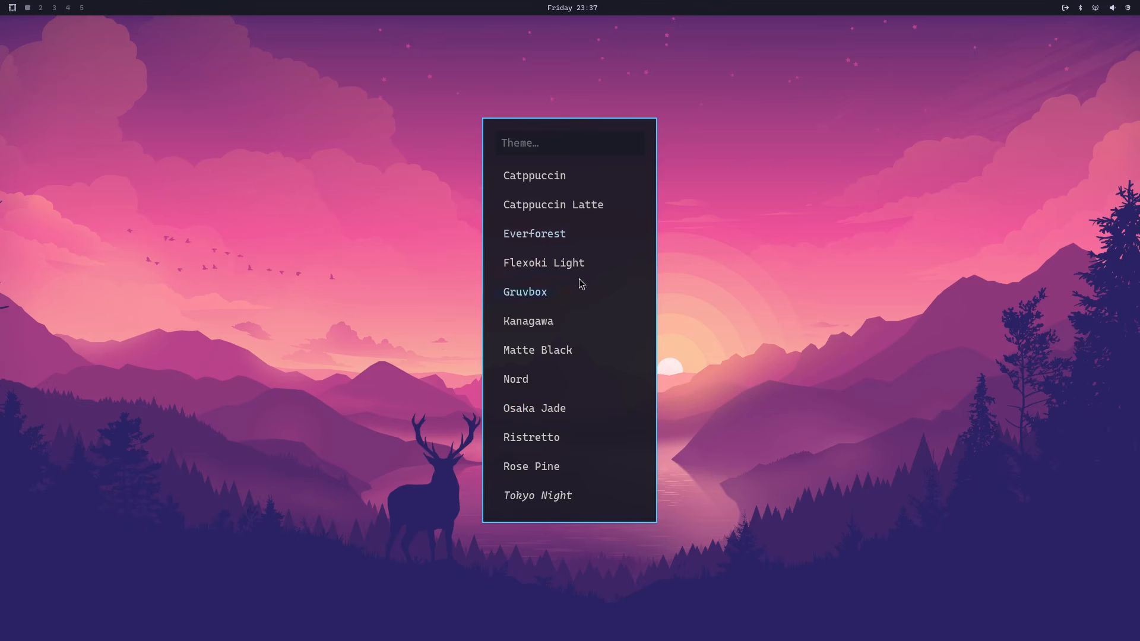
click(547, 496)
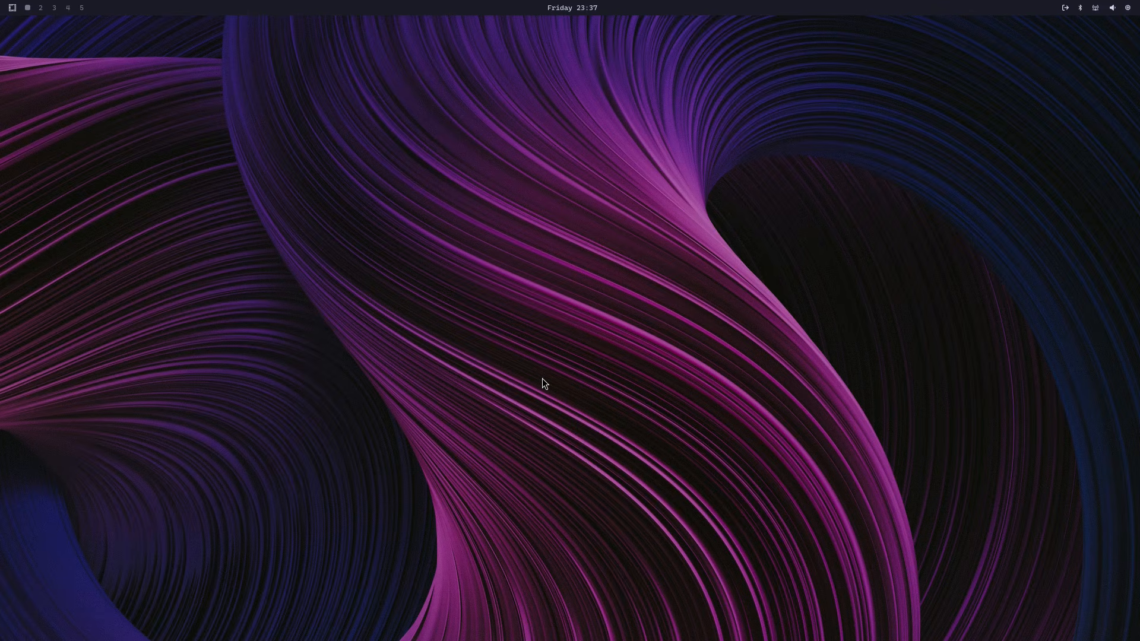
Switch the desktop to the current theme's next background
key(super+alt+space)
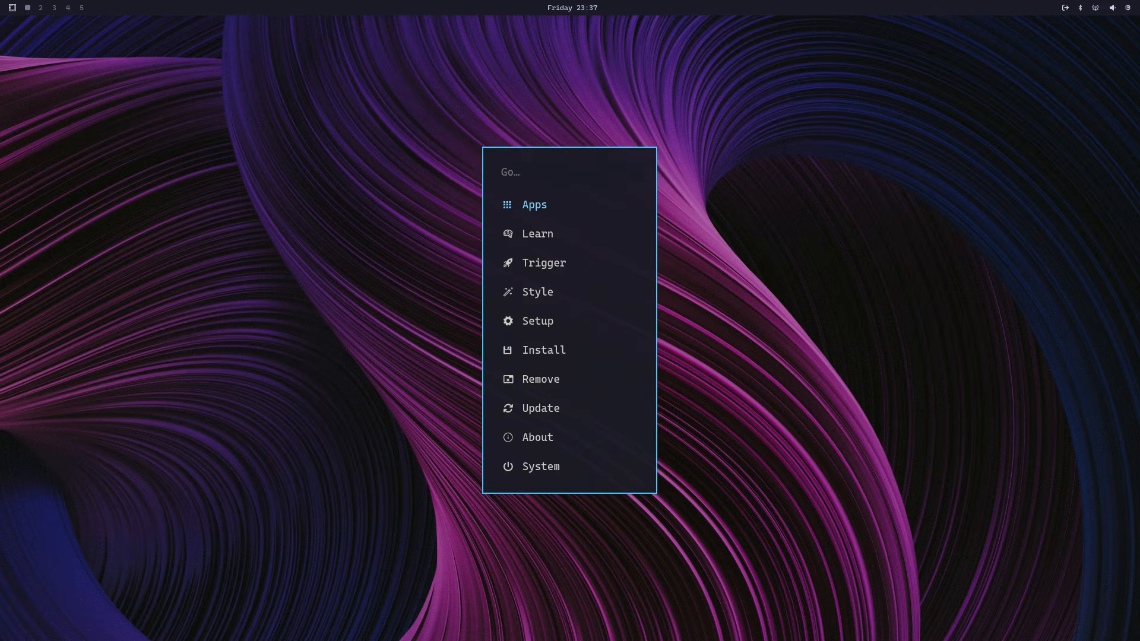
click(549, 297)
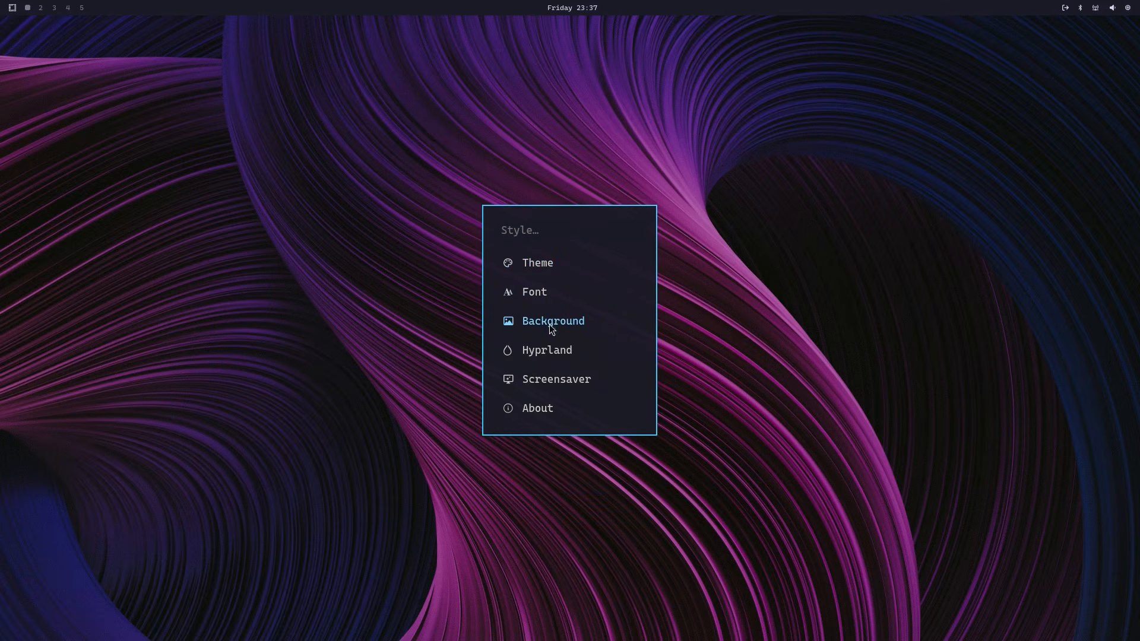
click(541, 321)
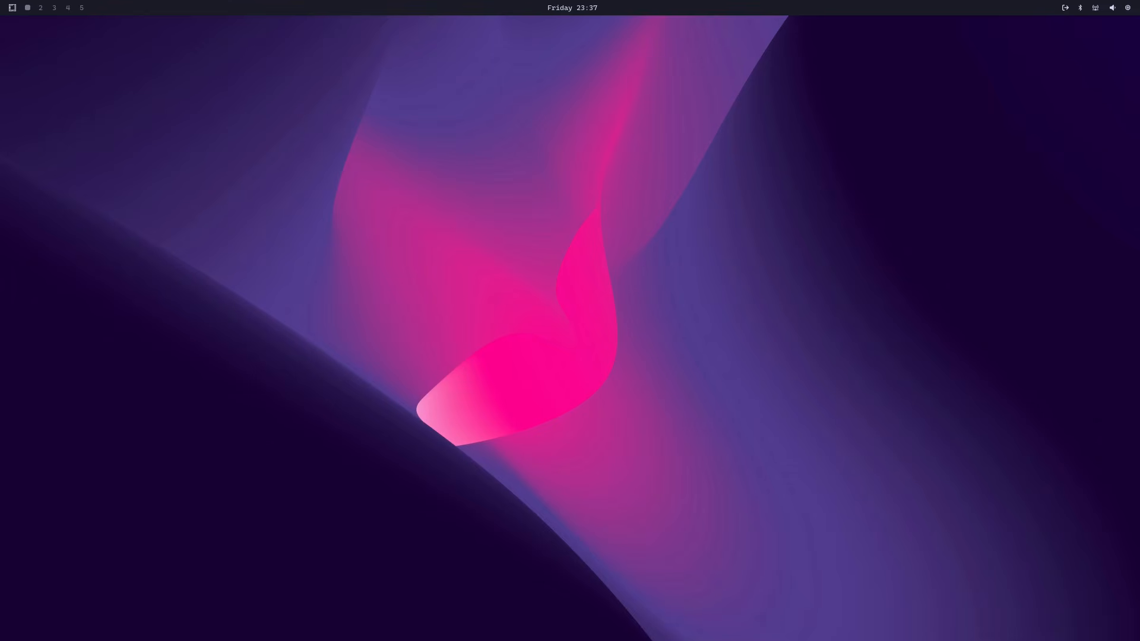
Change the desktop theme to Nord
key(super+alt+space)
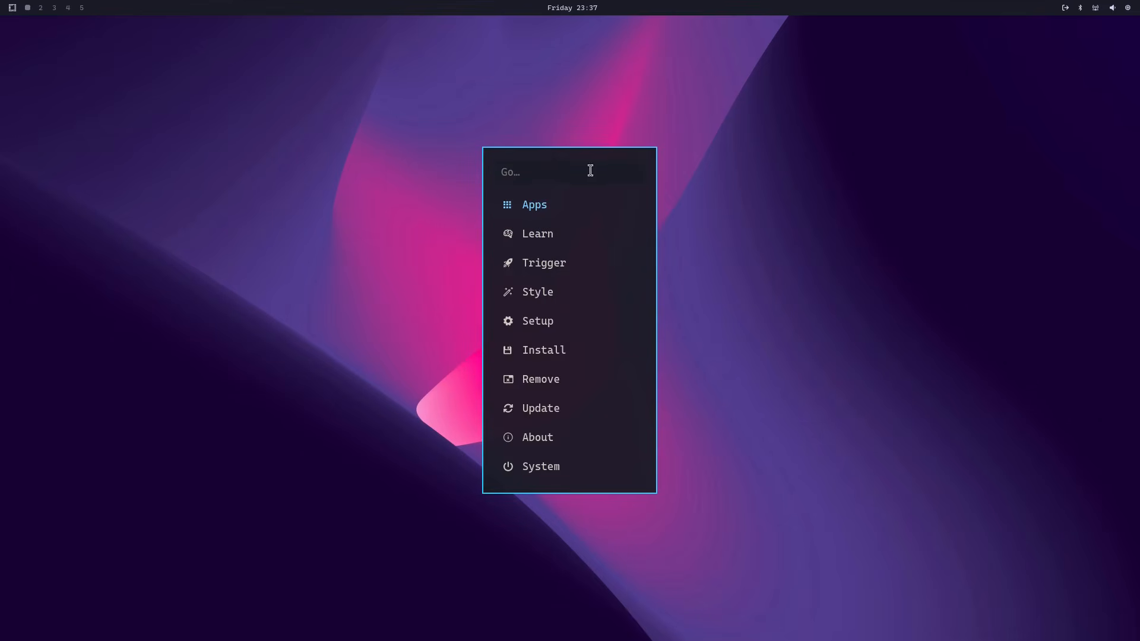
click(531, 295)
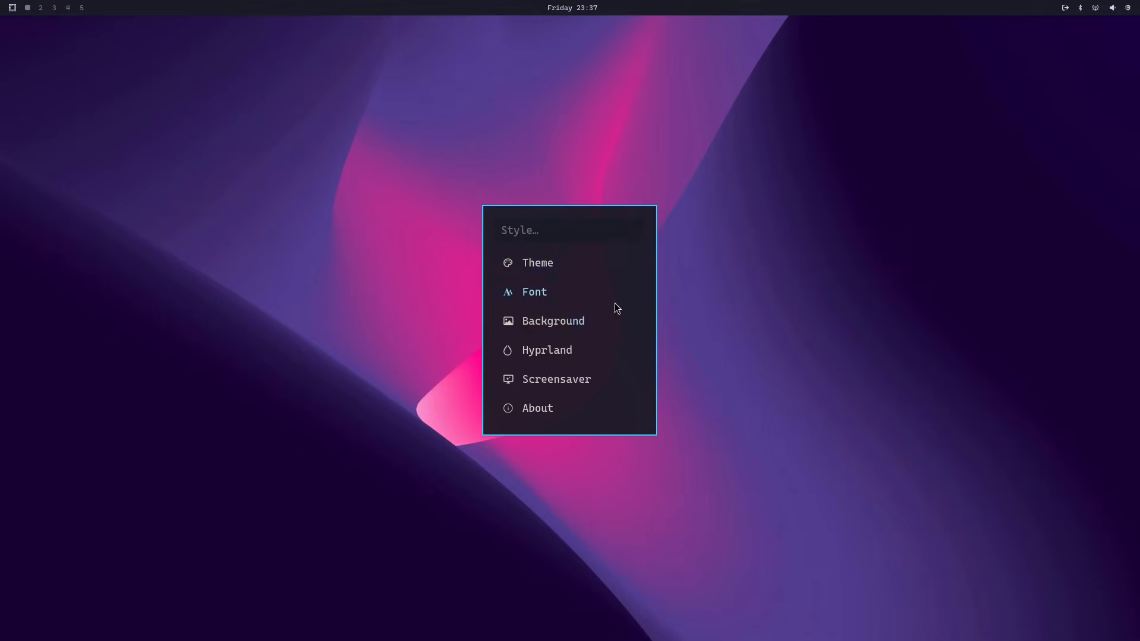
click(538, 263)
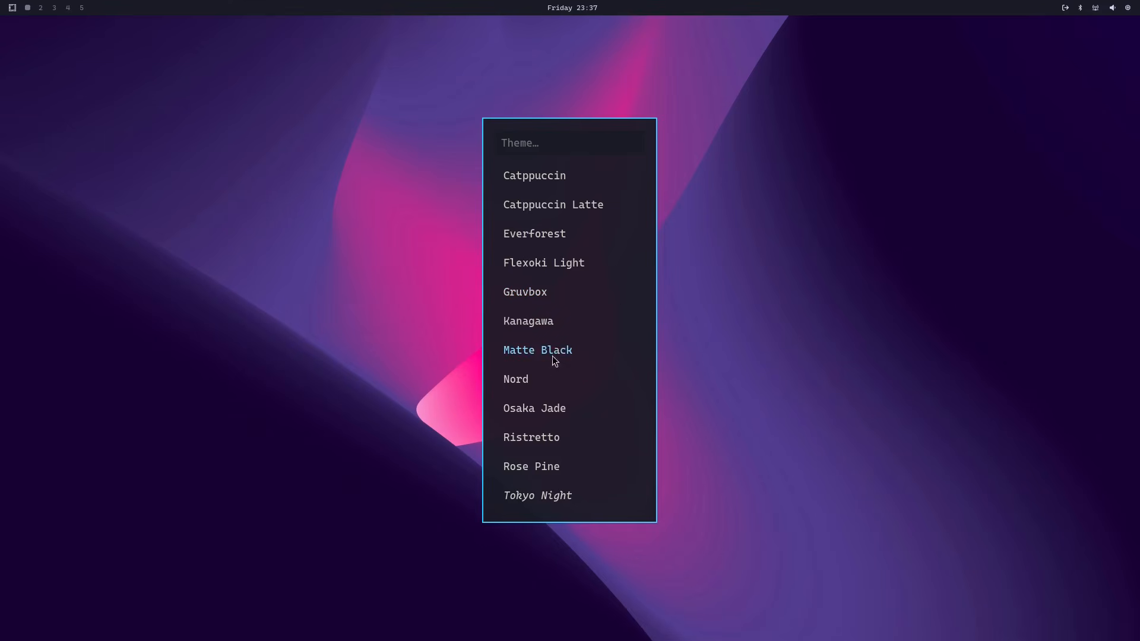
click(519, 382)
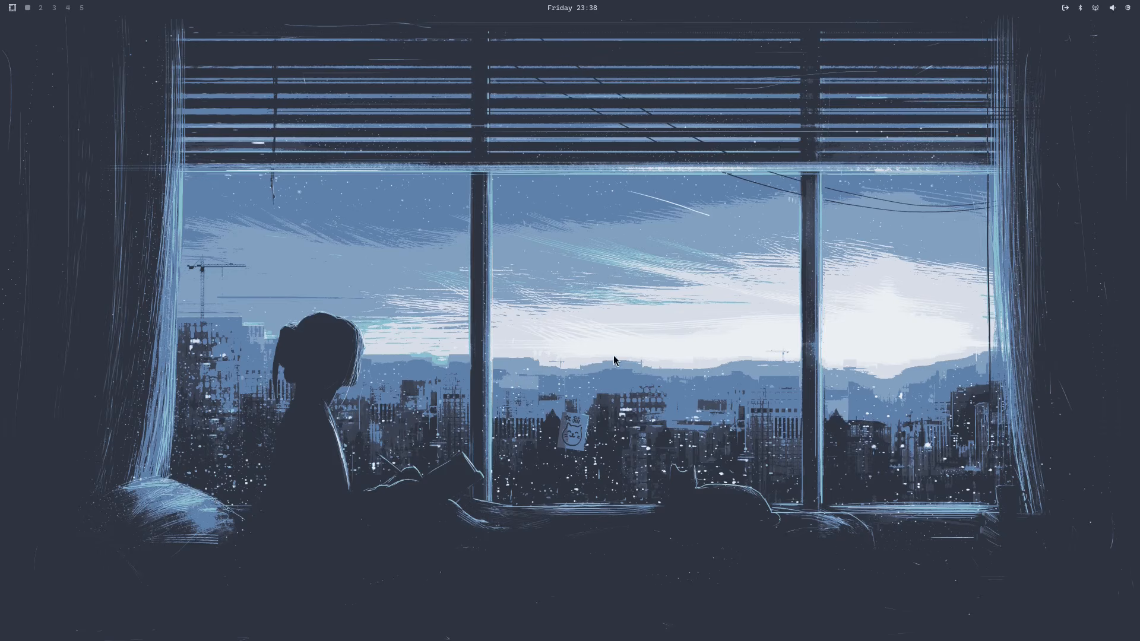
Change the desktop theme to Flexoki Light
key(super+alt+space)
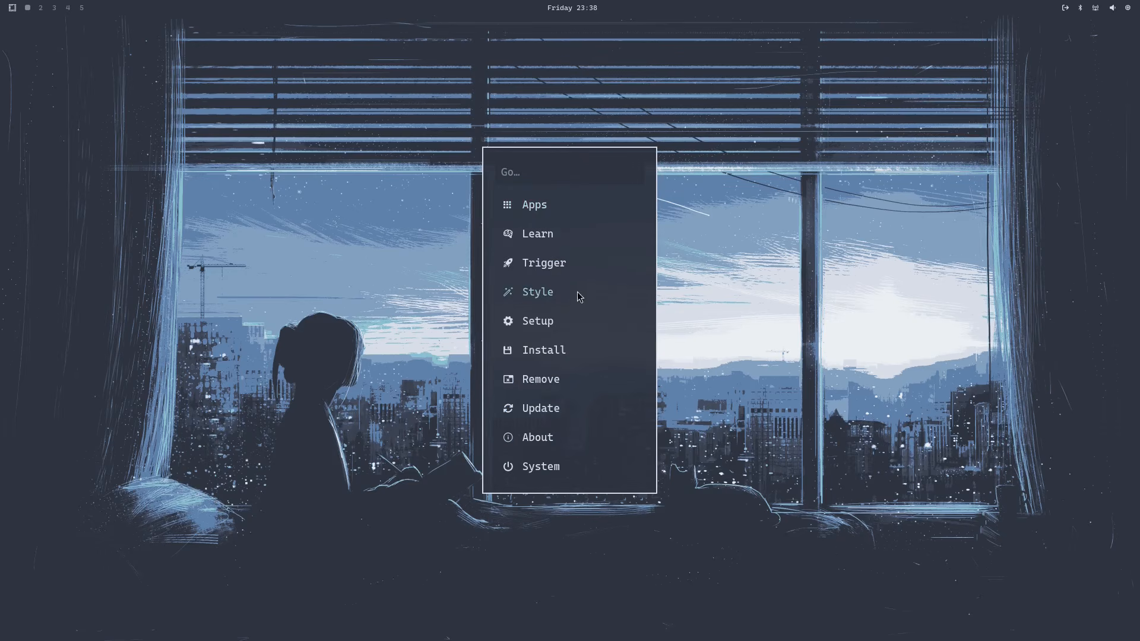
click(536, 297)
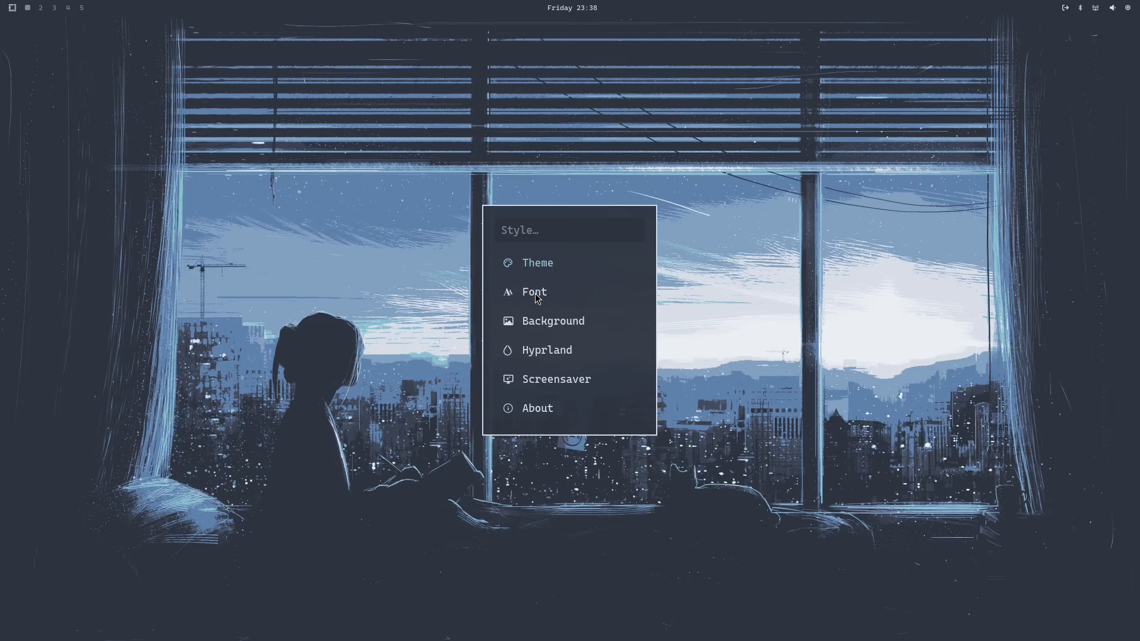
click(538, 265)
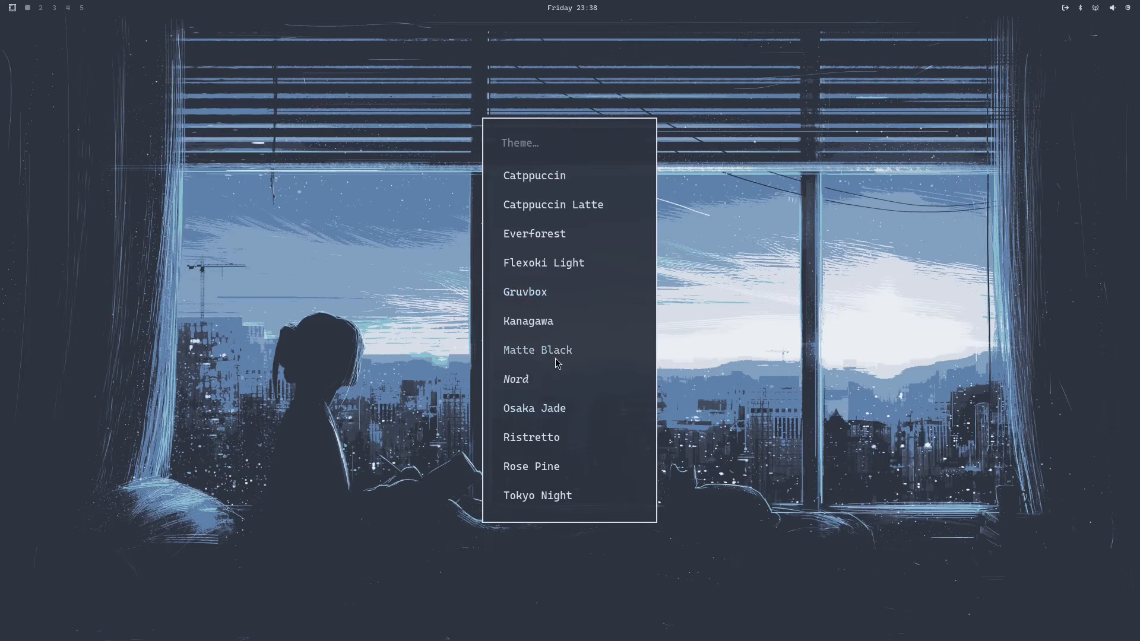
click(537, 263)
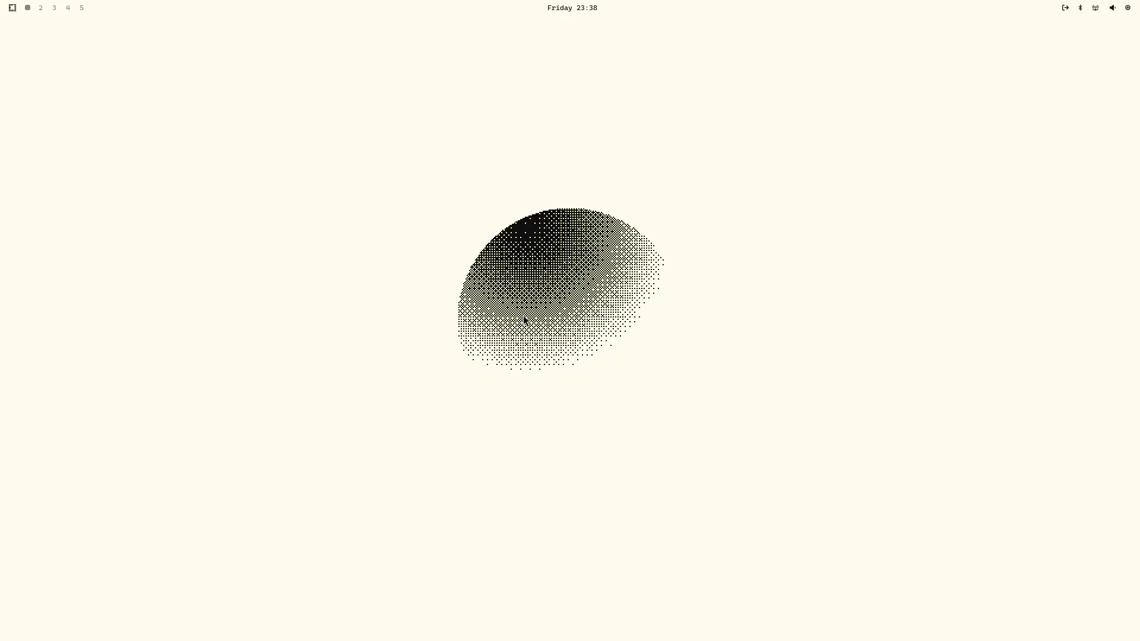
Change the desktop theme to Gruvbox
key(super+alt+space)
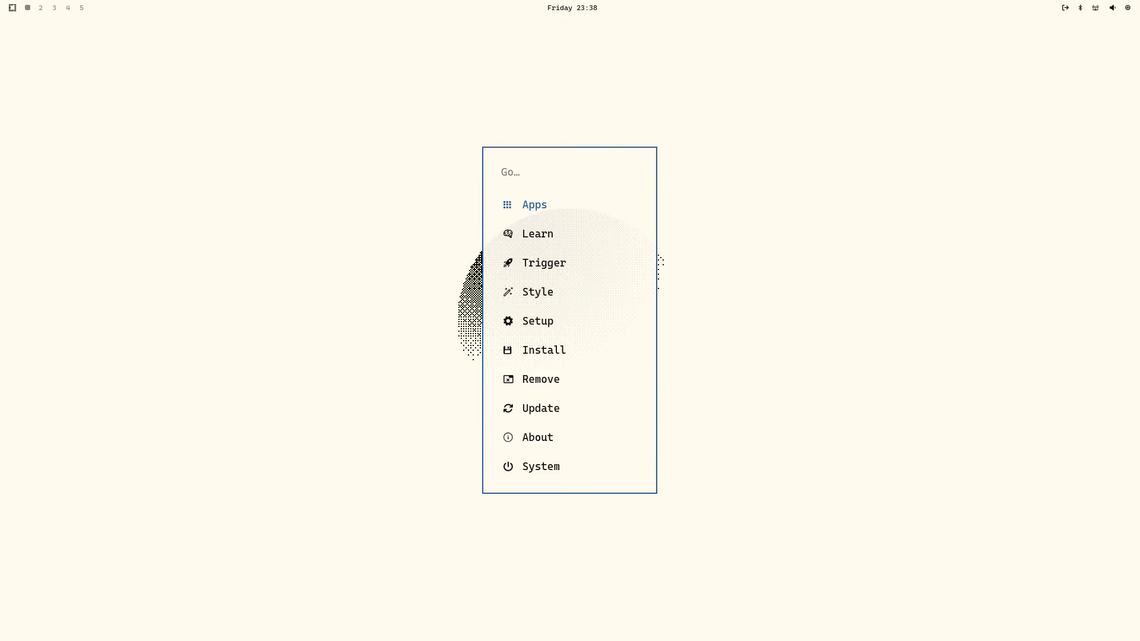
click(538, 291)
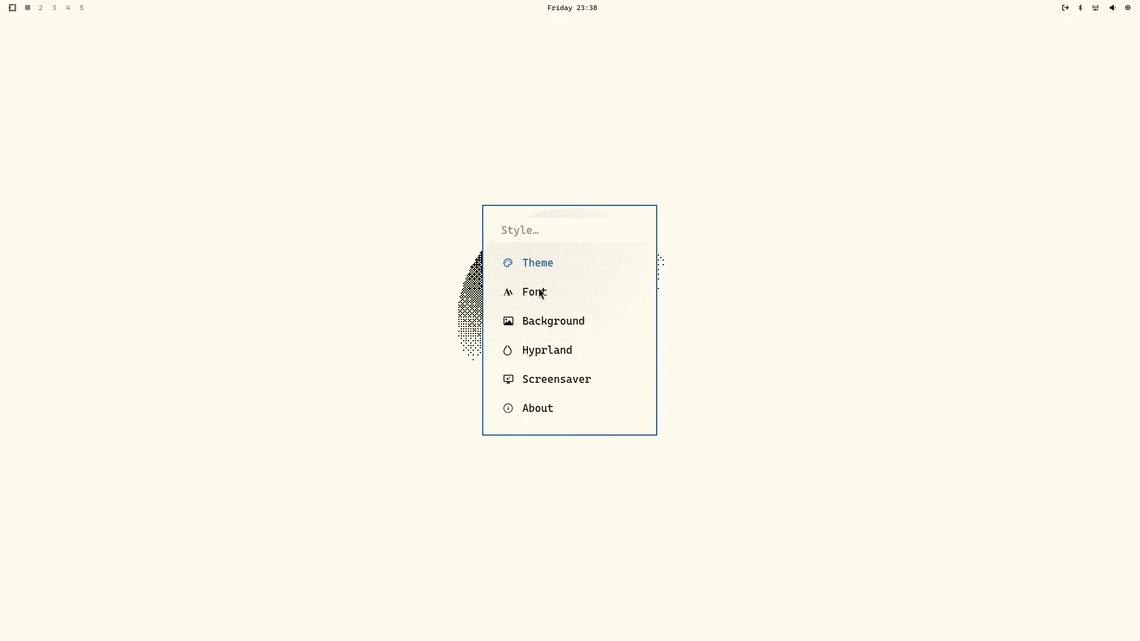
click(529, 262)
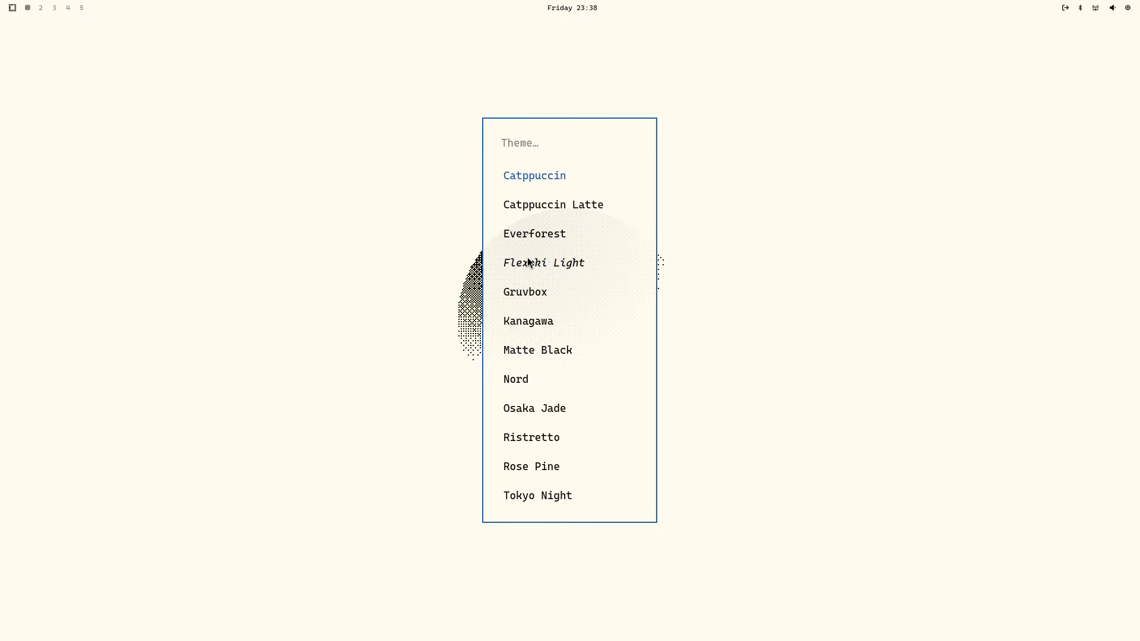
click(527, 294)
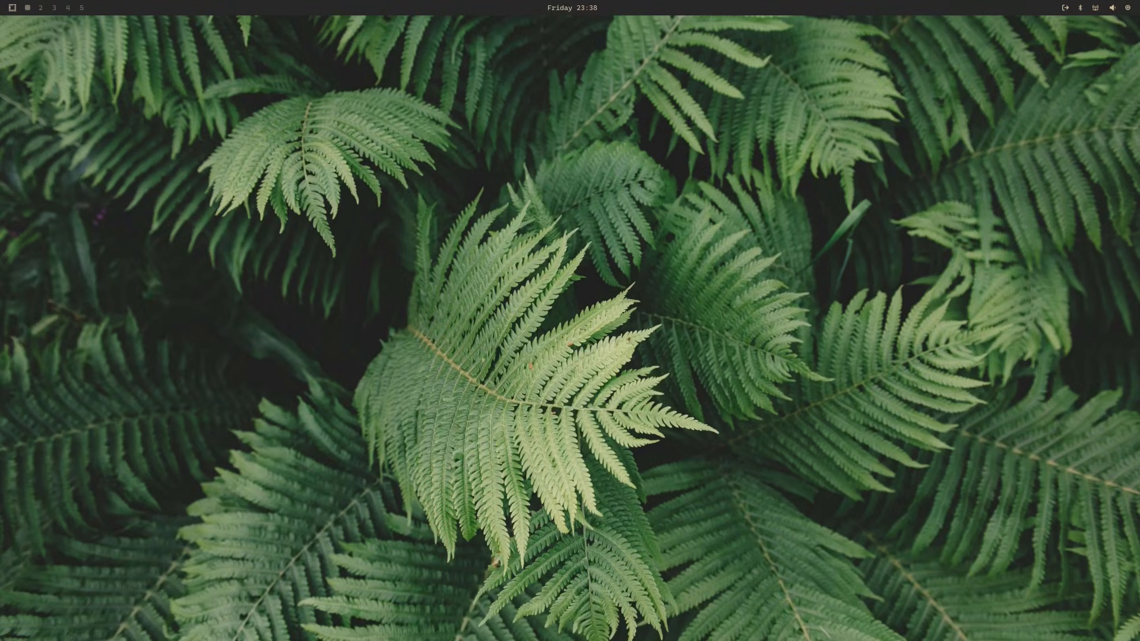
Change the desktop theme to Osaka Jade
key(super+alt+space)
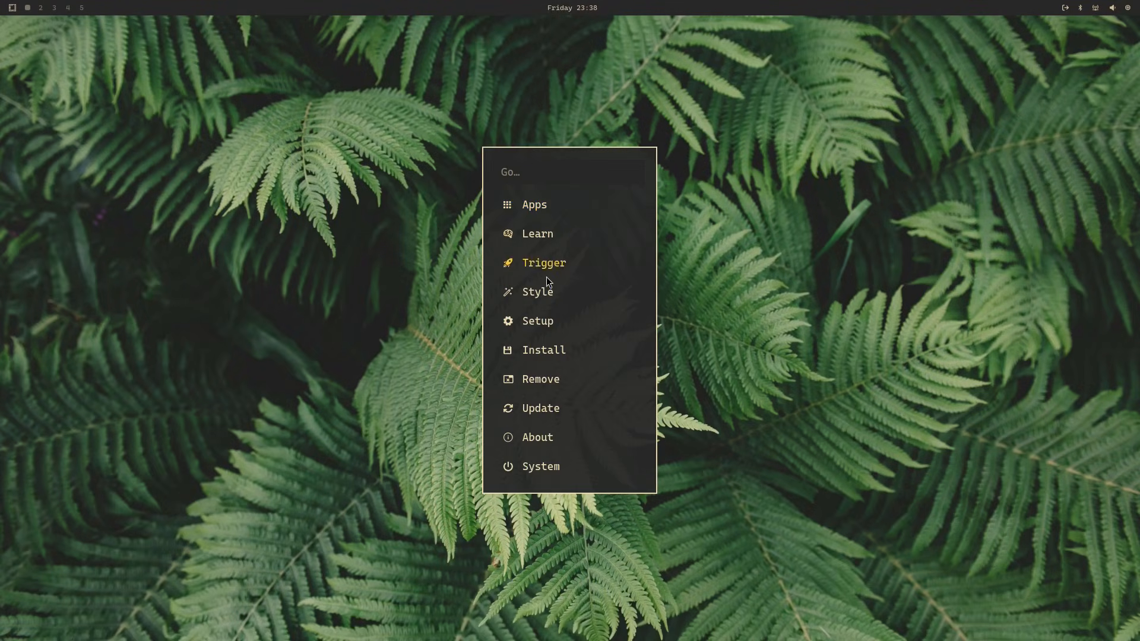
click(532, 293)
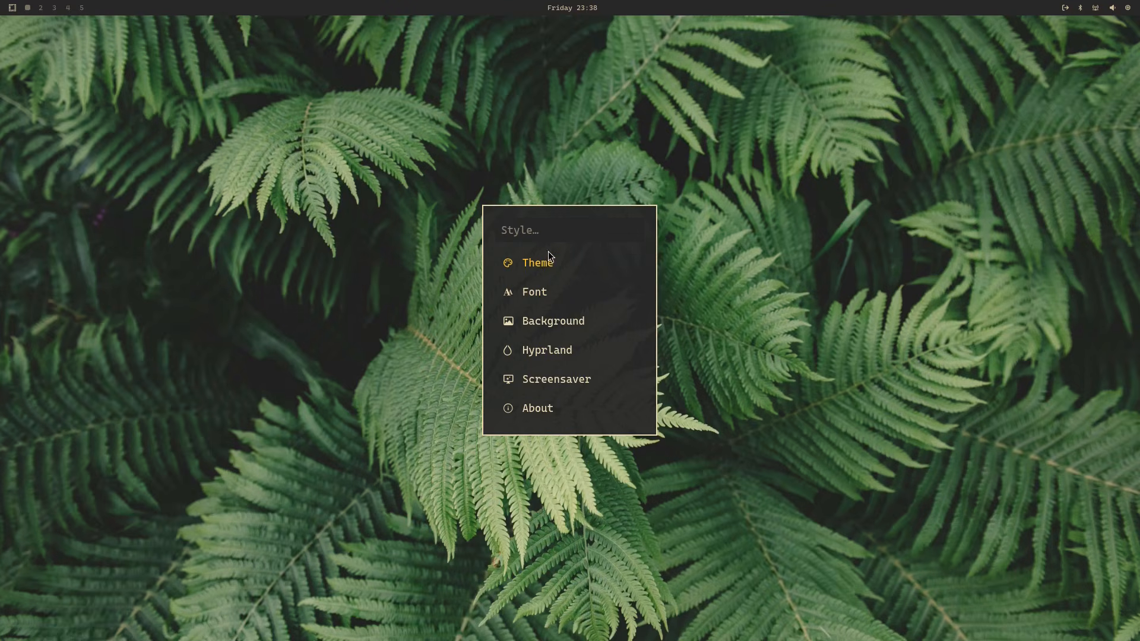
click(535, 262)
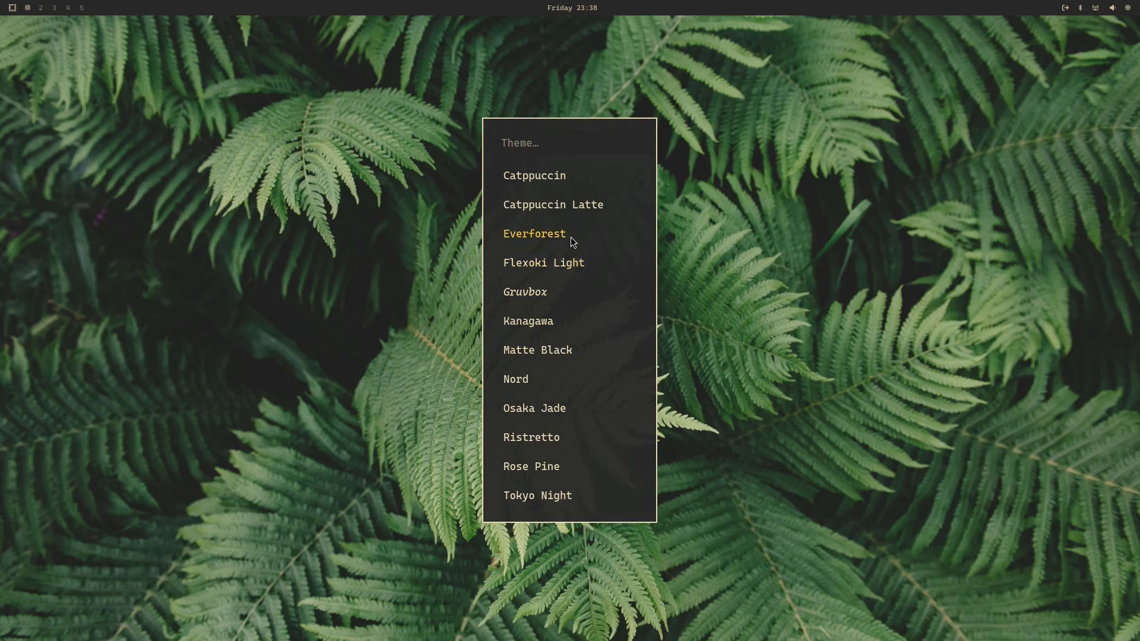
click(526, 409)
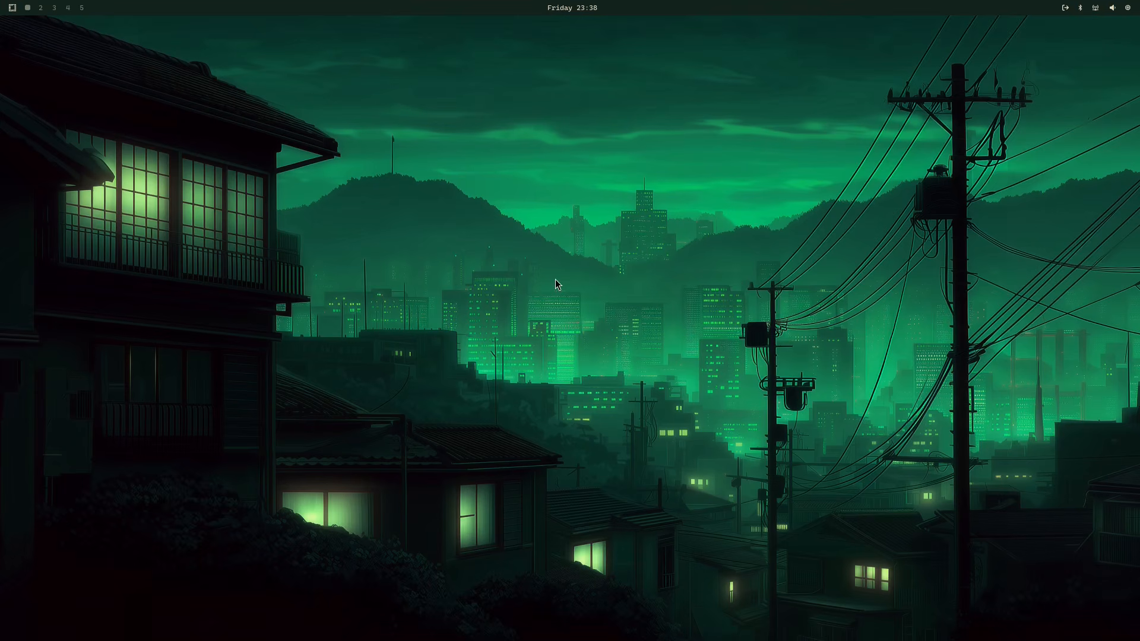
Open the Omarchy package installer and browse the available packages and their descriptions
key(super+alt+space)
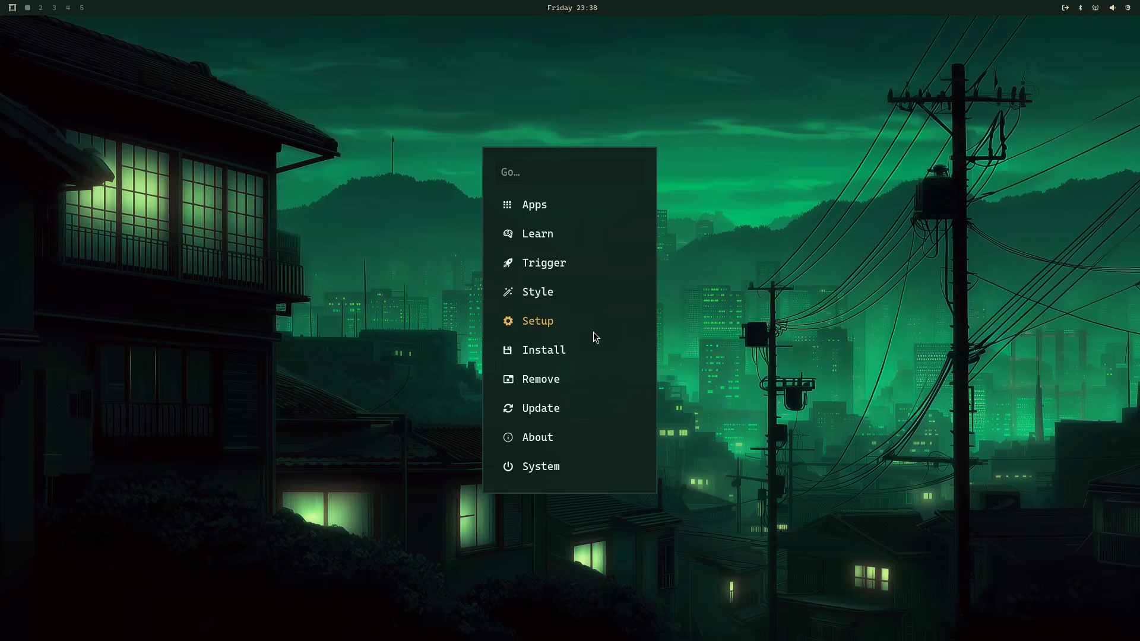
click(540, 351)
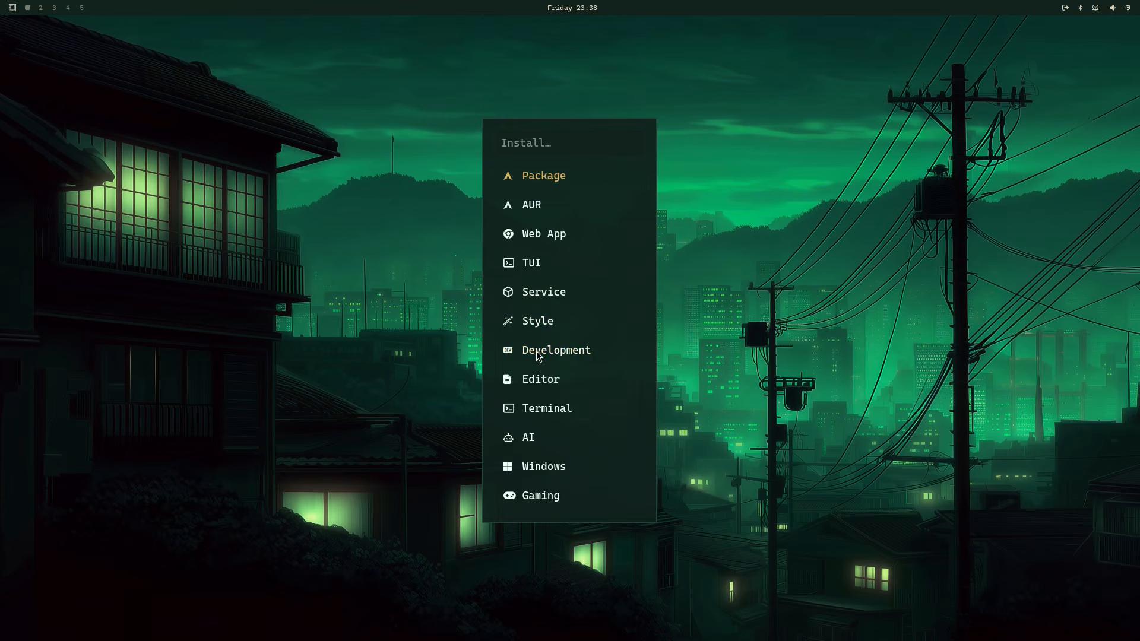
click(540, 174)
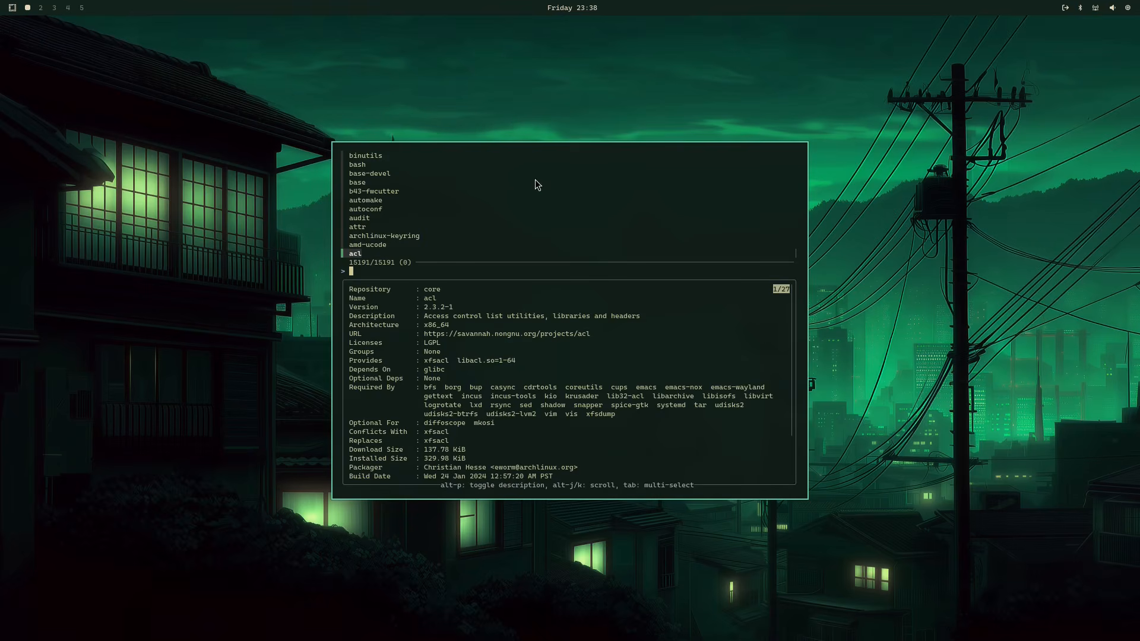
scroll(415, 219, up, 9)
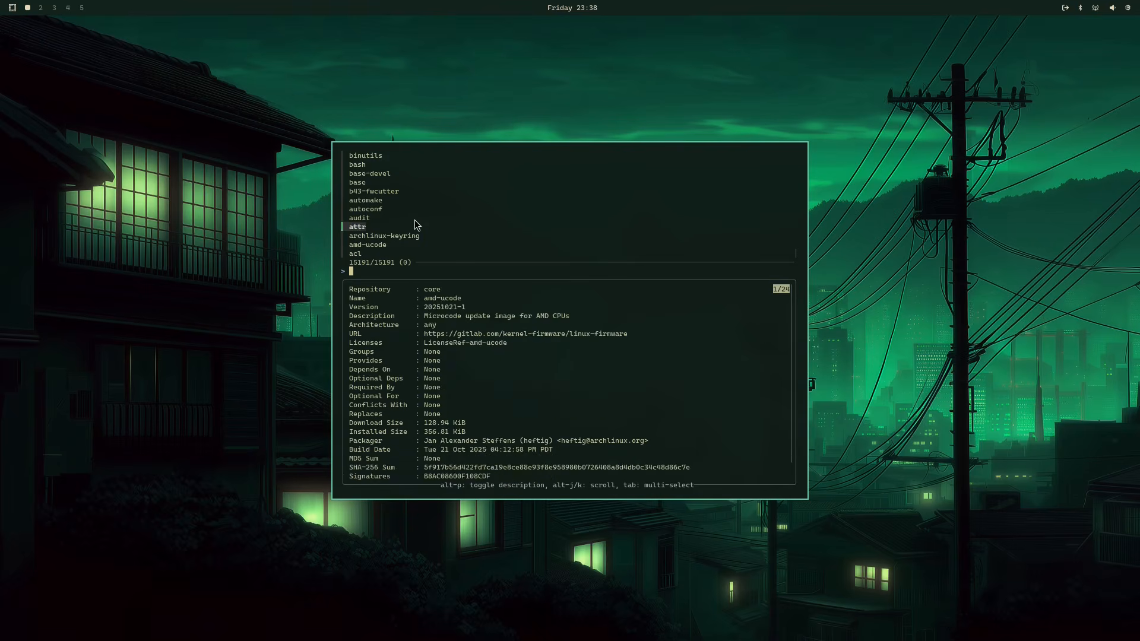
scroll(406, 217, up, 20)
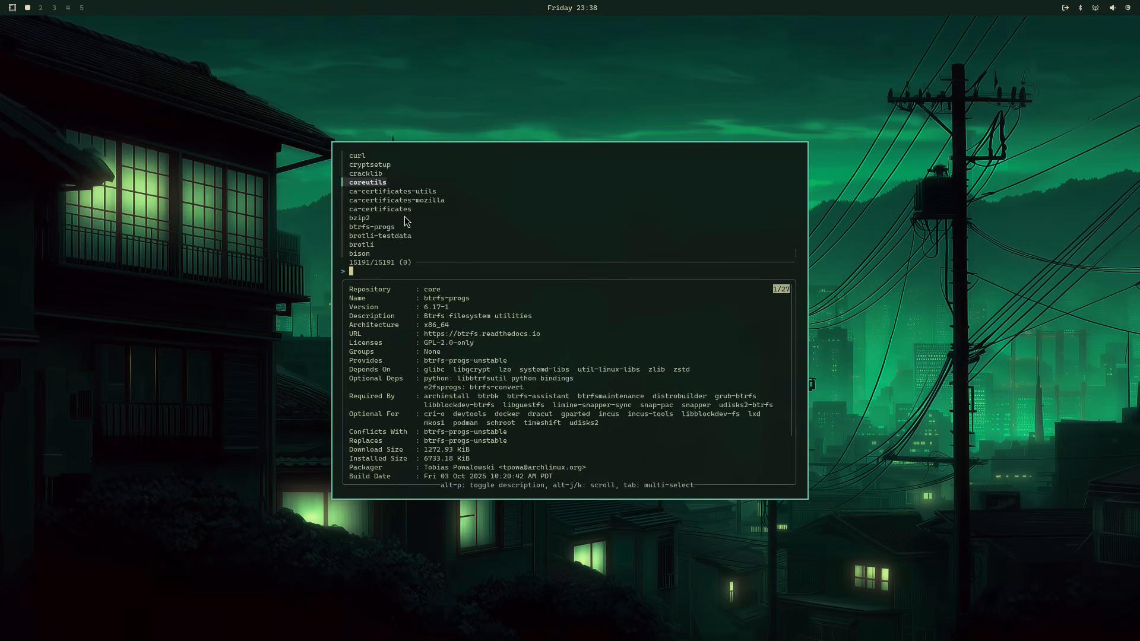
scroll(405, 218, up, 20)
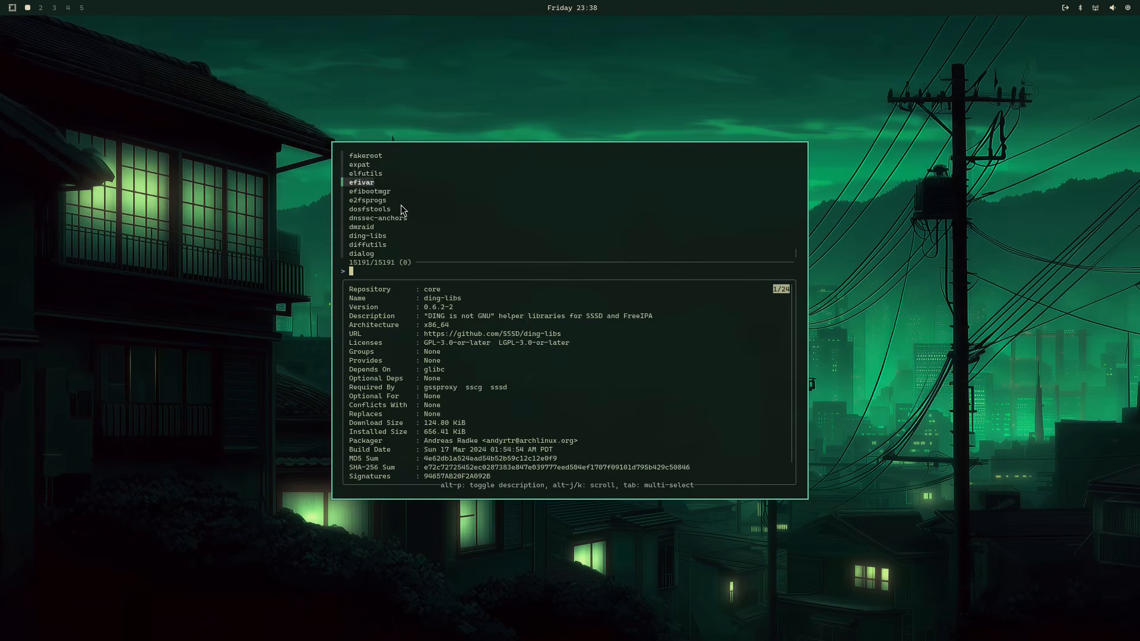
scroll(402, 209, down, 20)
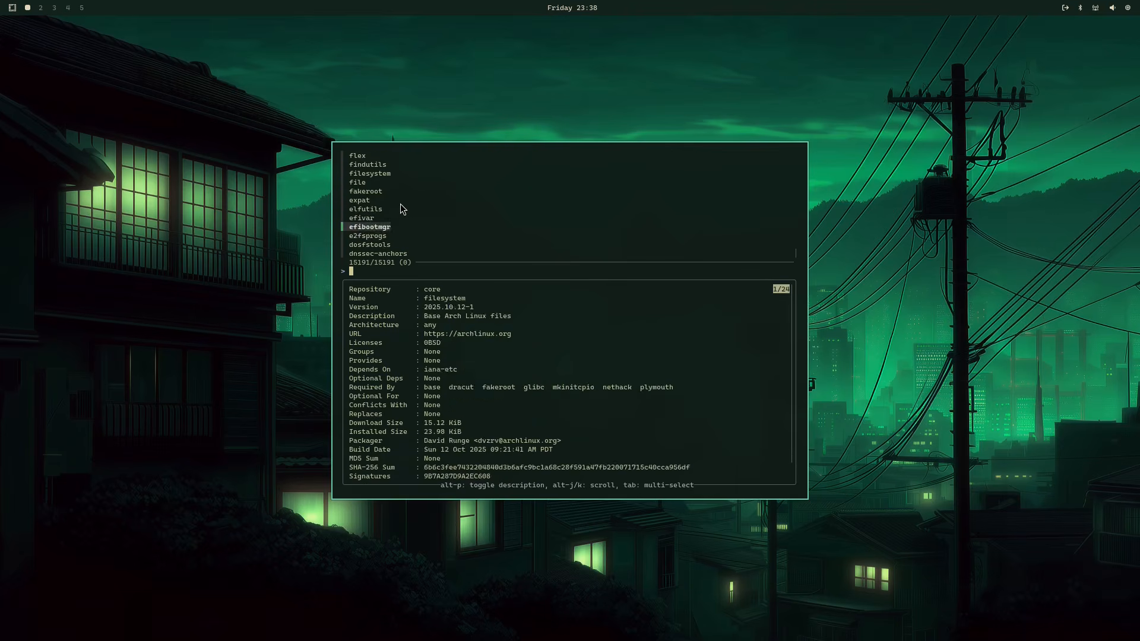
scroll(401, 209, down, 20)
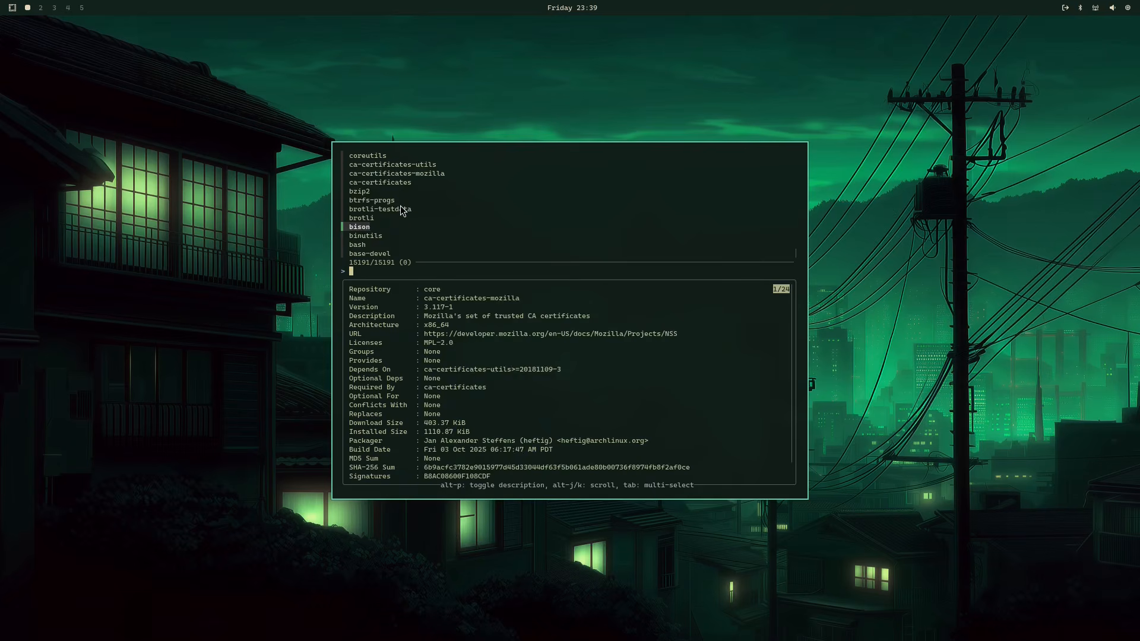
scroll(402, 213, down, 5)
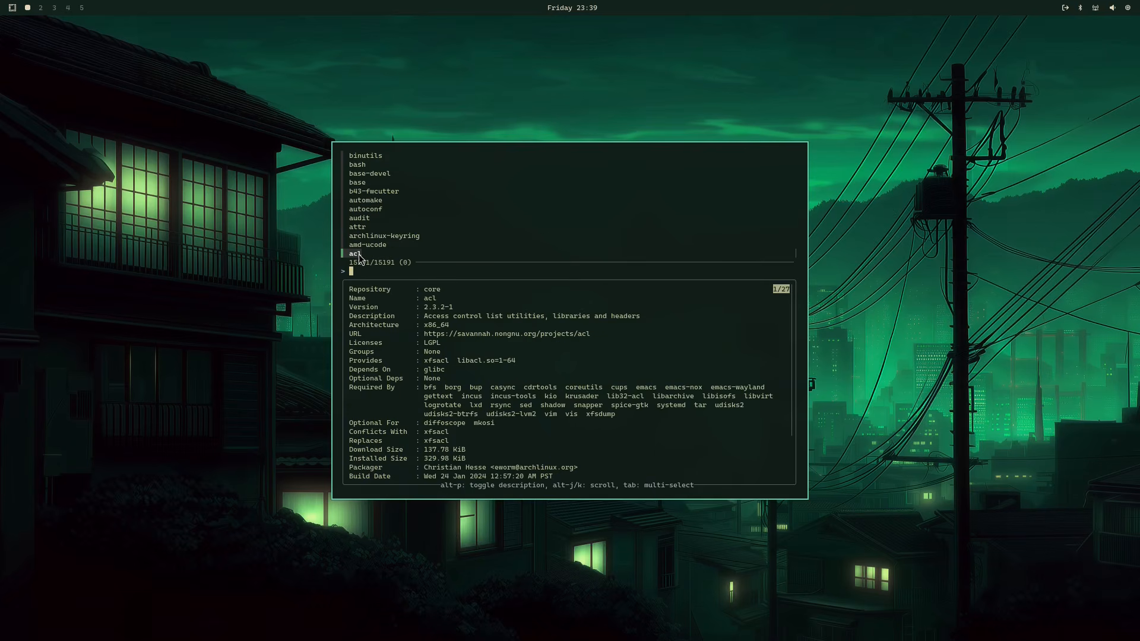
Look through the core repository packages from acl up to the libraries and examine their details
scroll(386, 226, up, 19)
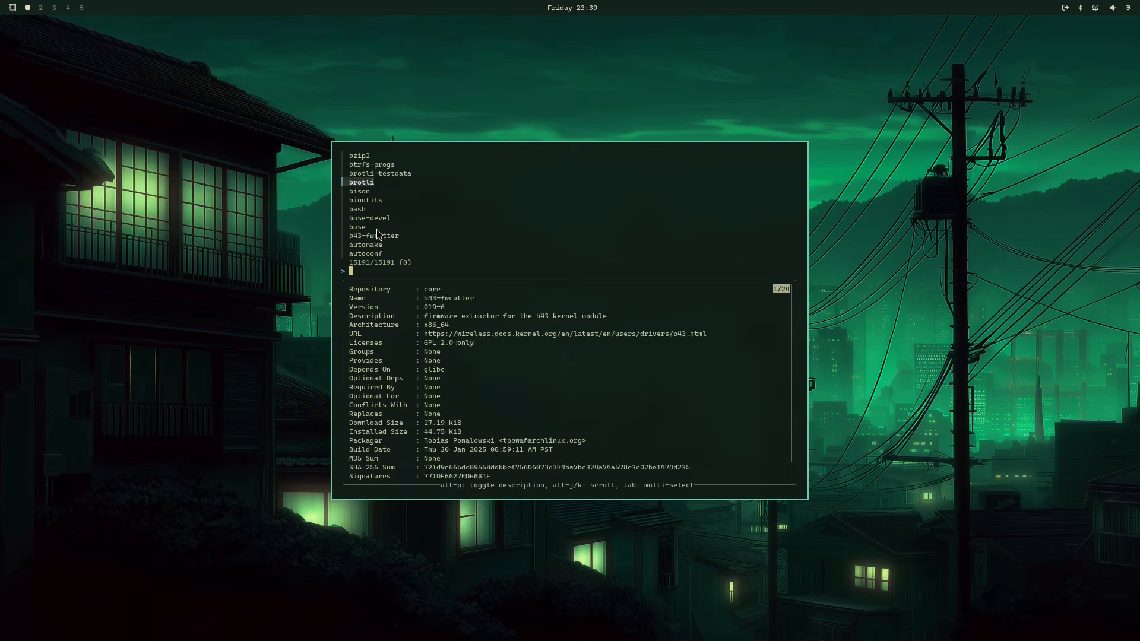
scroll(404, 216, up, 12)
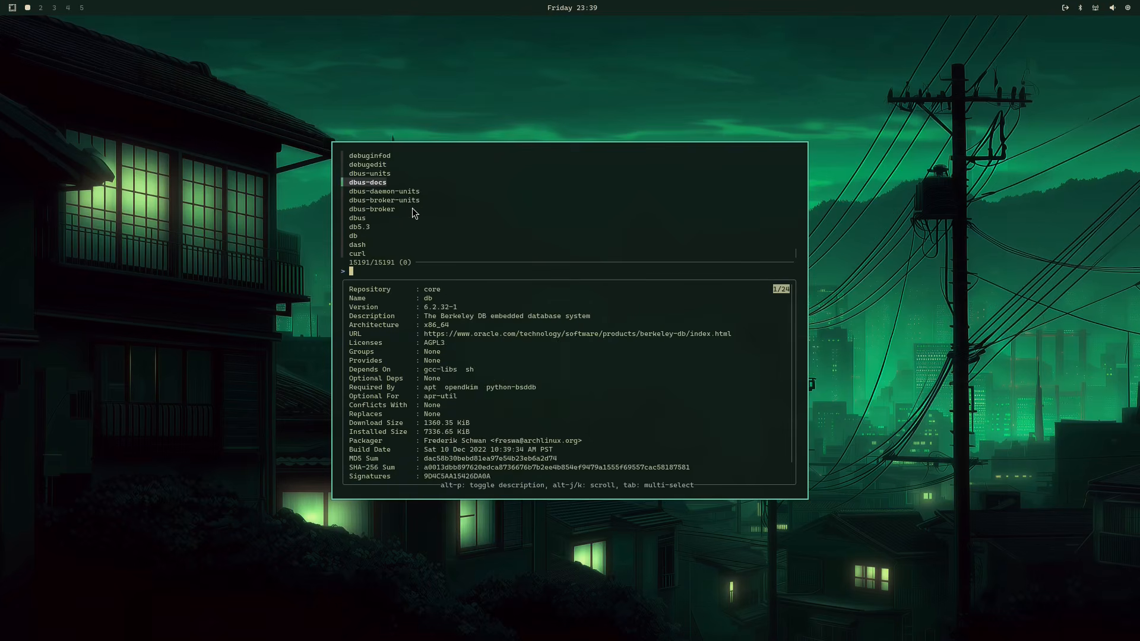
scroll(418, 212, up, 15)
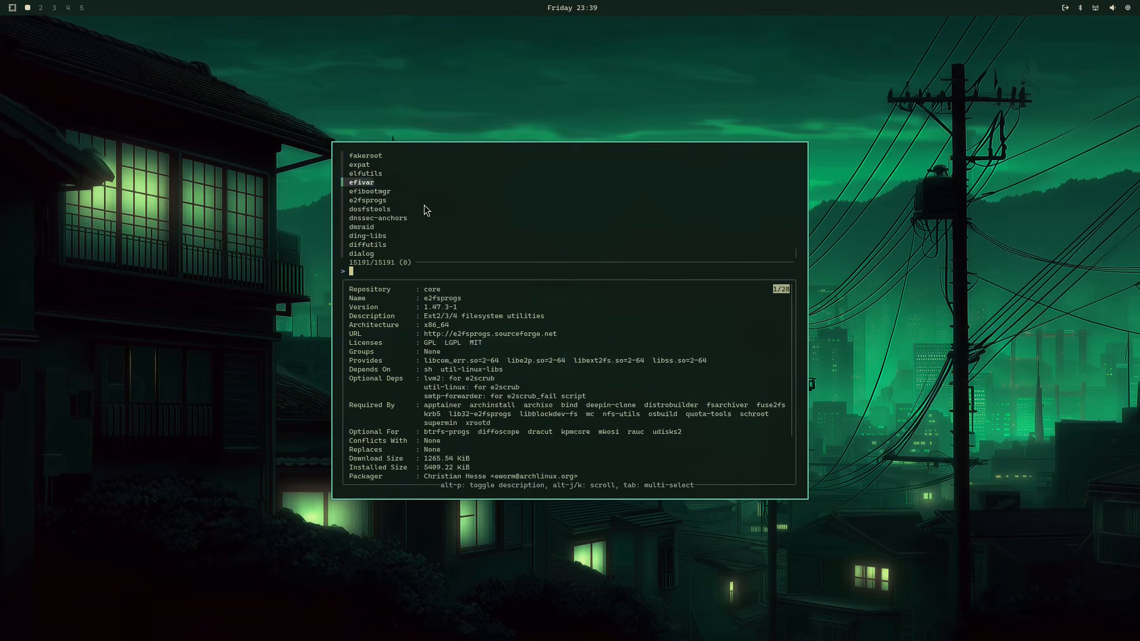
scroll(426, 209, up, 3)
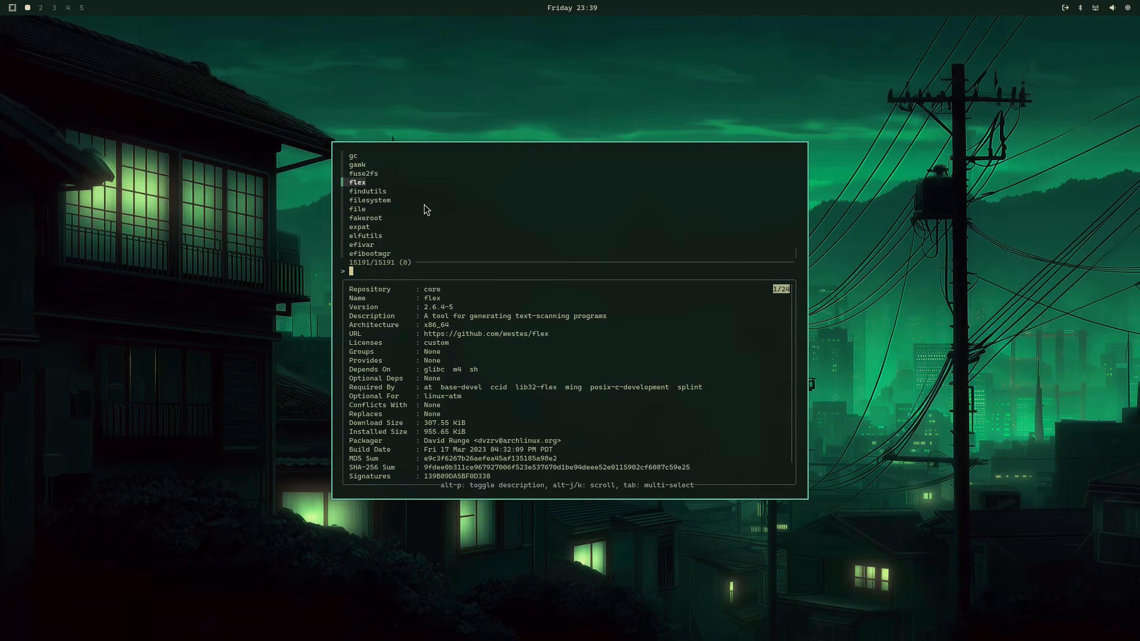
scroll(427, 209, up, 13)
scroll(424, 208, up, 11)
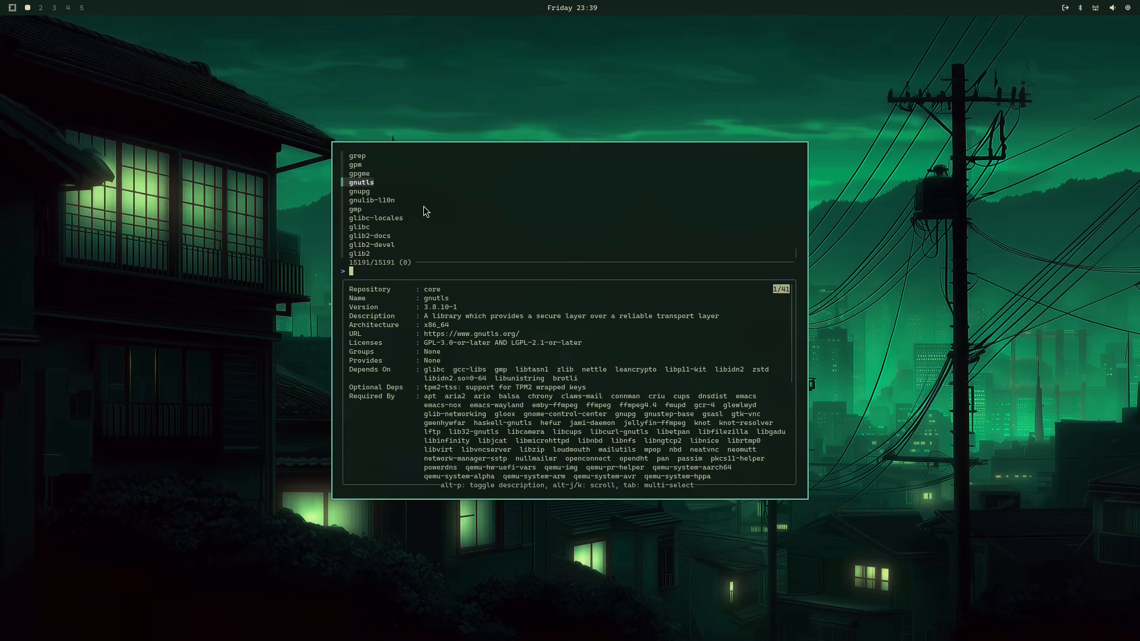
scroll(423, 208, up, 4)
scroll(419, 209, down, 11)
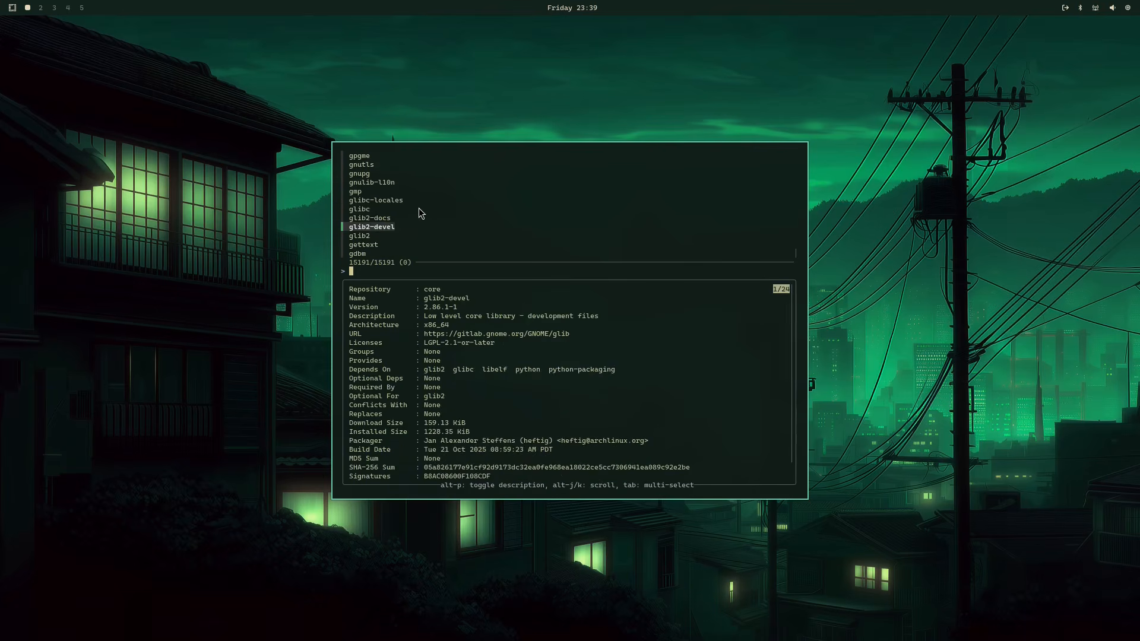
scroll(418, 209, down, 4)
scroll(419, 208, up, 16)
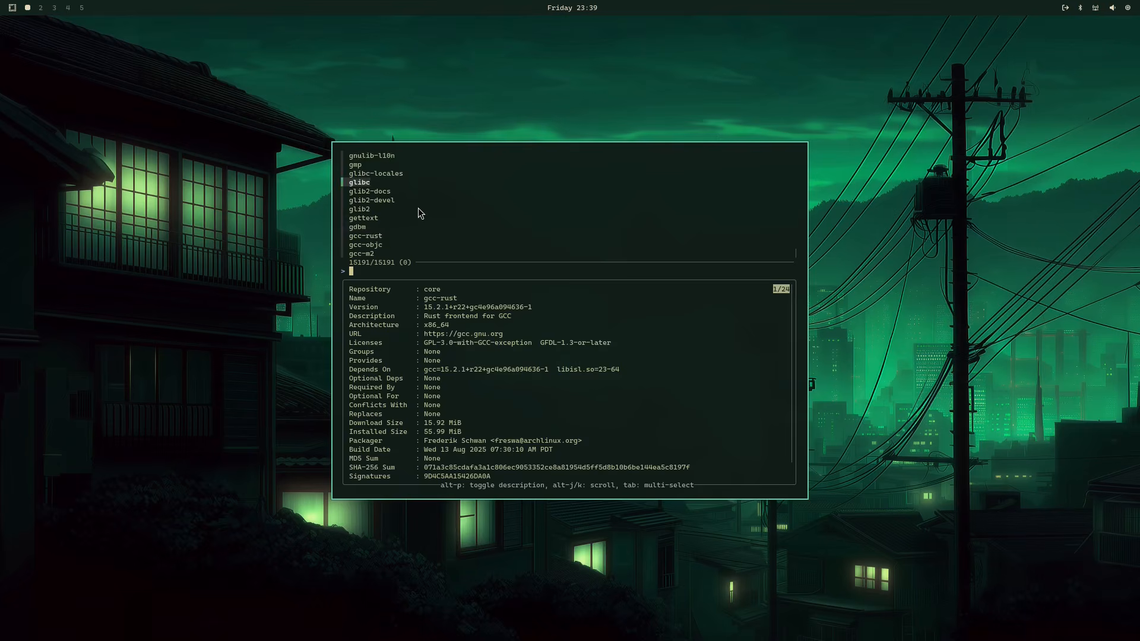
scroll(418, 209, up, 20)
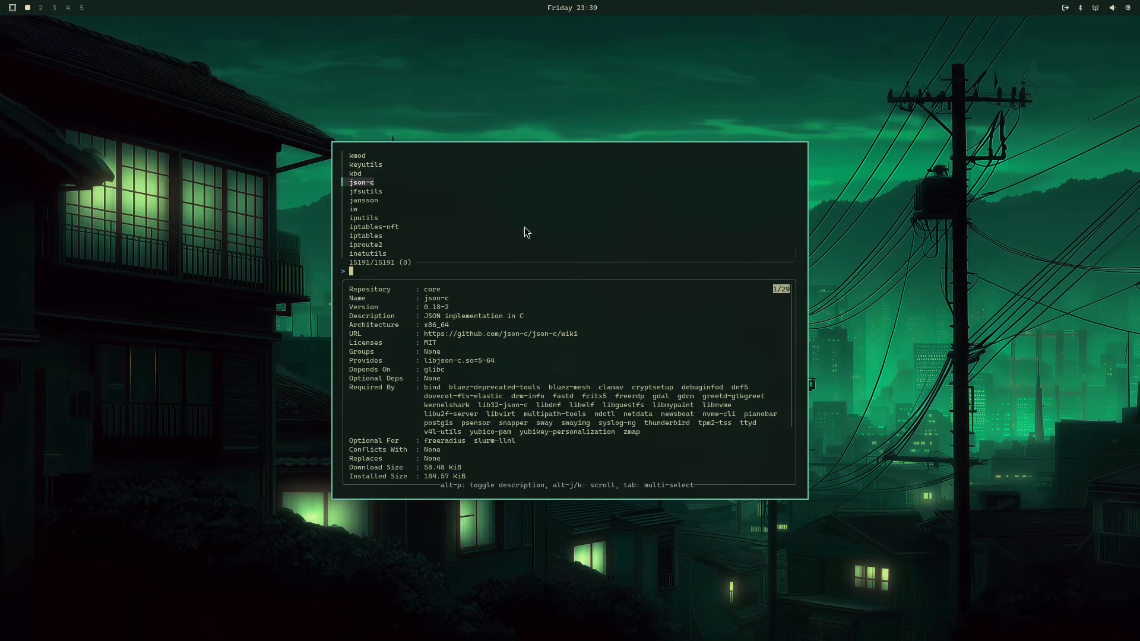
scroll(490, 238, up, 9)
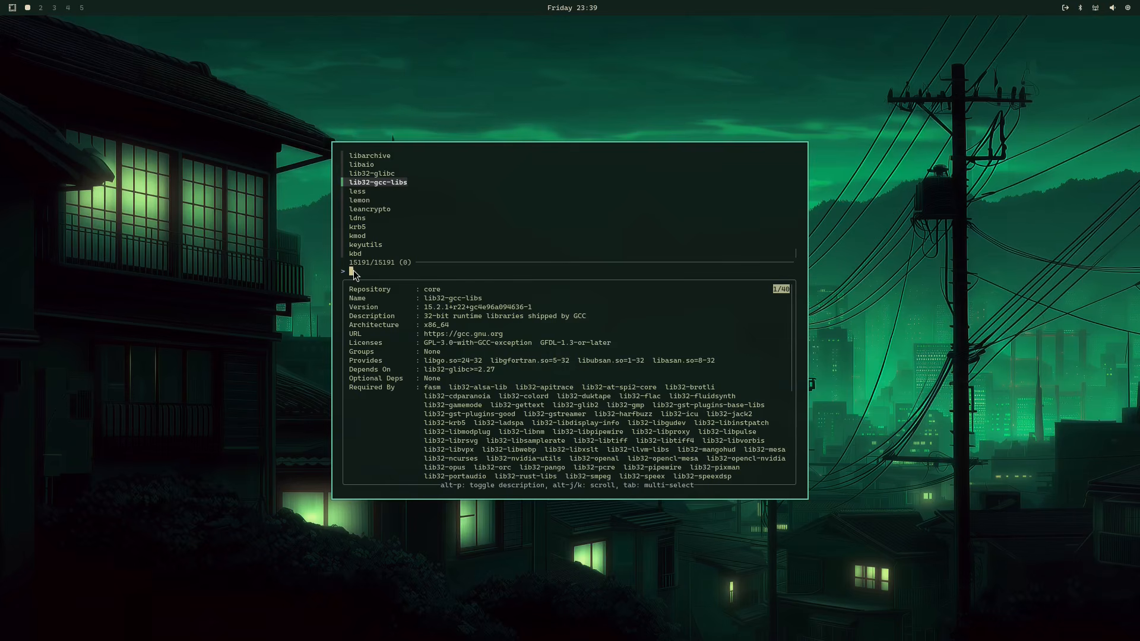
Search the packages for gimp and install the highlighted nginx-prometheus-exporter, authorizing with the sudo password
text(gimp)
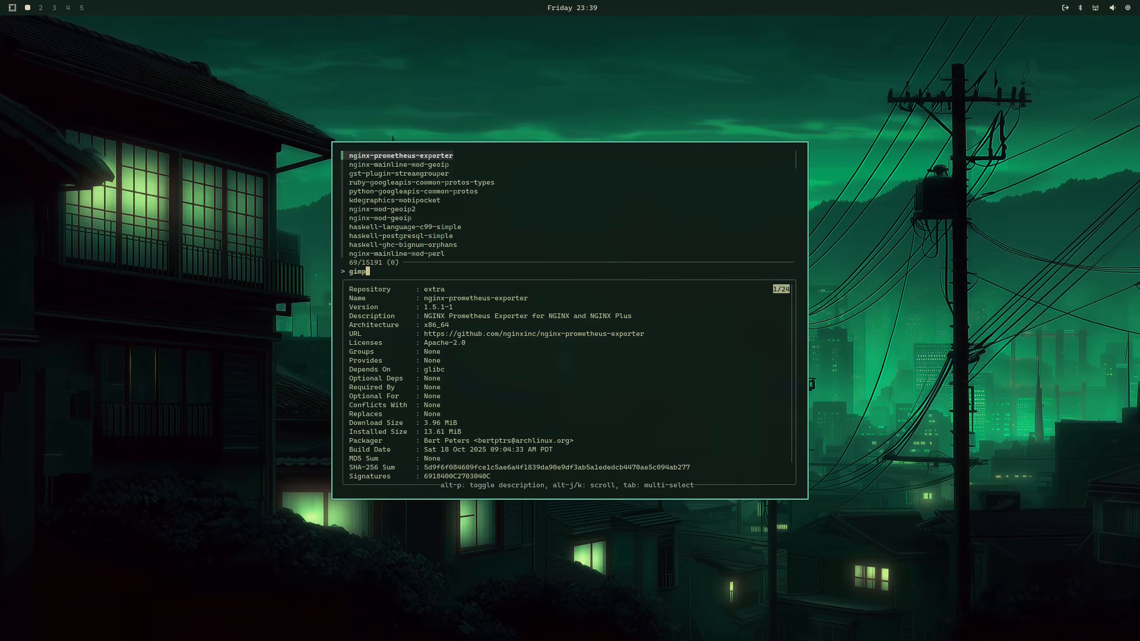
key(Return)
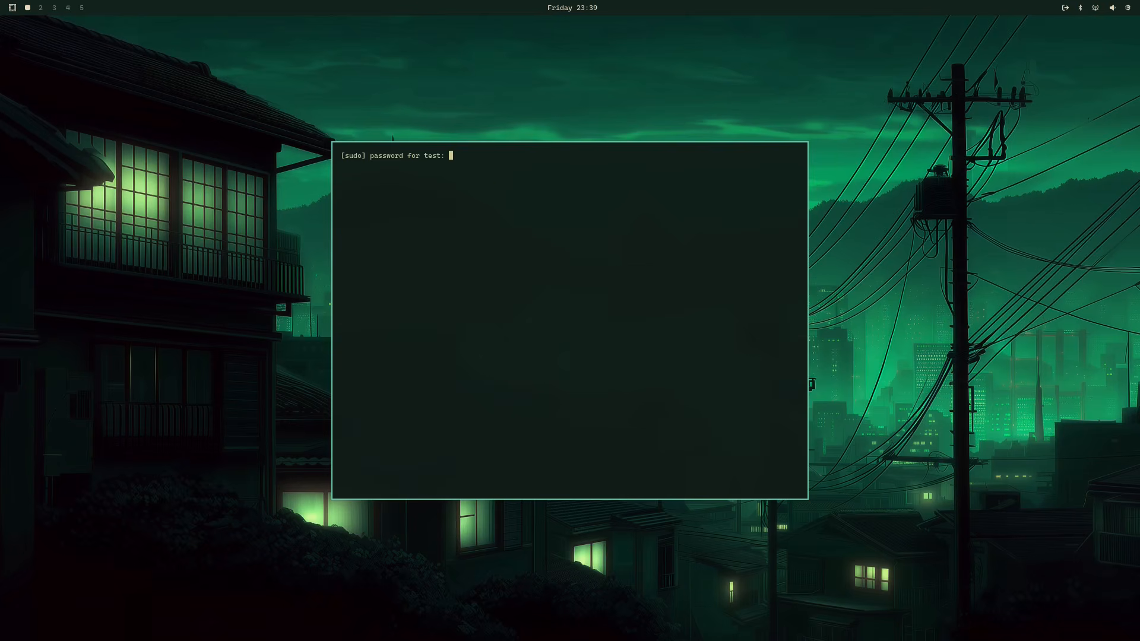
key(Return)
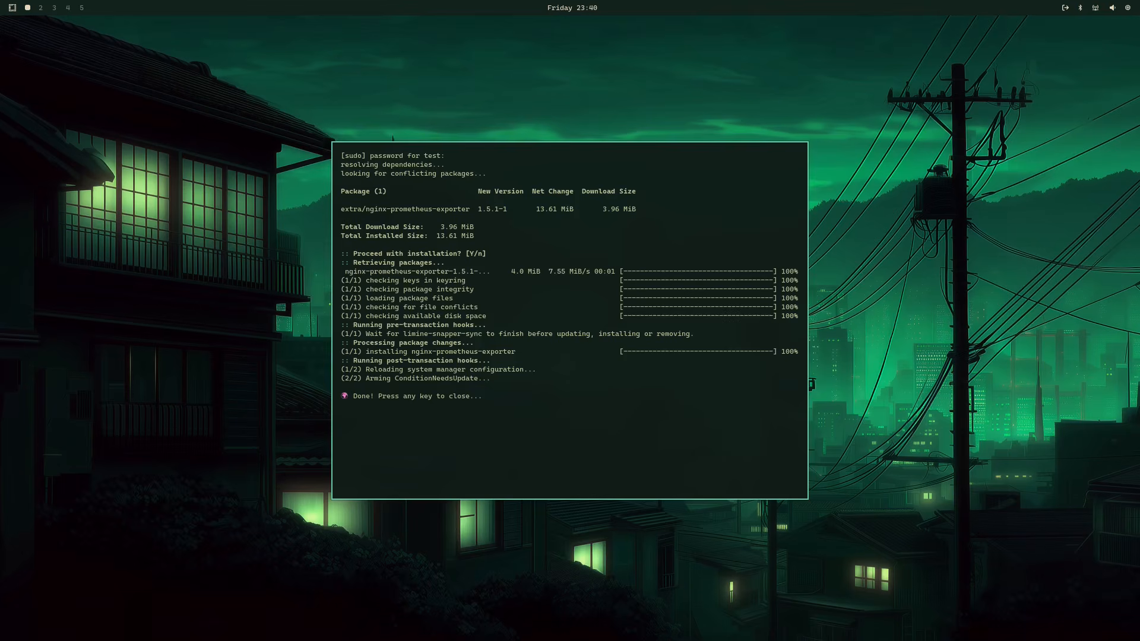
key(Return)
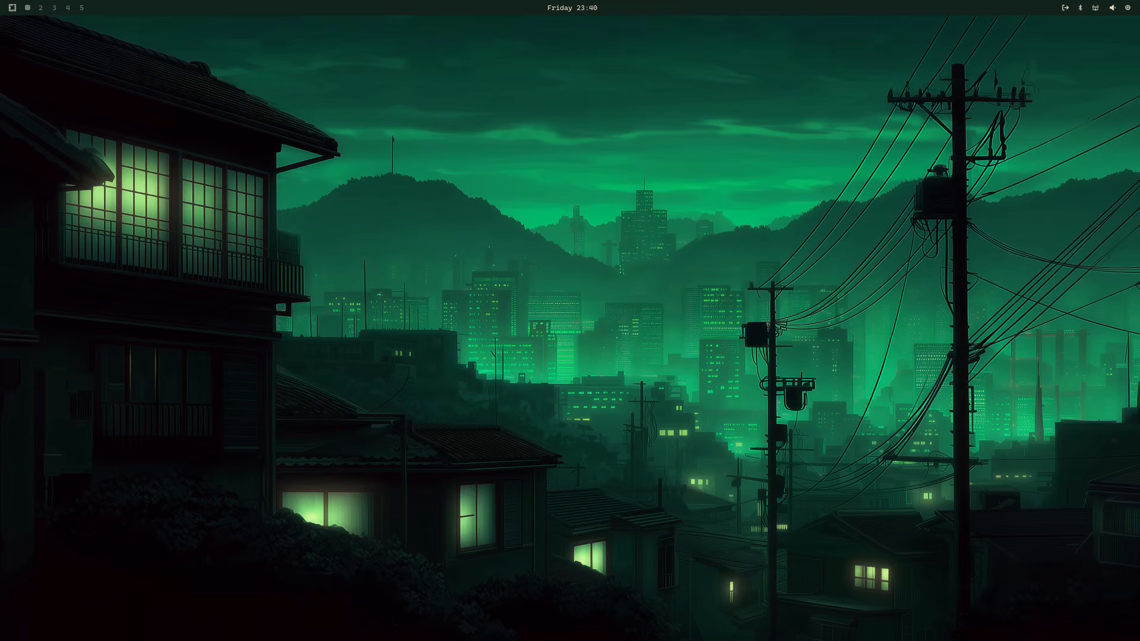
Reopen the package installer and toggle the package description off and back on
key(super+alt+space)
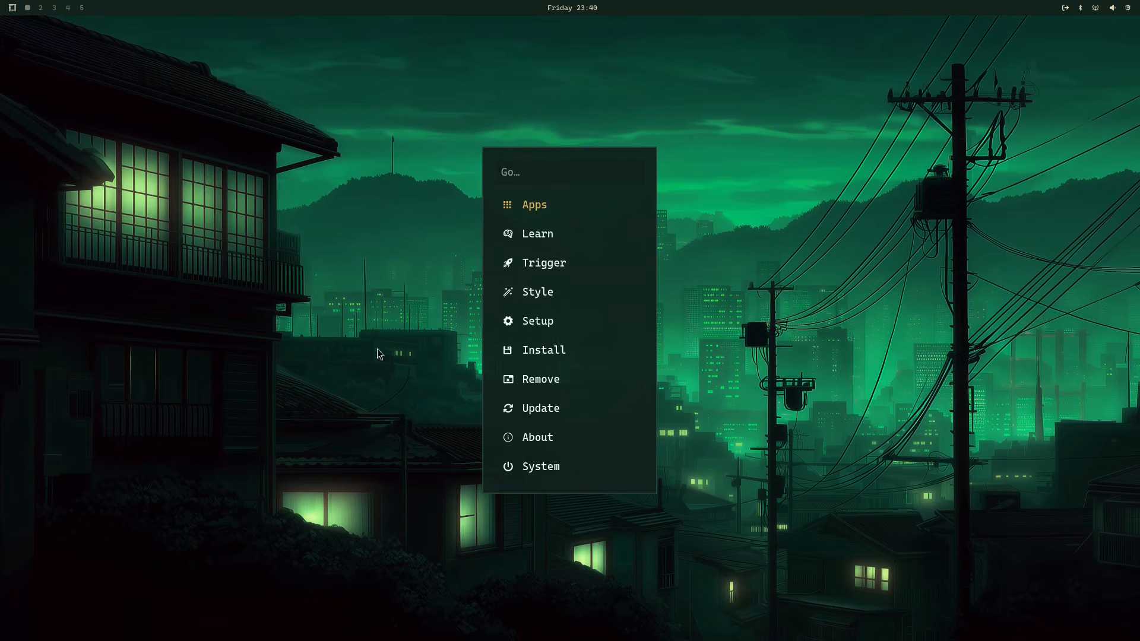
click(547, 350)
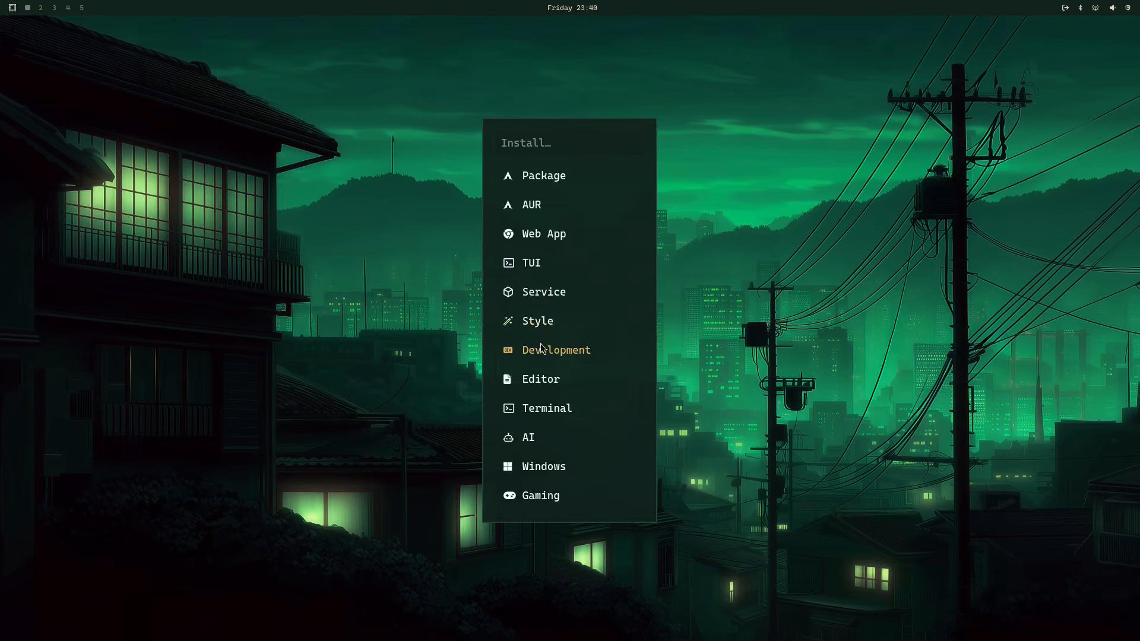
click(530, 176)
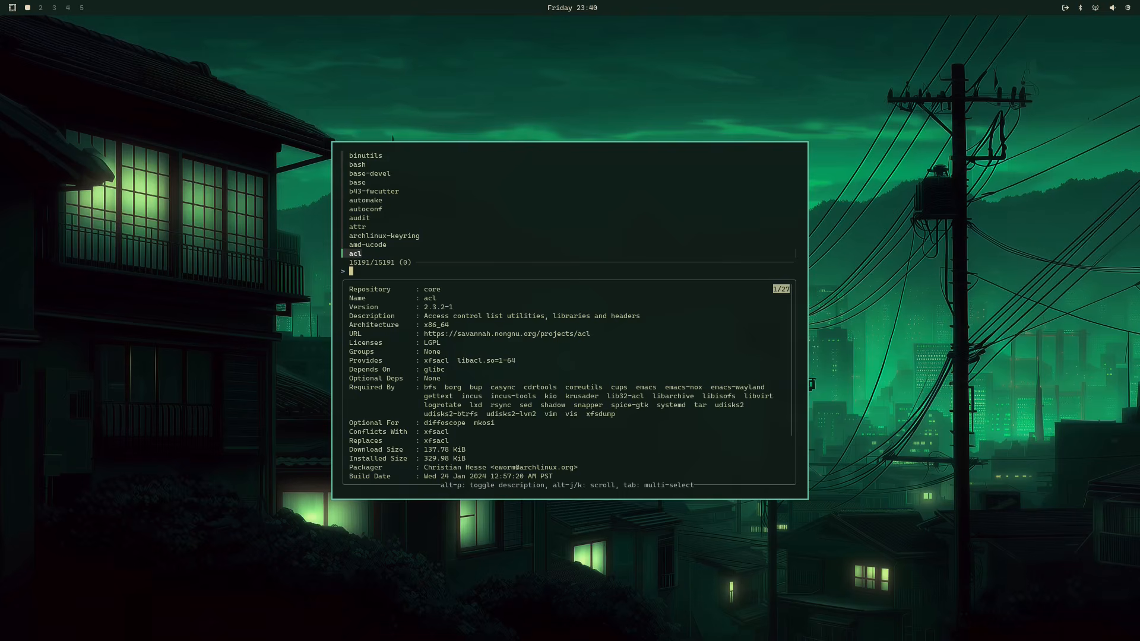
key(alt+p)
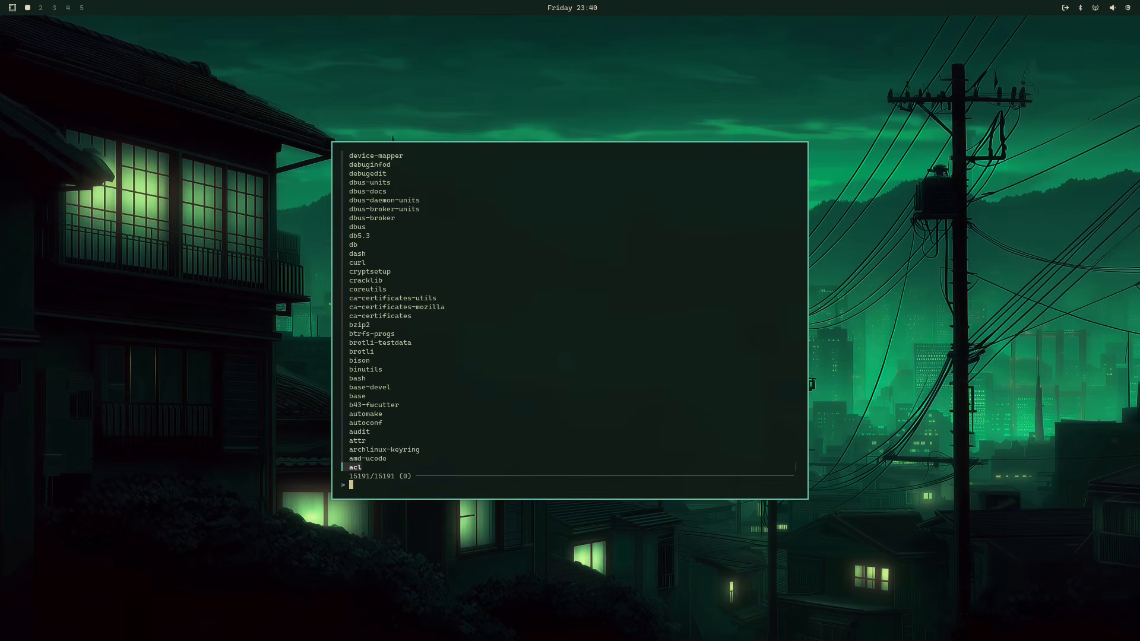
key(alt+p)
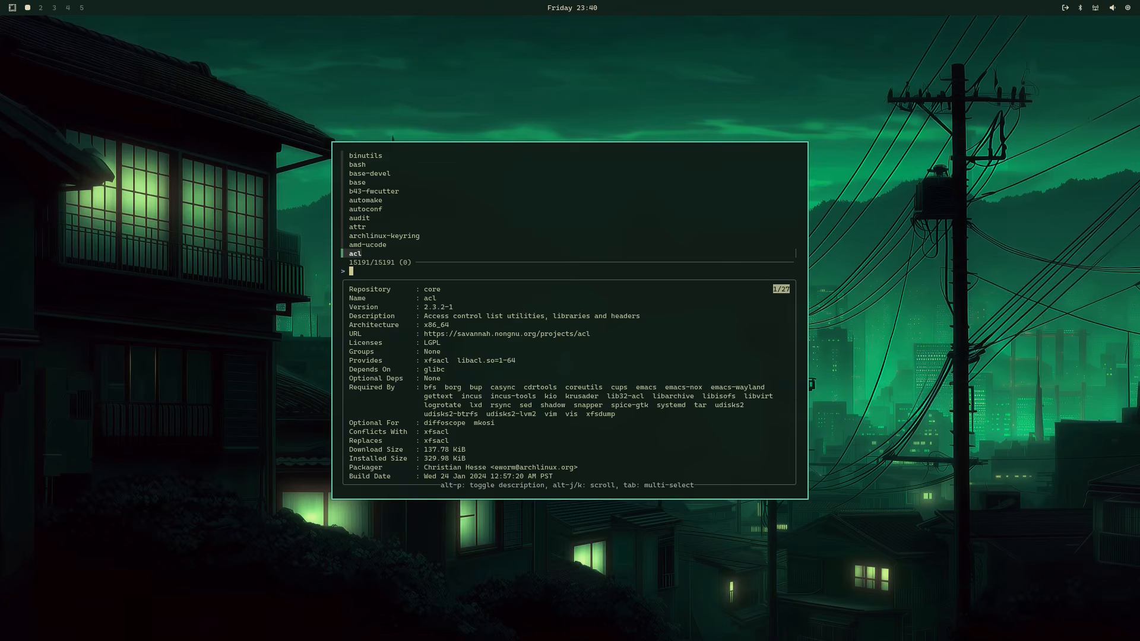
Read through the acl package description to its end and back, and close the package installer without installing anything
key(alt+j)
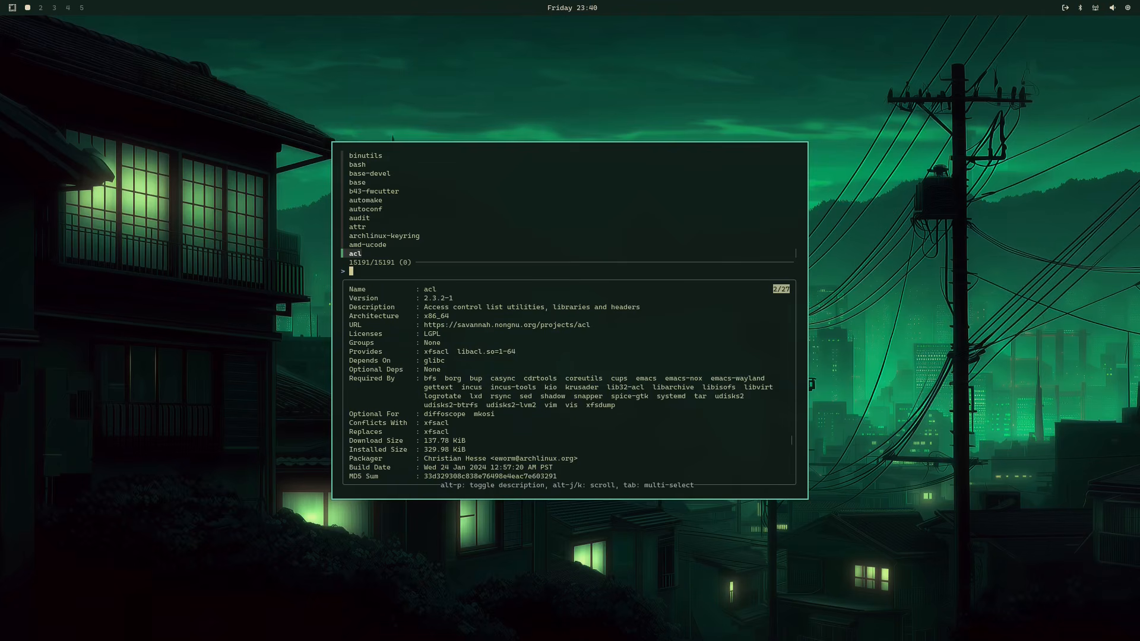
key(alt+j)
key(alt+j)
key(alt+j)
key(alt+j)
key(alt+j)
key(alt+j)
key(alt+k)
key(alt+k)
key(alt+k)
key(alt+k)
key(alt+k)
key(alt+k)
key(alt+k)
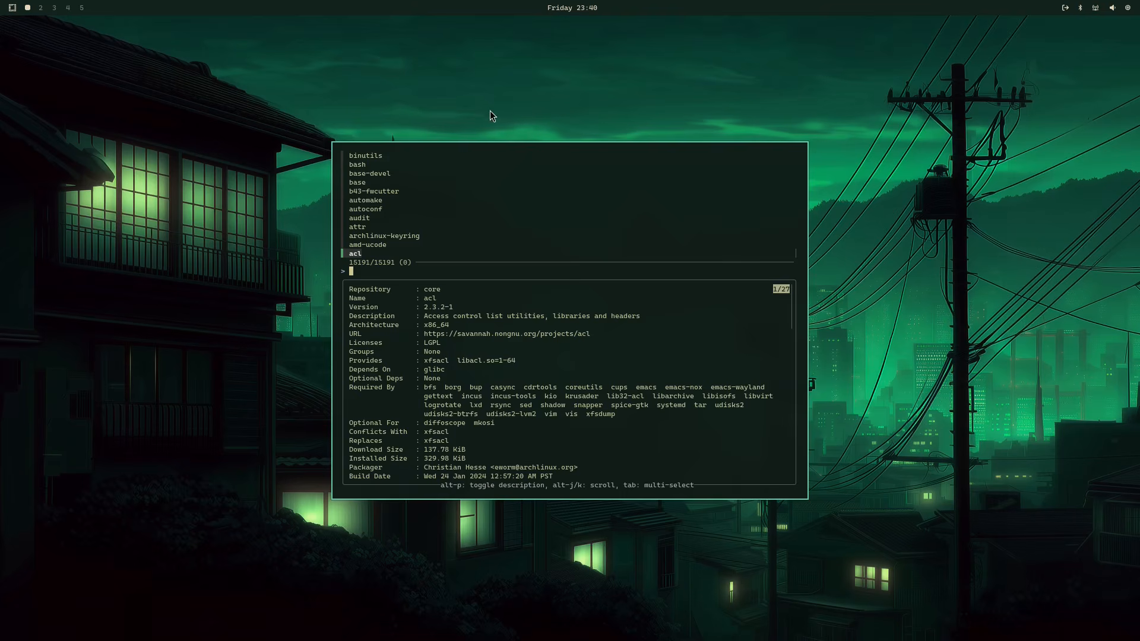
key(Escape)
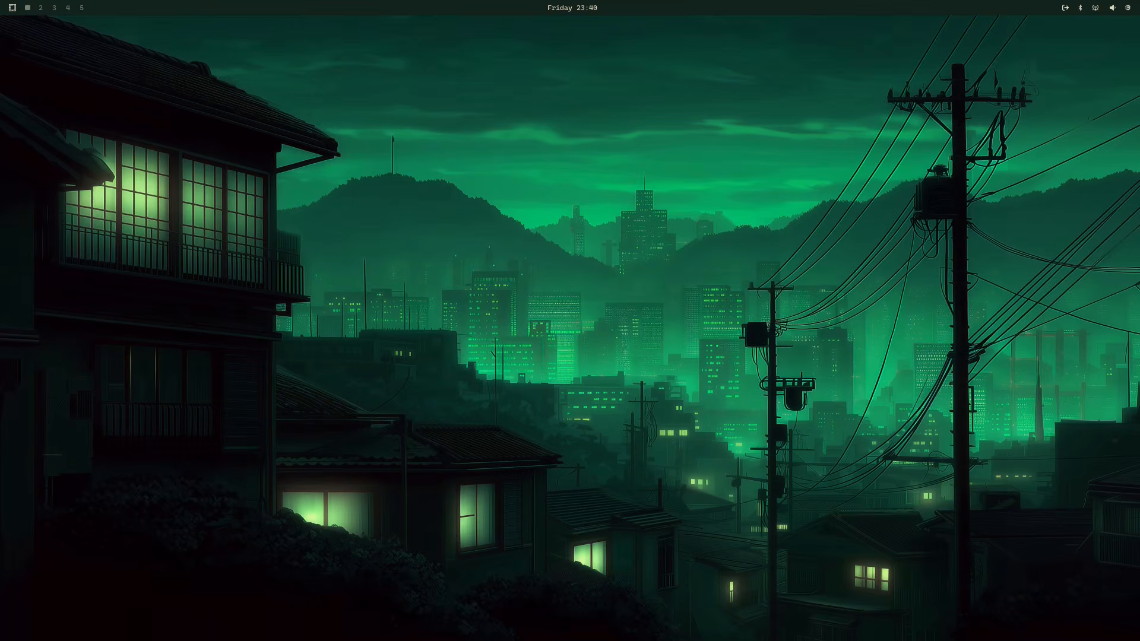
Install GIMP from an Alacritty terminal with "sudo pacman -S gimp", entering the sudo password and accepting the installation, and exit the terminal
key(super+alt+space)
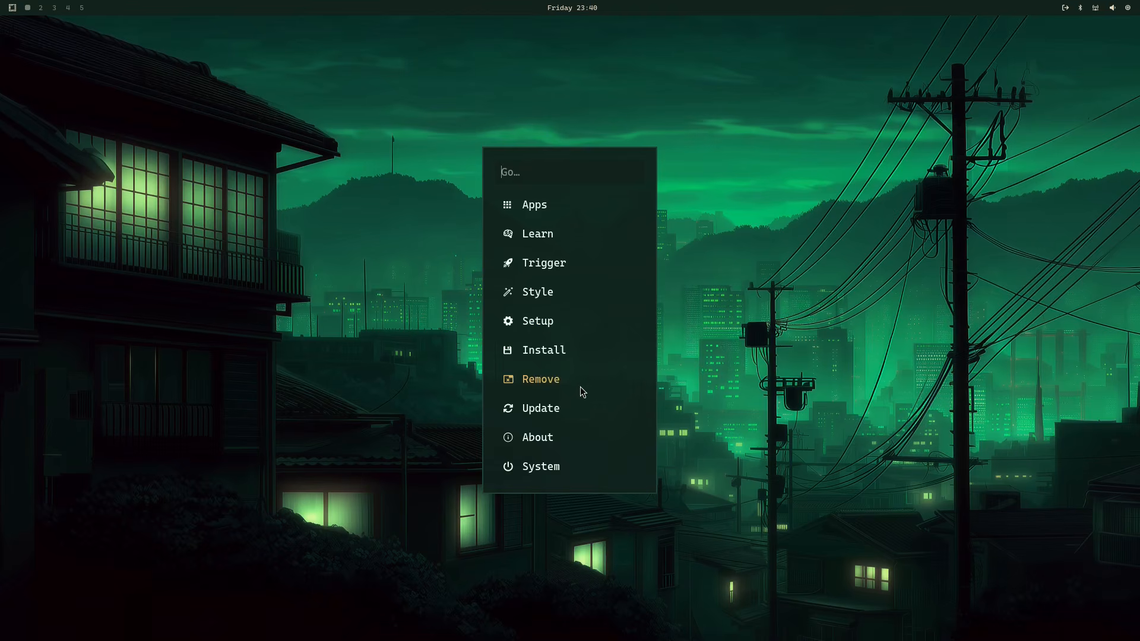
click(533, 203)
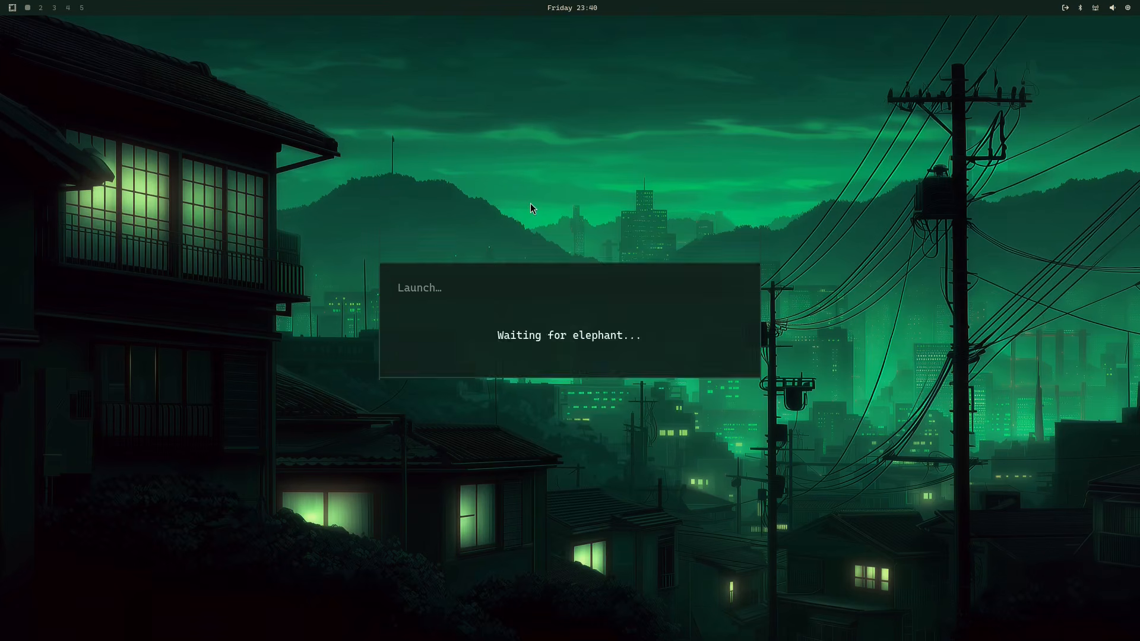
click(453, 323)
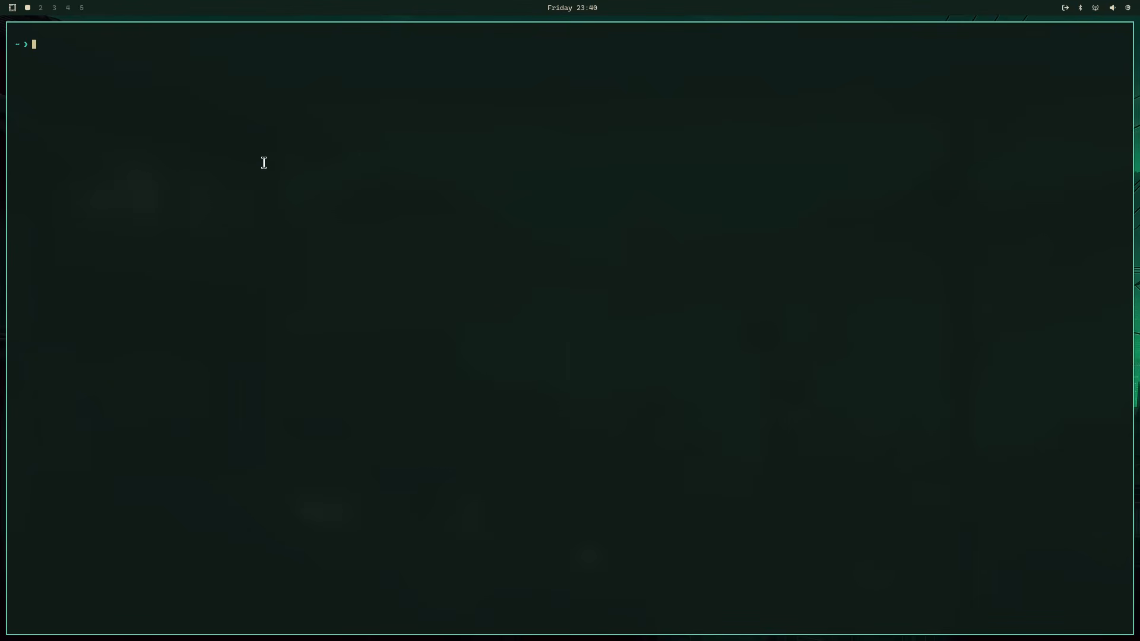
text(sudo pacman -S gimp)
key(Return)
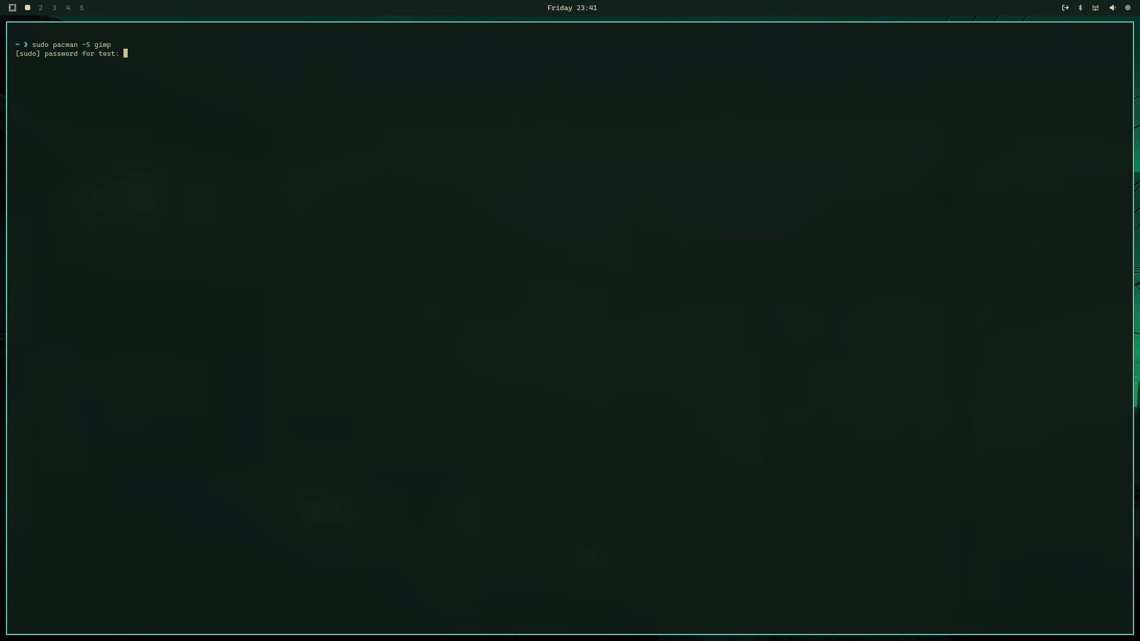
key(Return)
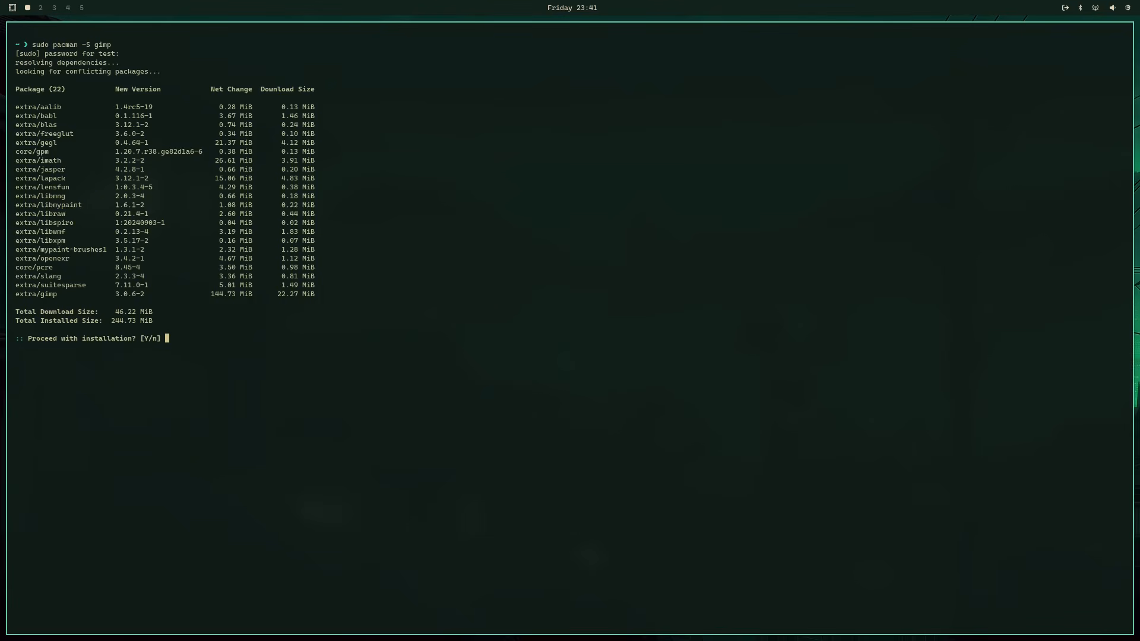
text(y)
key(Return)
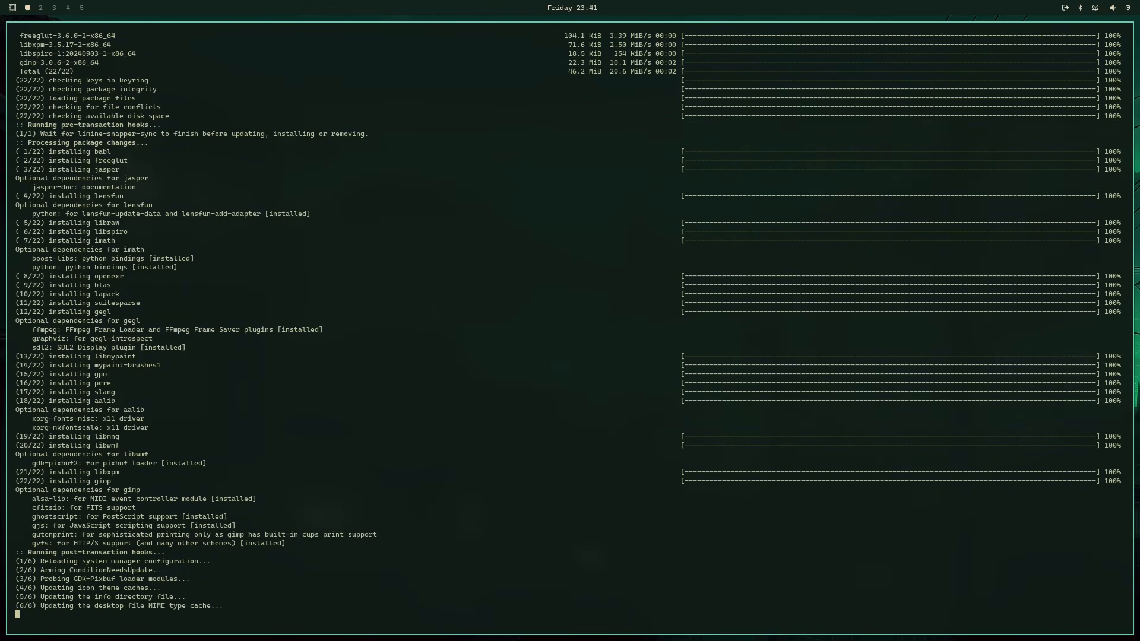
text(e)
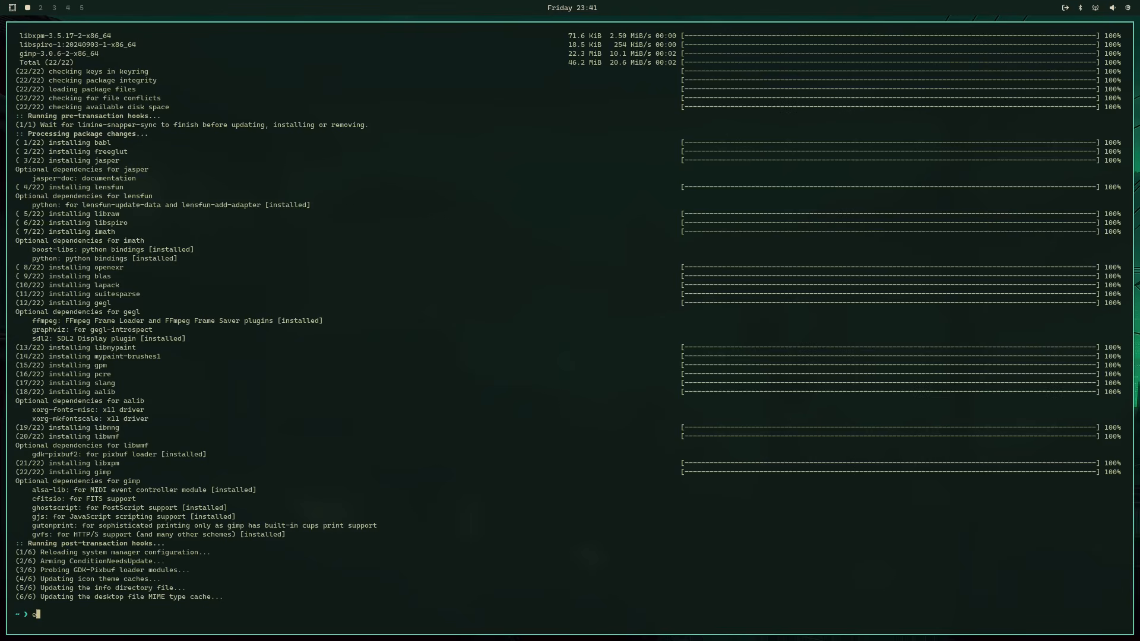
text(xit)
key(Return)
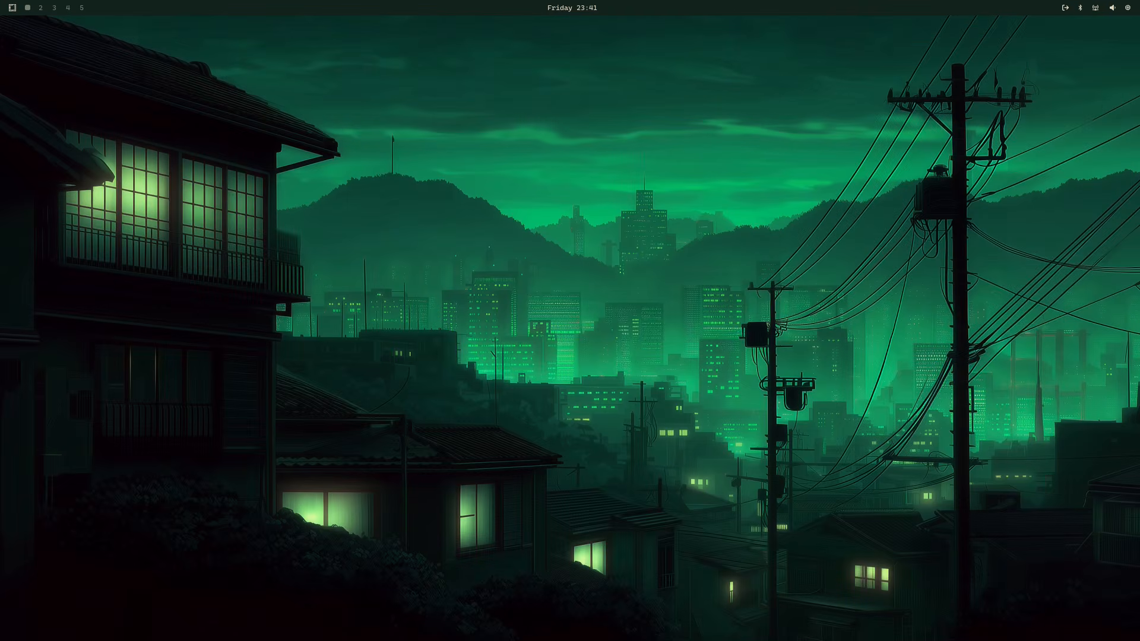
Launch GNU Image Manipulation Program from the installed applications and dismiss its welcome dialog
key(super+alt+space)
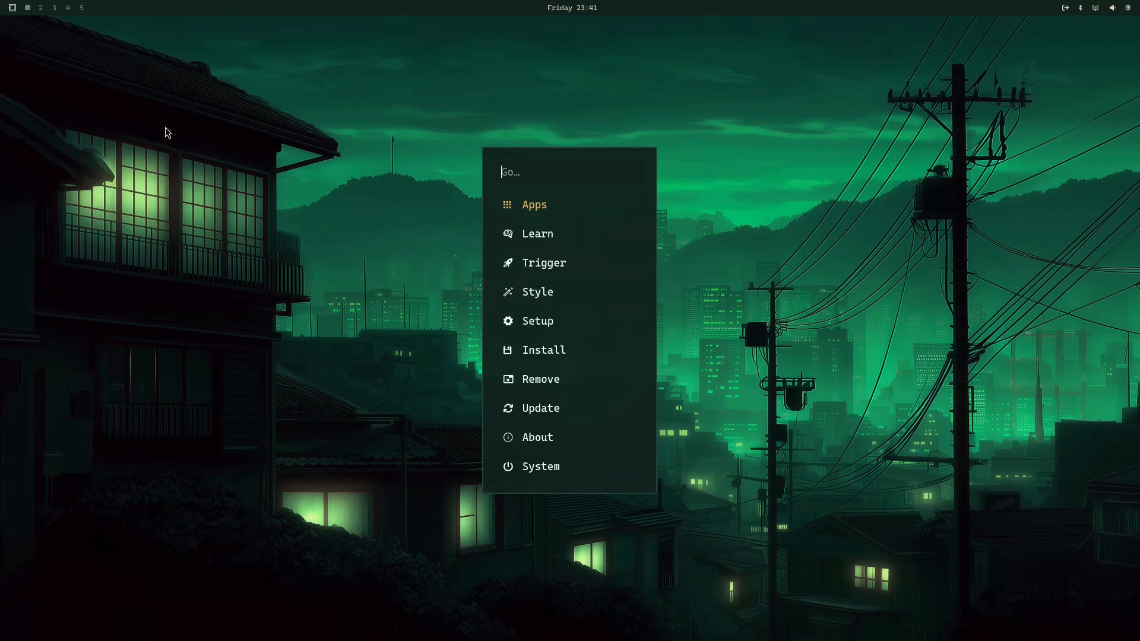
click(532, 204)
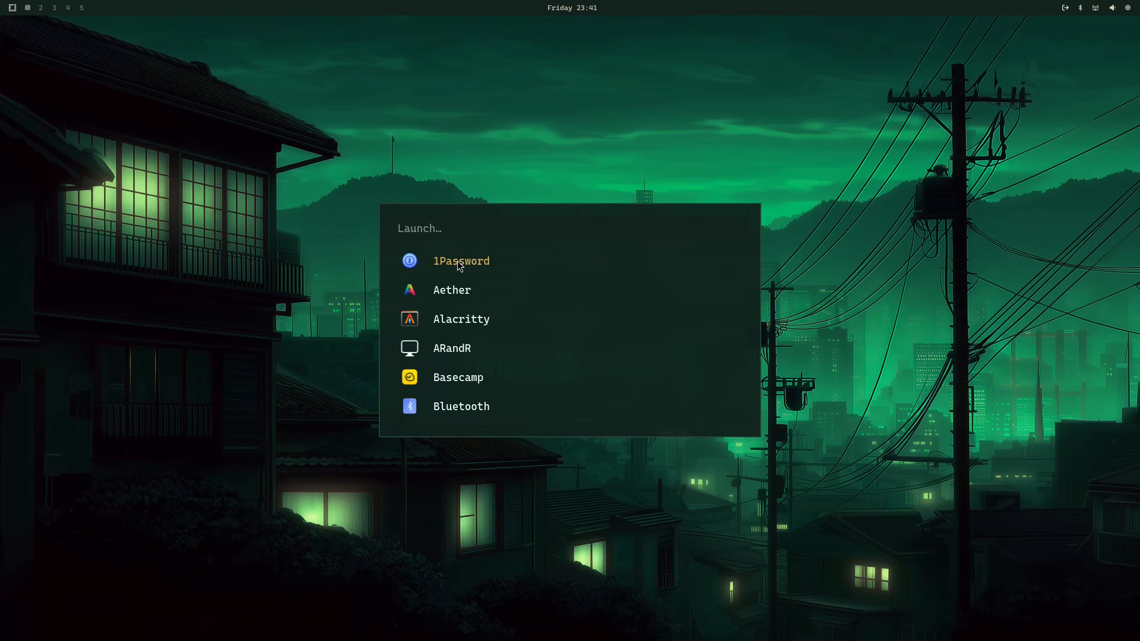
scroll(505, 290, down, 12)
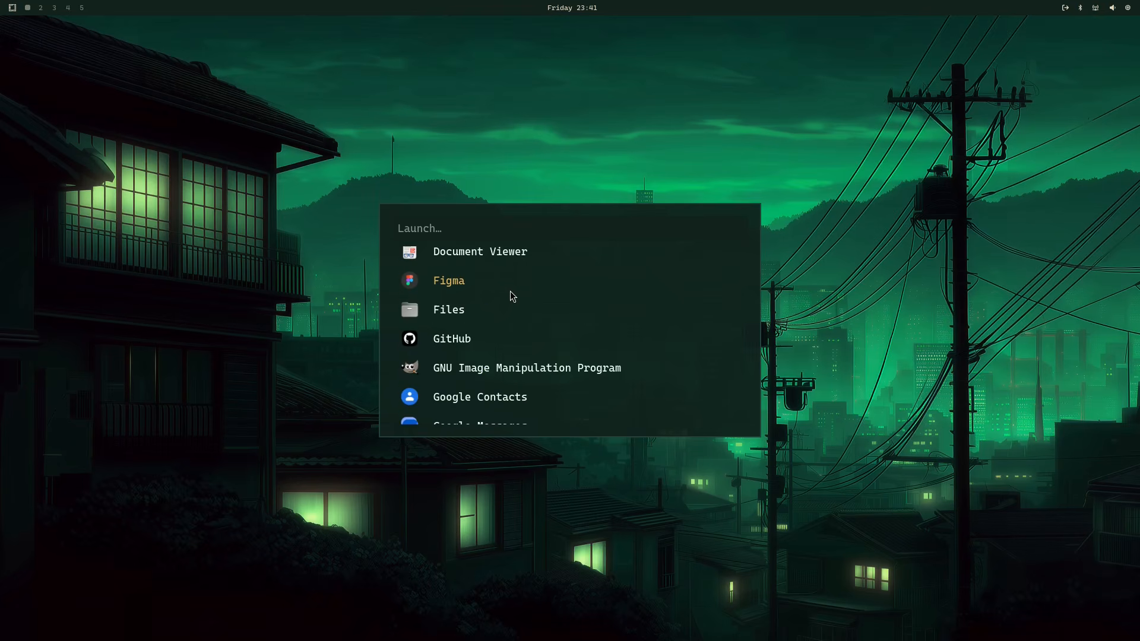
click(449, 368)
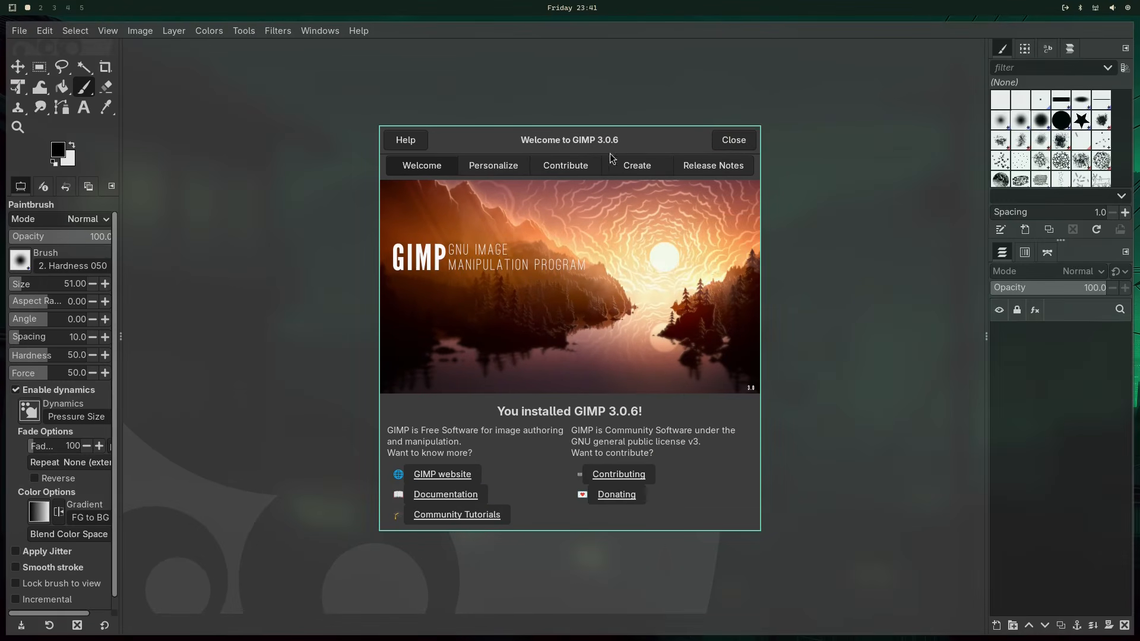
click(729, 136)
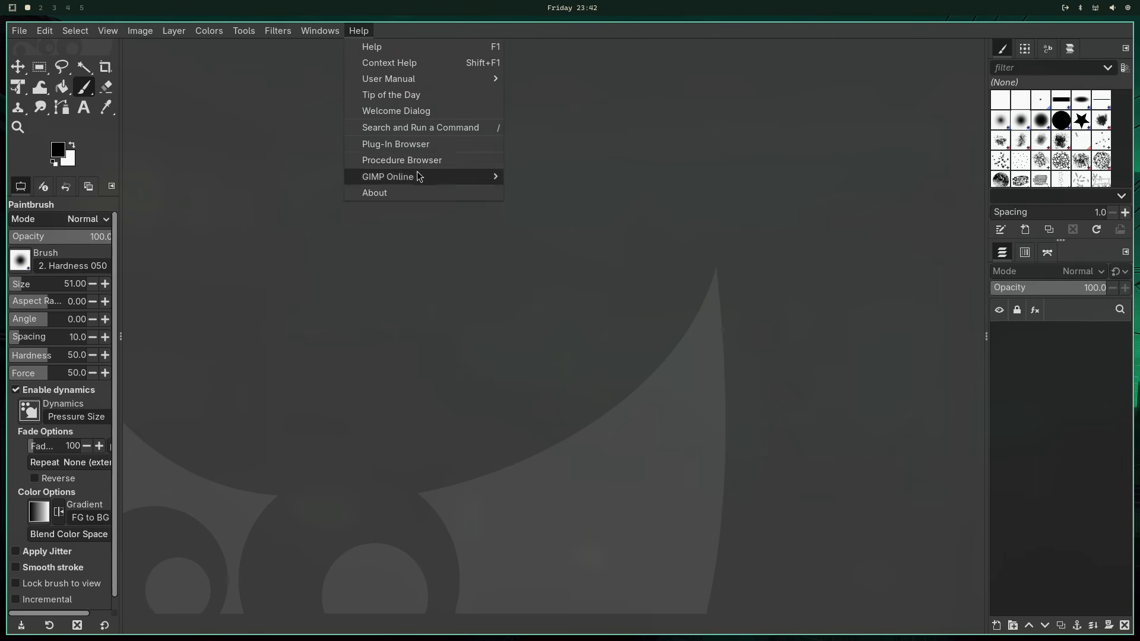
View GIMP's About information and quit the program
click(380, 196)
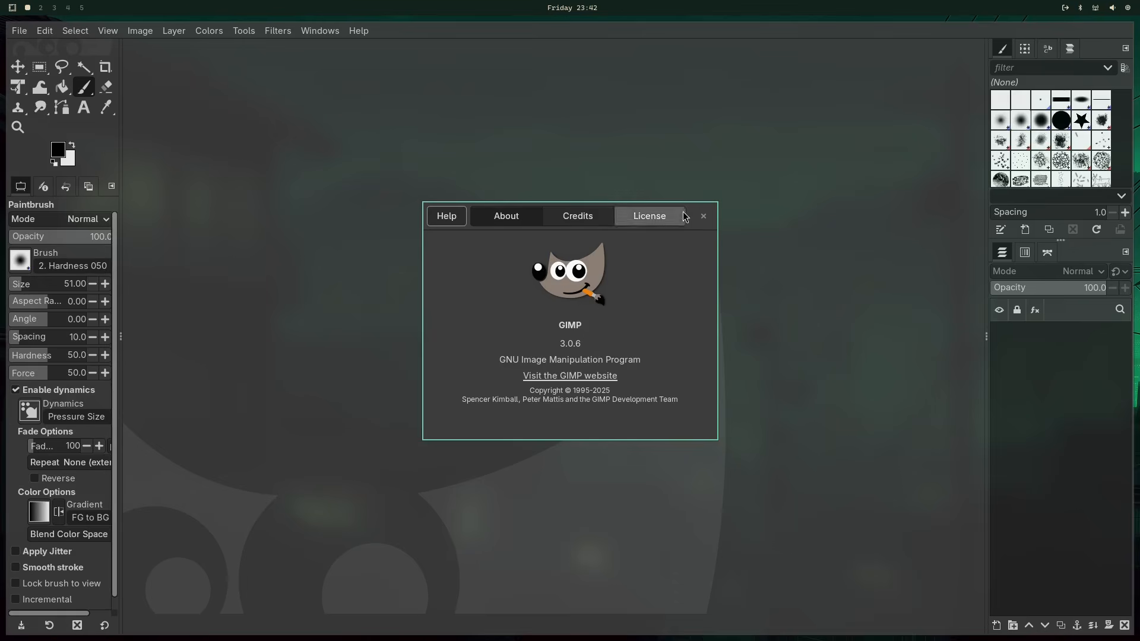
click(703, 216)
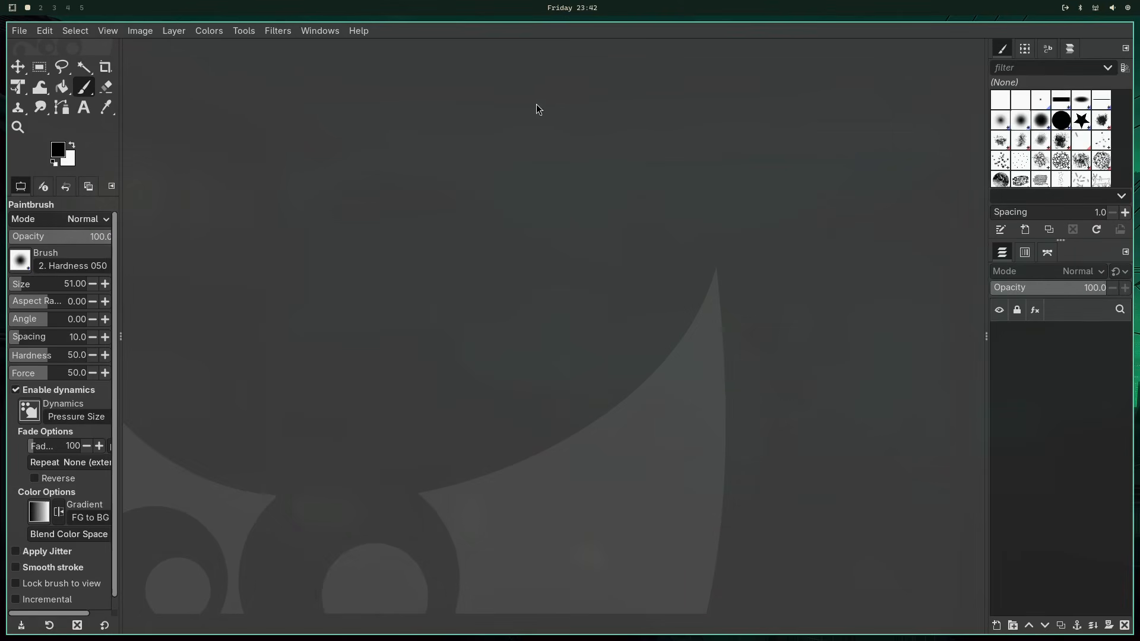
click(24, 33)
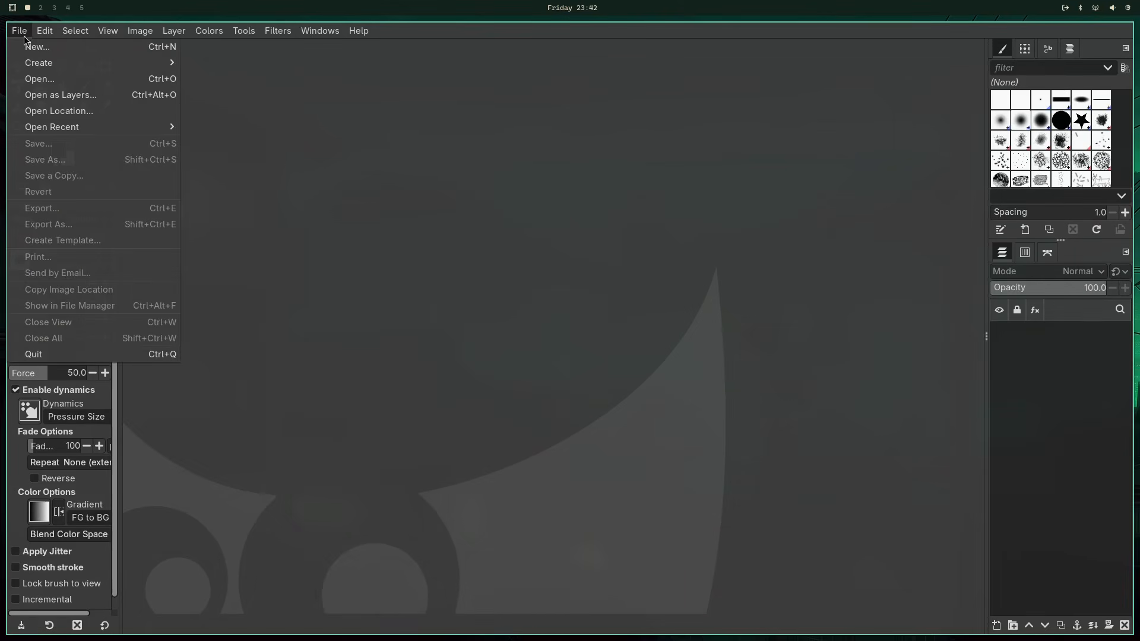
click(37, 353)
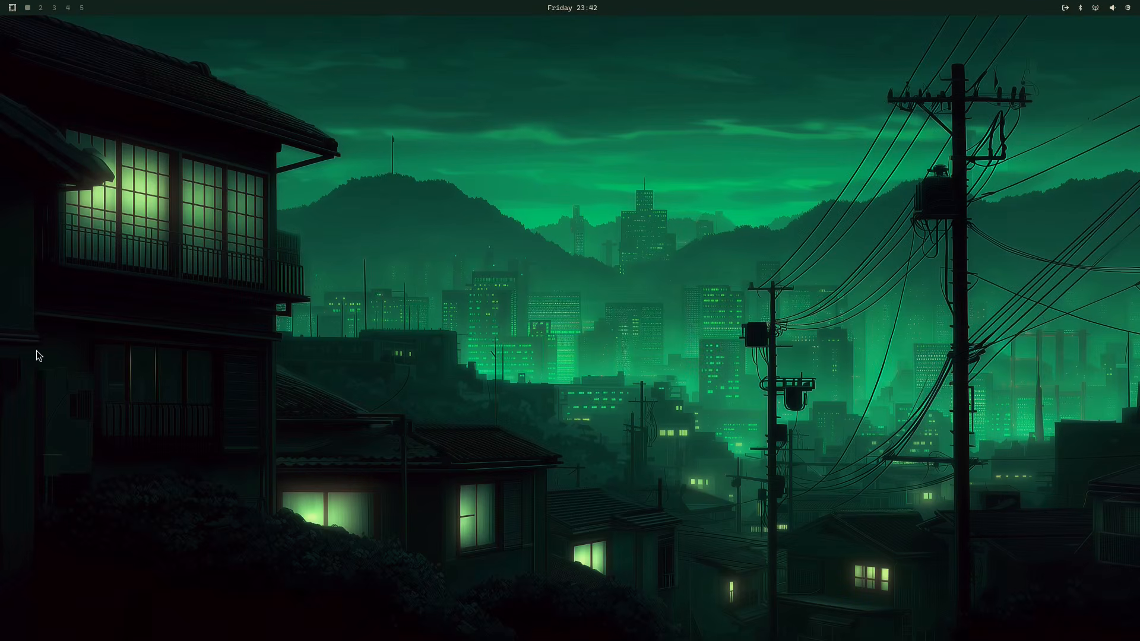